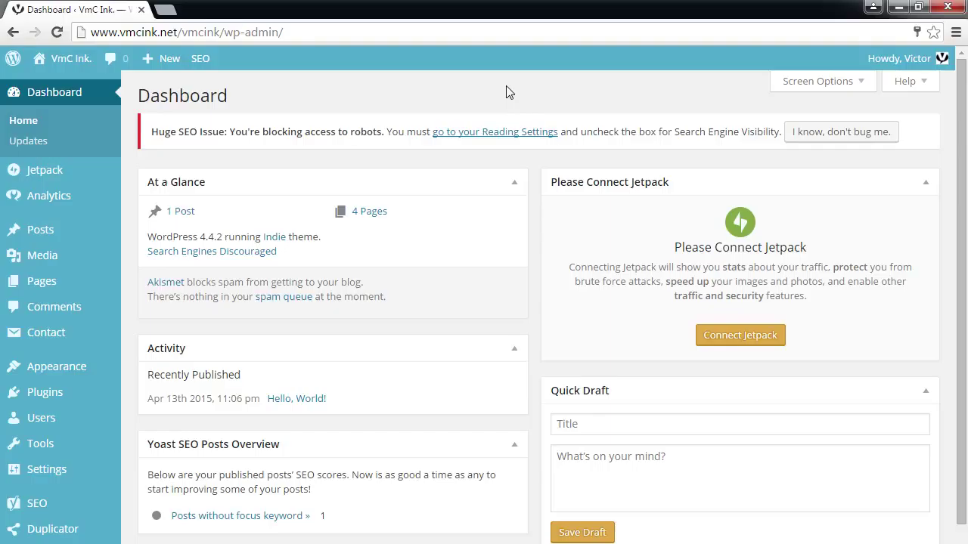
Open the WordPress site's list of installed plugins.
mouse_move(87, 402)
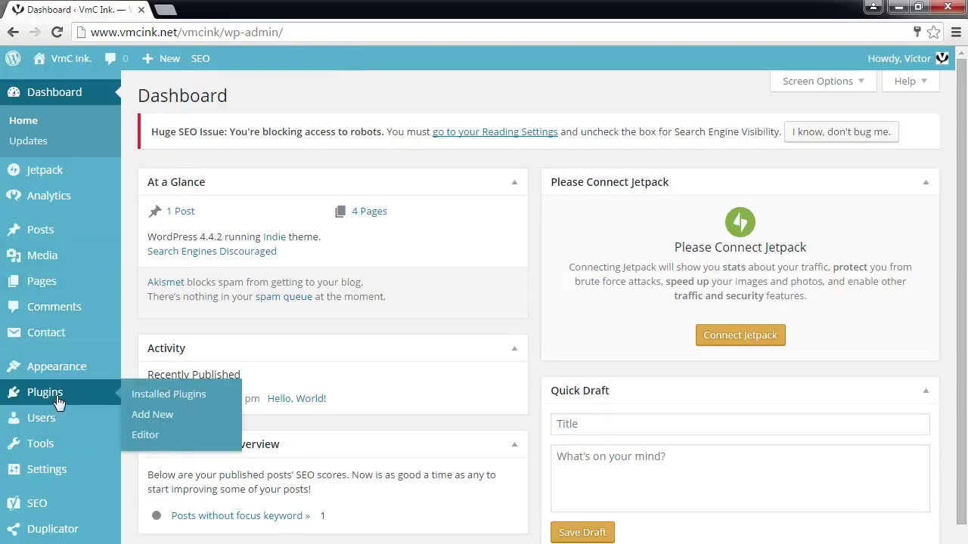
click(57, 398)
scroll(402, 333, down, 1)
scroll(401, 333, down, 1)
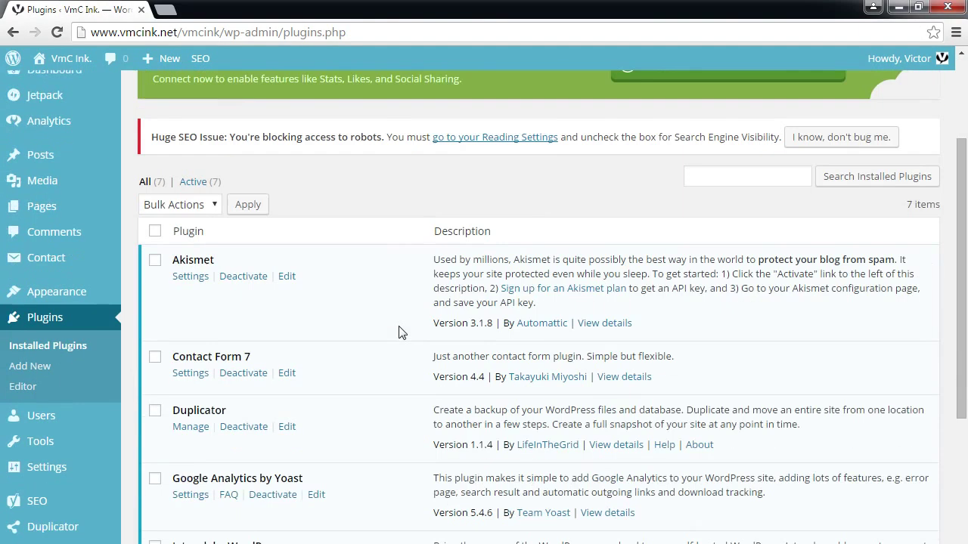
scroll(399, 329, down, 1)
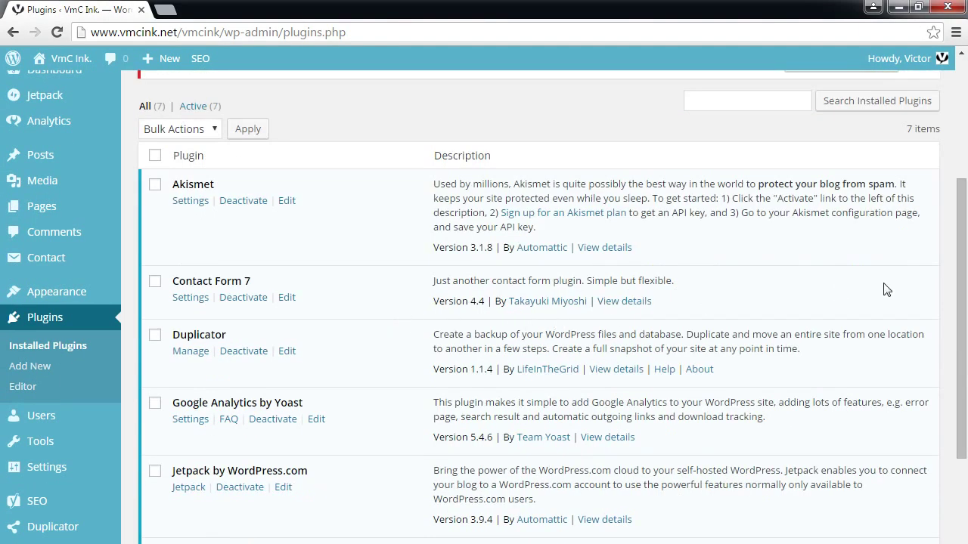
drag(961, 270, 962, 306)
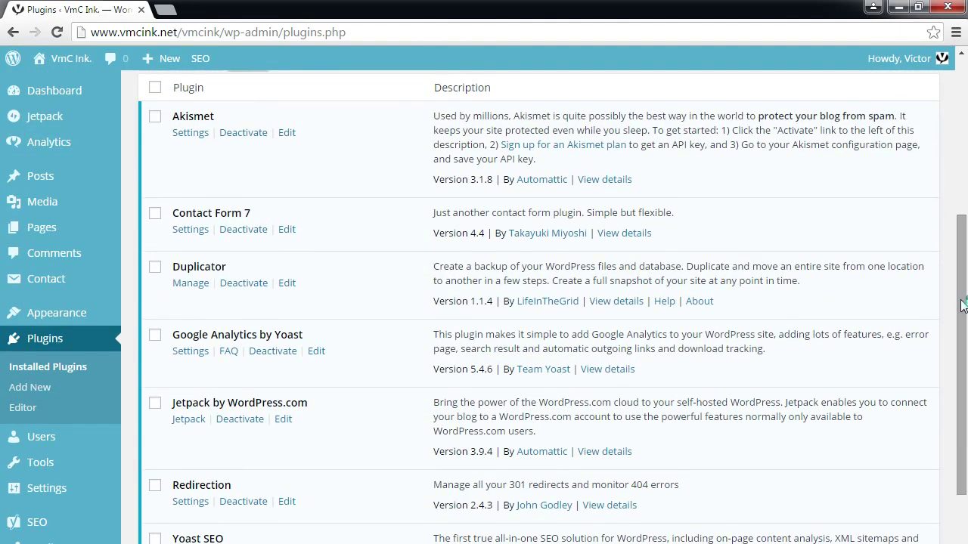
Review the installed plugins from Akismet to Yoast SEO up close, including Jetpack, Redirection and Duplicator.
key(super+plus)
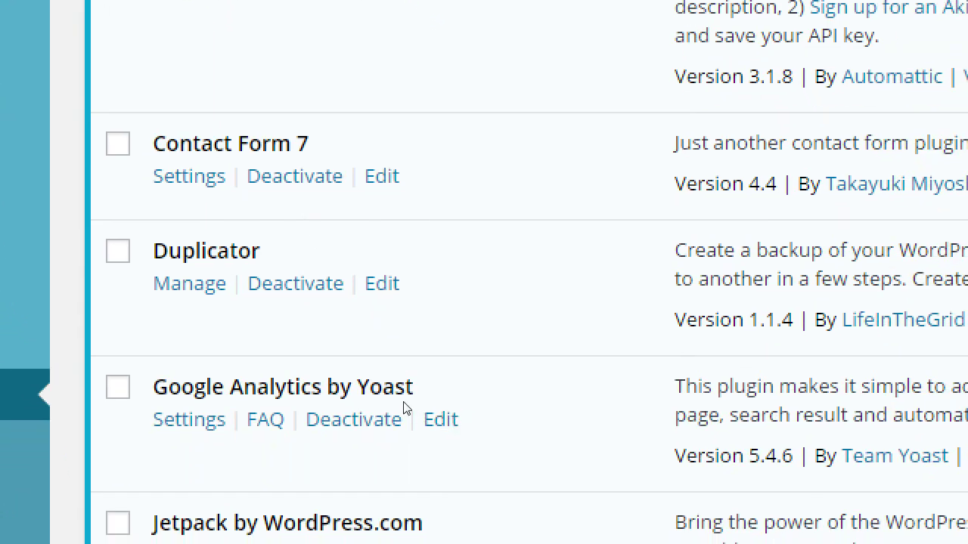
scroll(402, 404, down, 2)
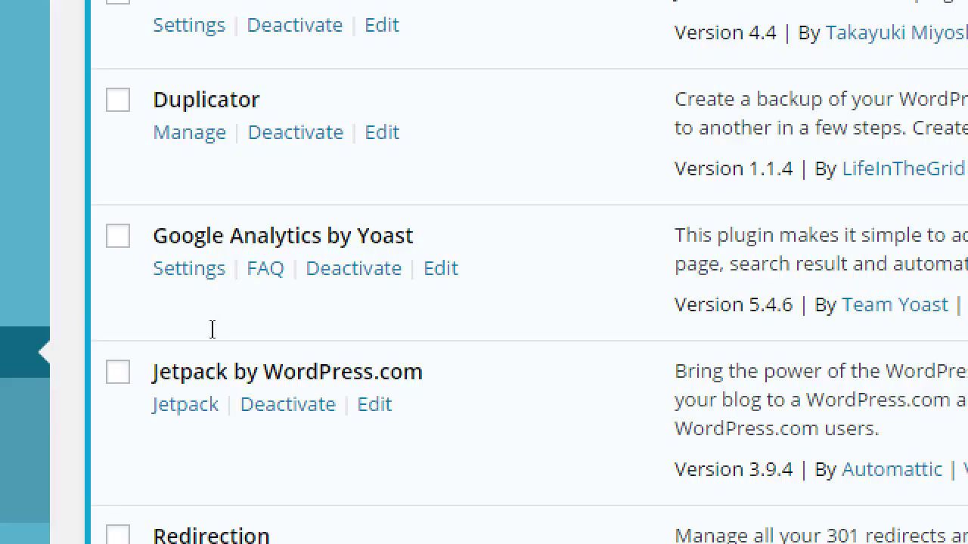
drag(302, 327, 192, 326)
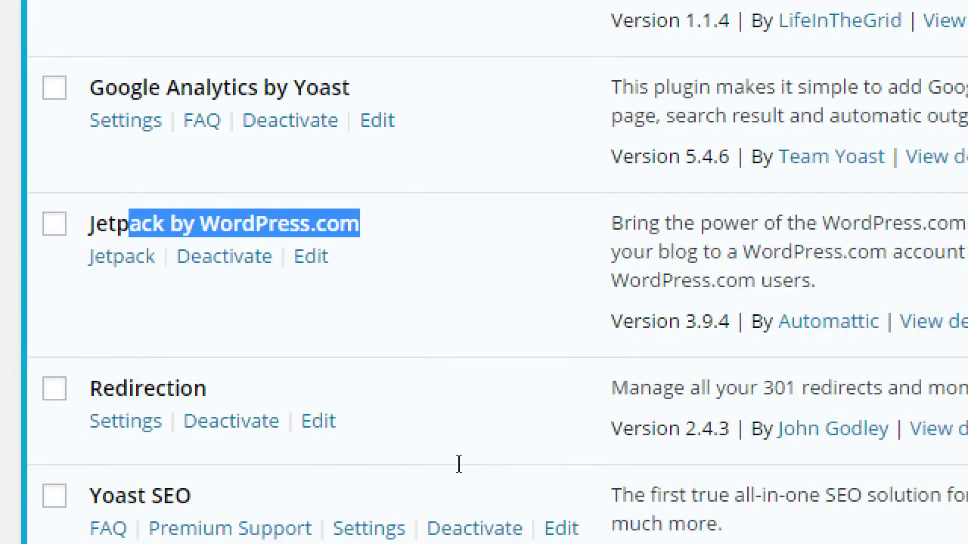
click(217, 415)
double_click(218, 410)
click(239, 418)
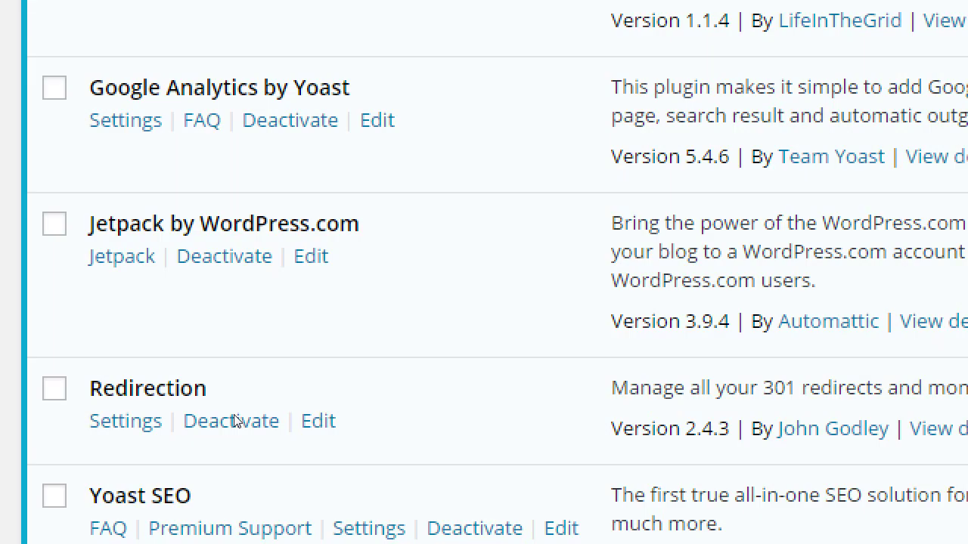
scroll(235, 427, down, 1)
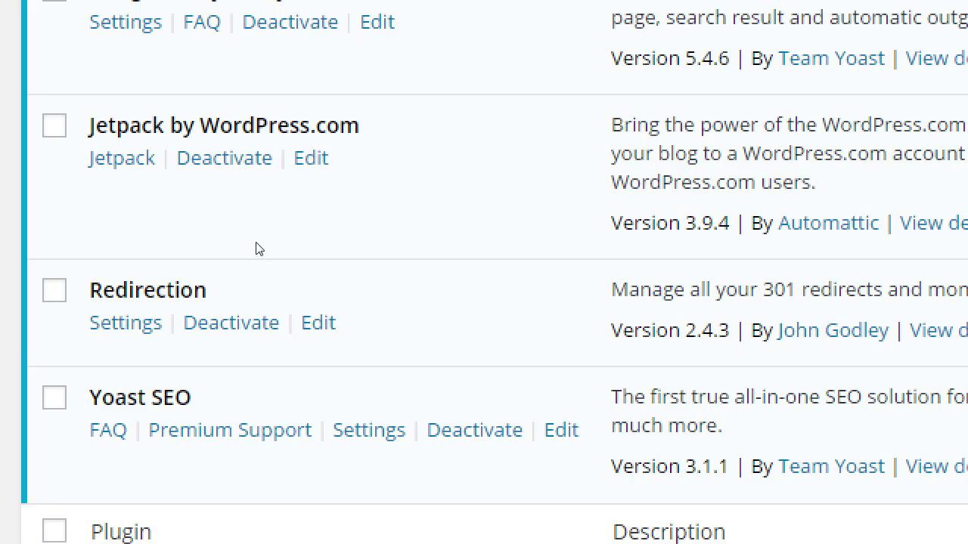
scroll(221, 144, up, 4)
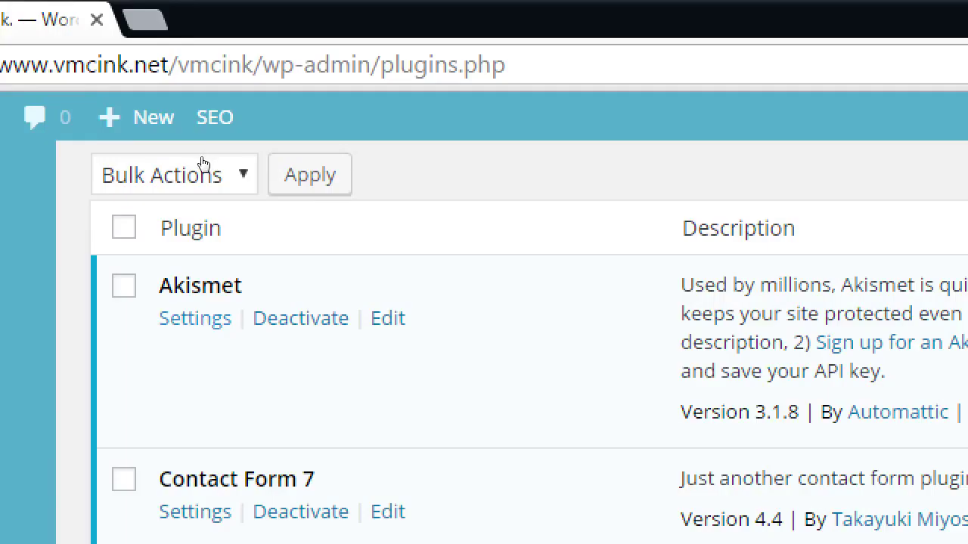
scroll(250, 189, down, 2)
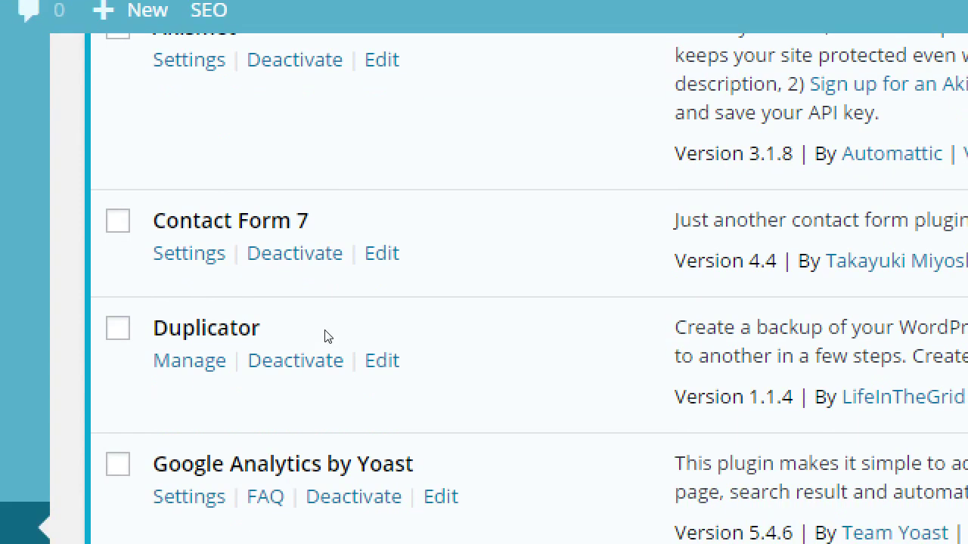
scroll(247, 292, down, 2)
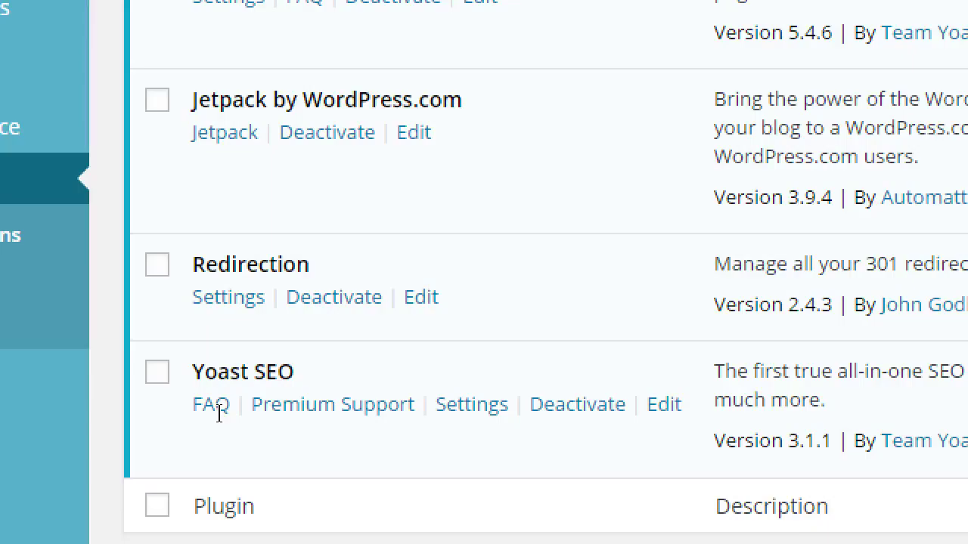
scroll(296, 280, up, 2)
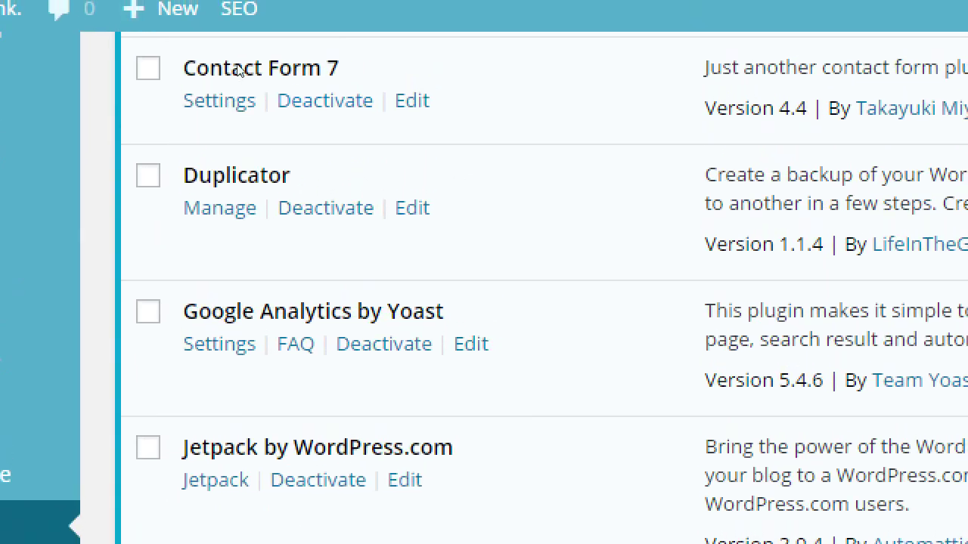
double_click(218, 141)
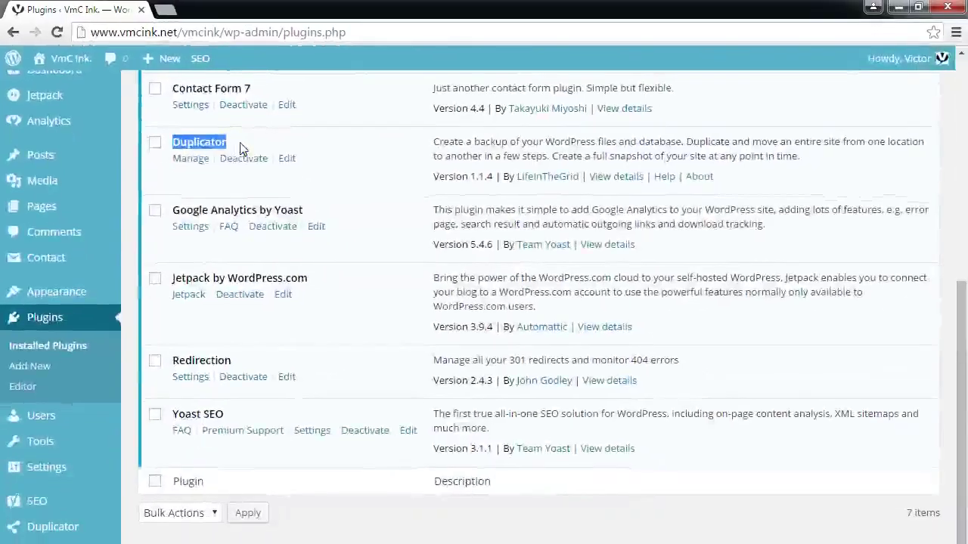
scroll(437, 317, up, 1)
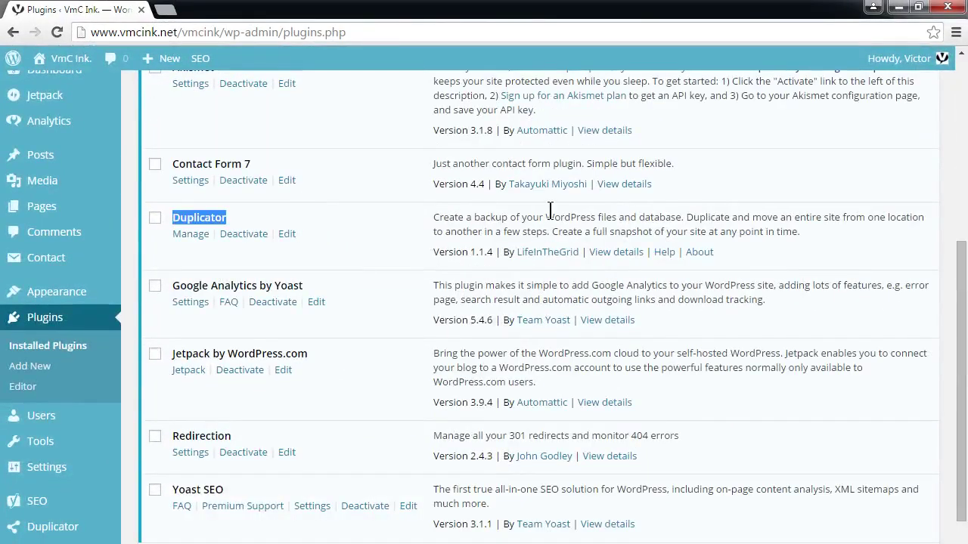
drag(962, 316, 962, 293)
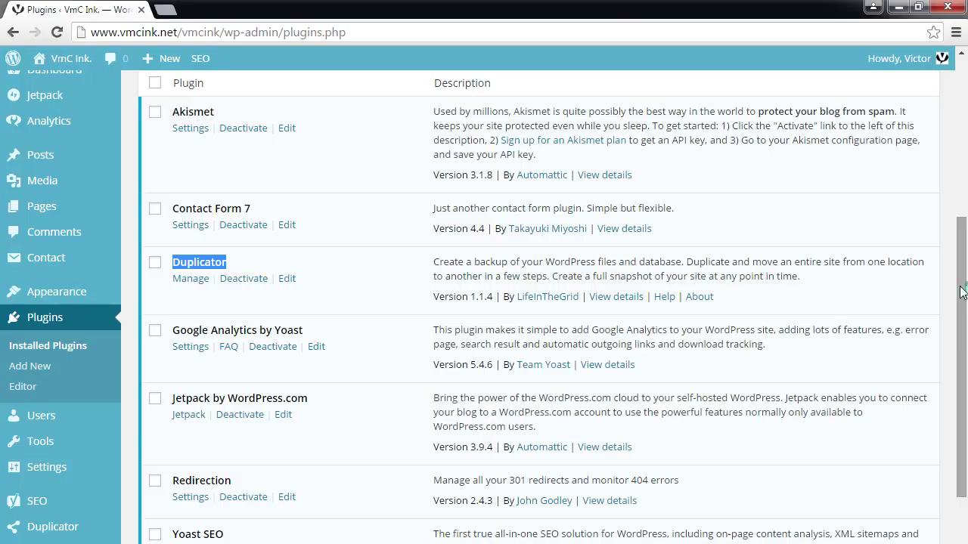
Search Google for "automattic amp" in a new browser tab and open the AMP plugin's WordPress.org page.
key(ctrl+t)
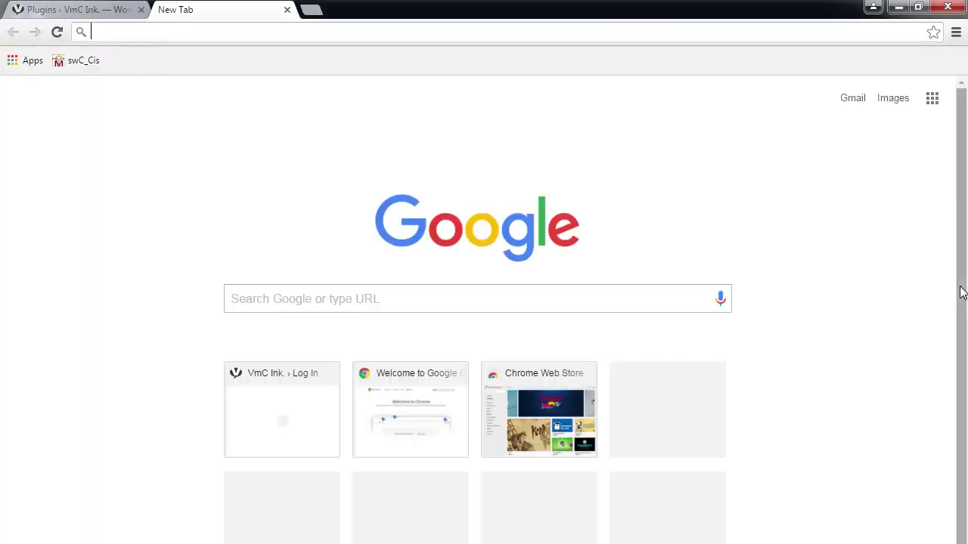
text(aut)
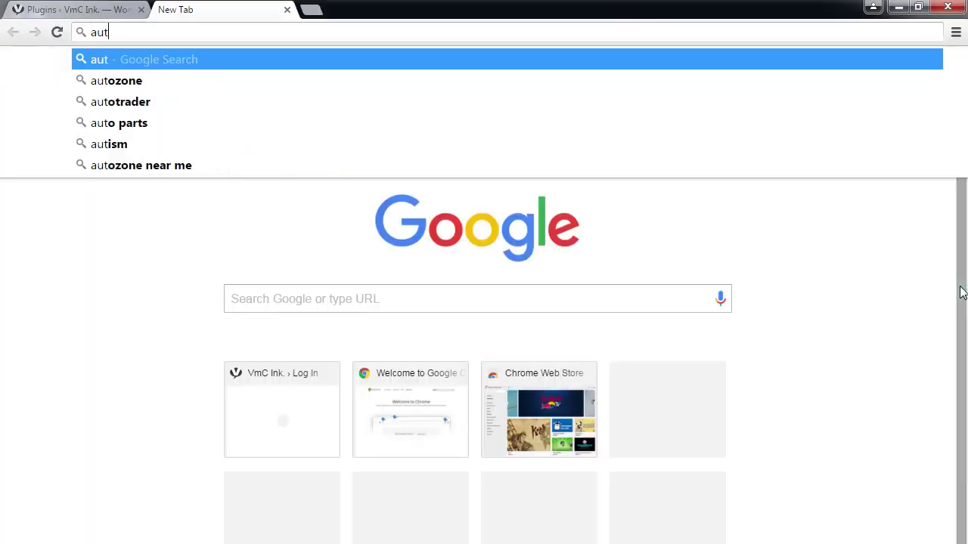
text(omatti)
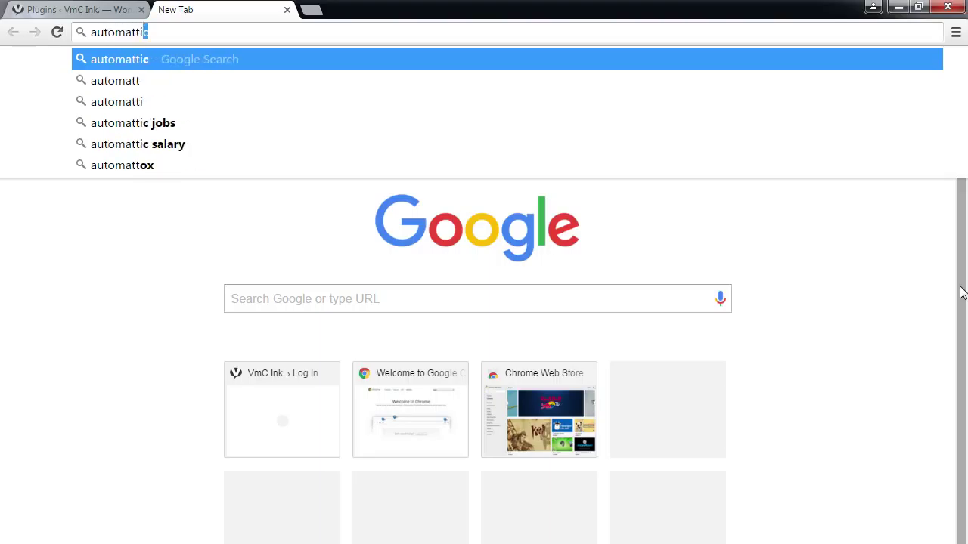
text(c amp)
key(Return)
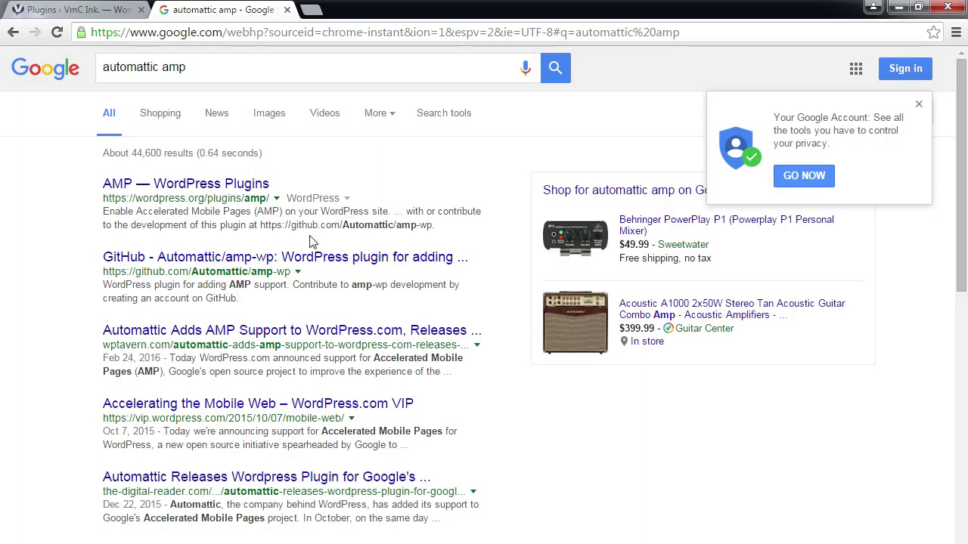
click(223, 185)
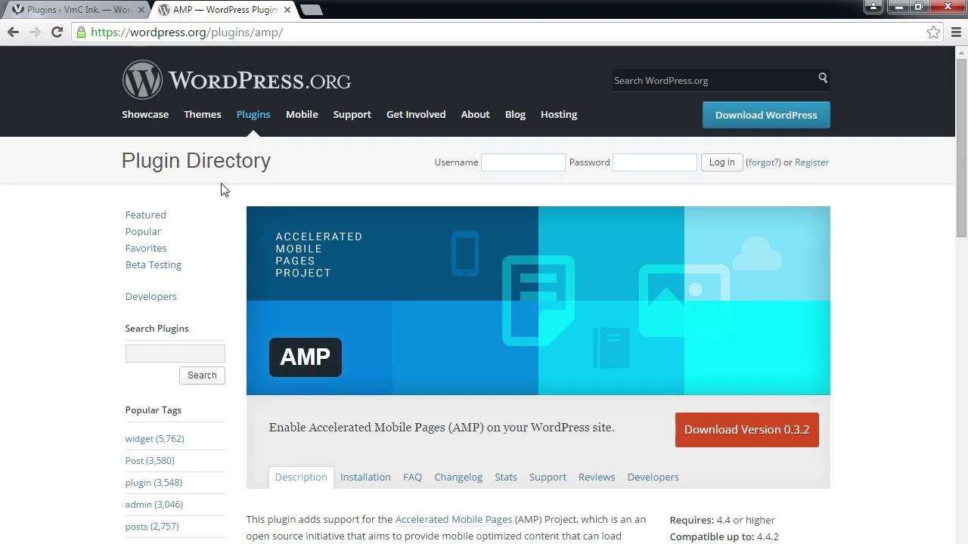
scroll(223, 189, down, 9)
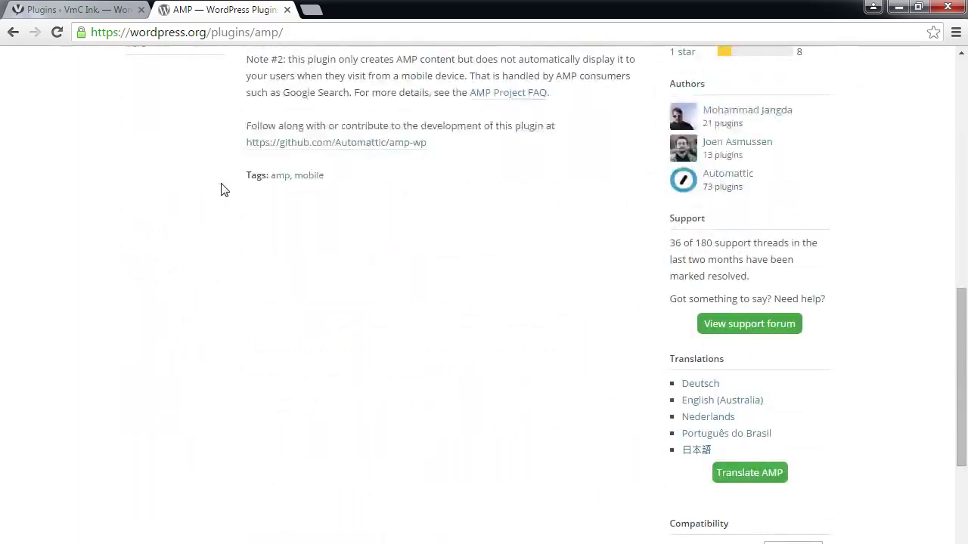
scroll(223, 189, up, 4)
scroll(223, 189, up, 5)
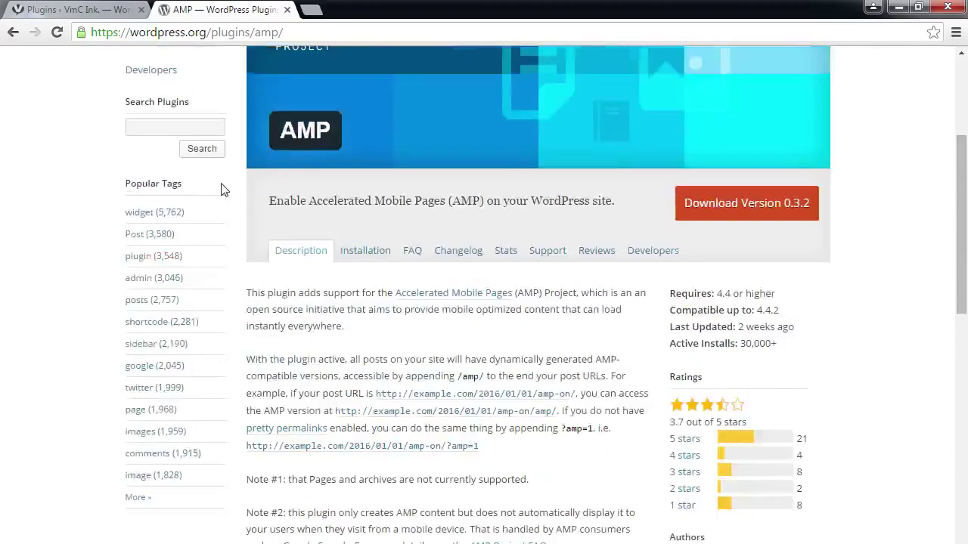
scroll(223, 189, up, 2)
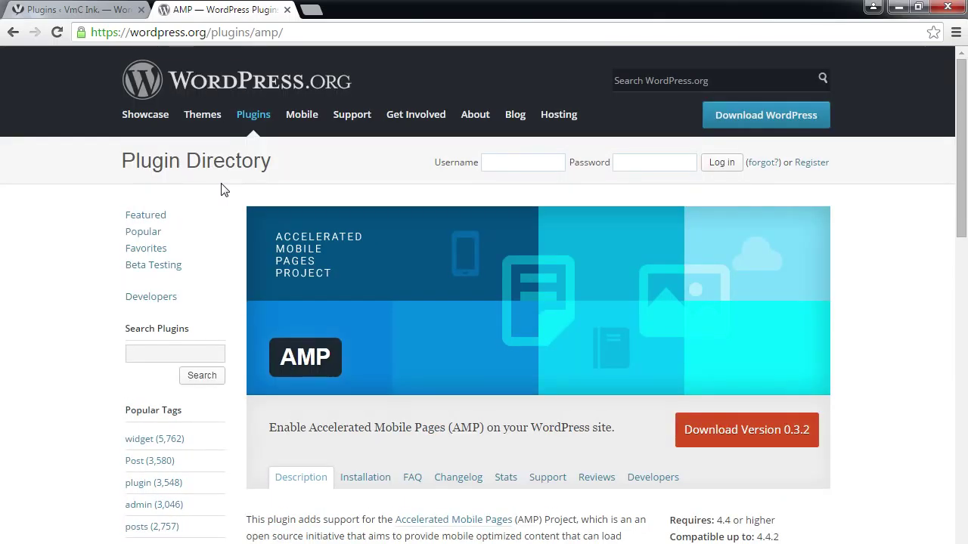
scroll(223, 189, down, 1)
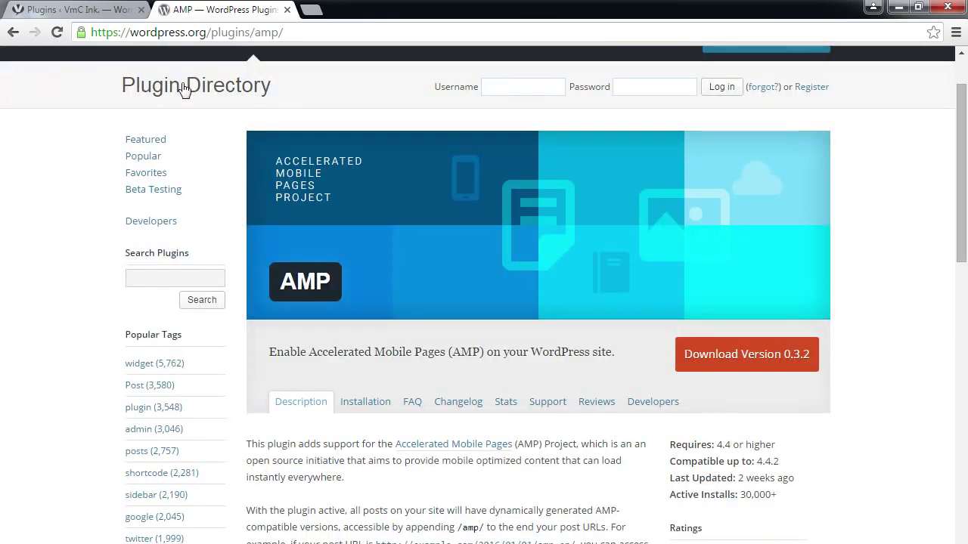
Search Google for "yoast glue" in another new browser tab and open the Glue for Yoast SEO & AMP plugin page on WordPress.org.
click(310, 10)
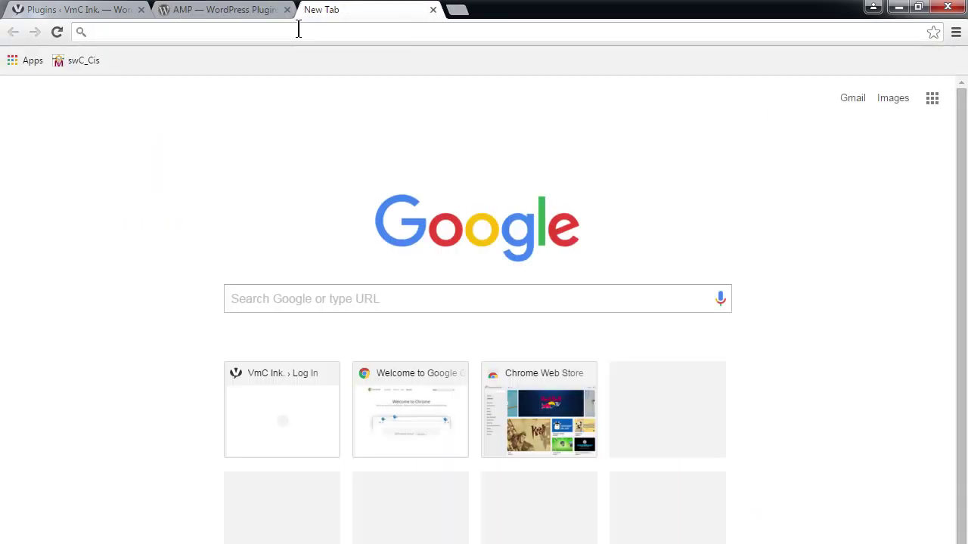
text(yoast)
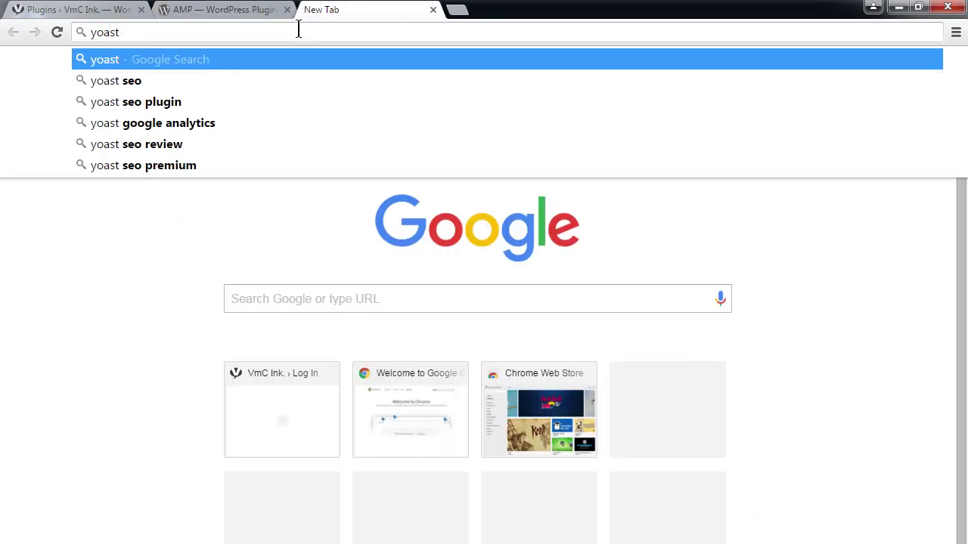
text( glue)
key(Return)
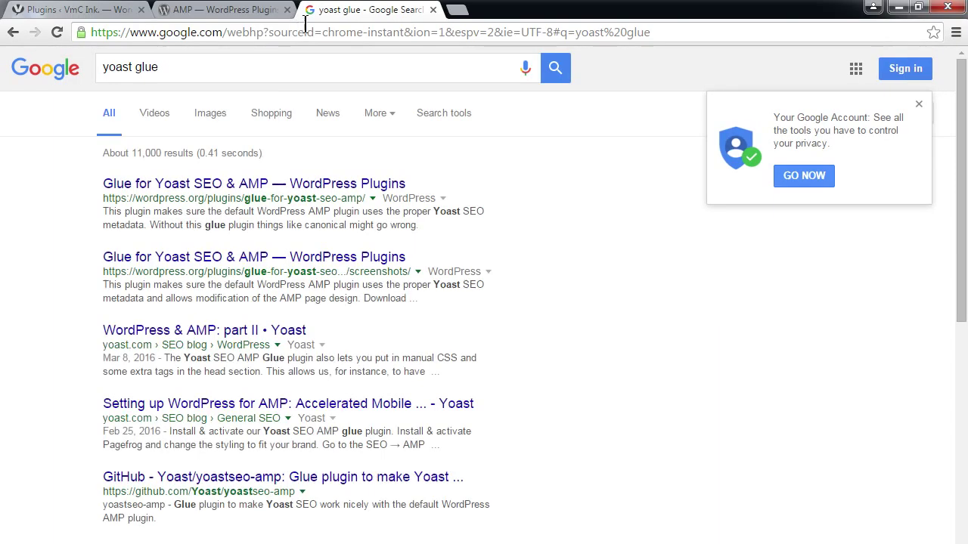
click(257, 185)
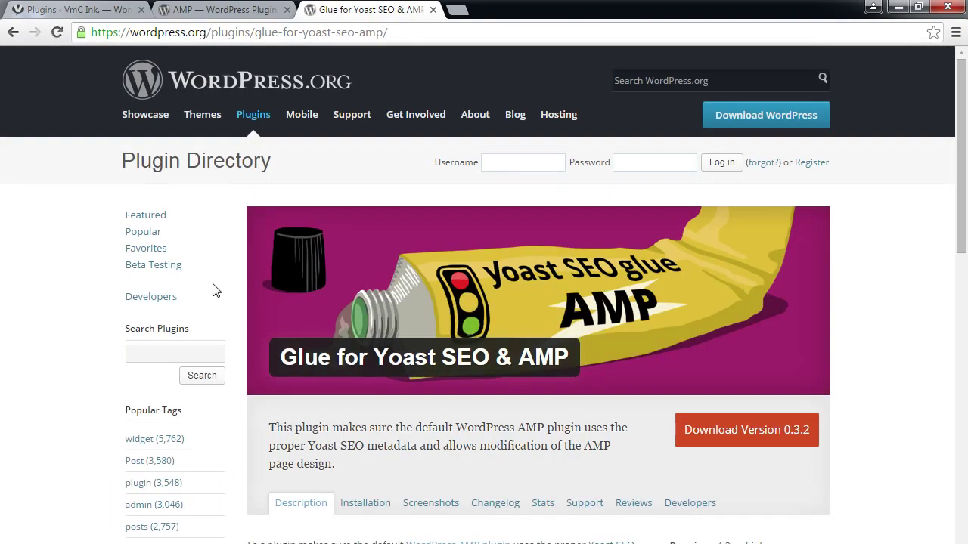
scroll(875, 294, down, 4)
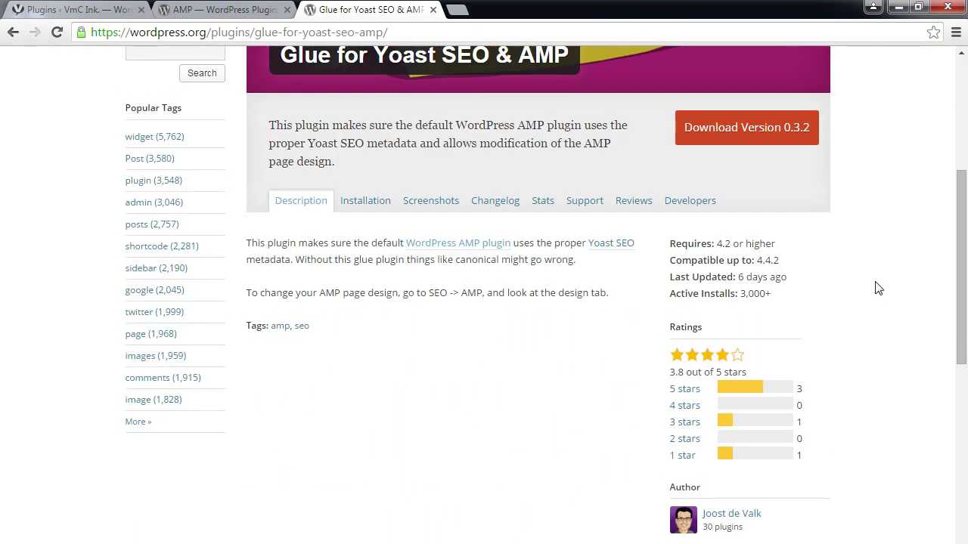
scroll(881, 285, up, 2)
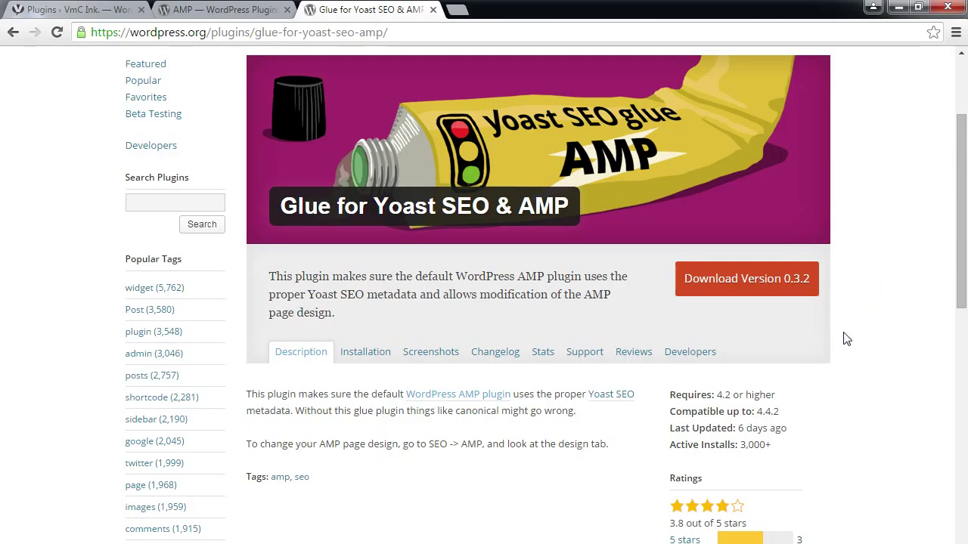
scroll(784, 417, up, 1)
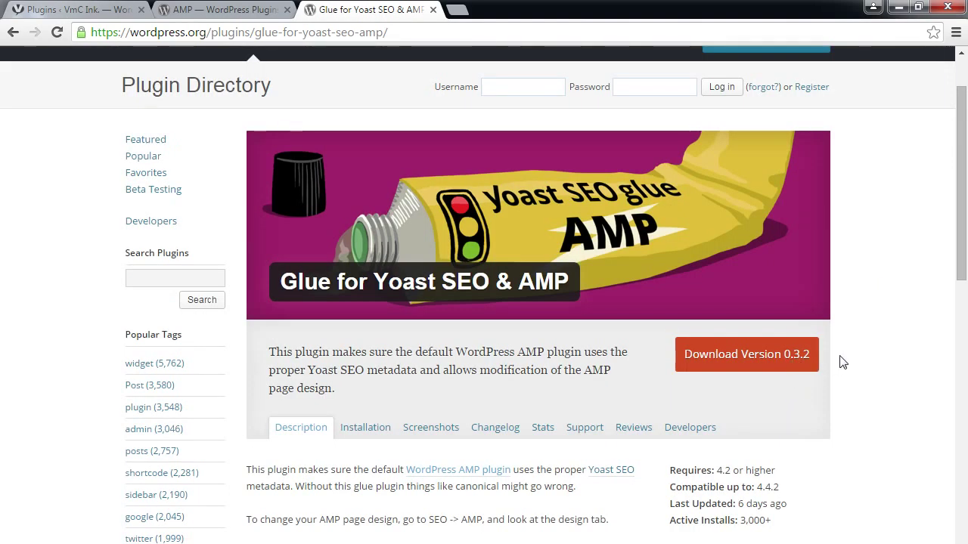
Return to the AMP plugin page and look through its description and details.
key(ctrl+shift+Tab)
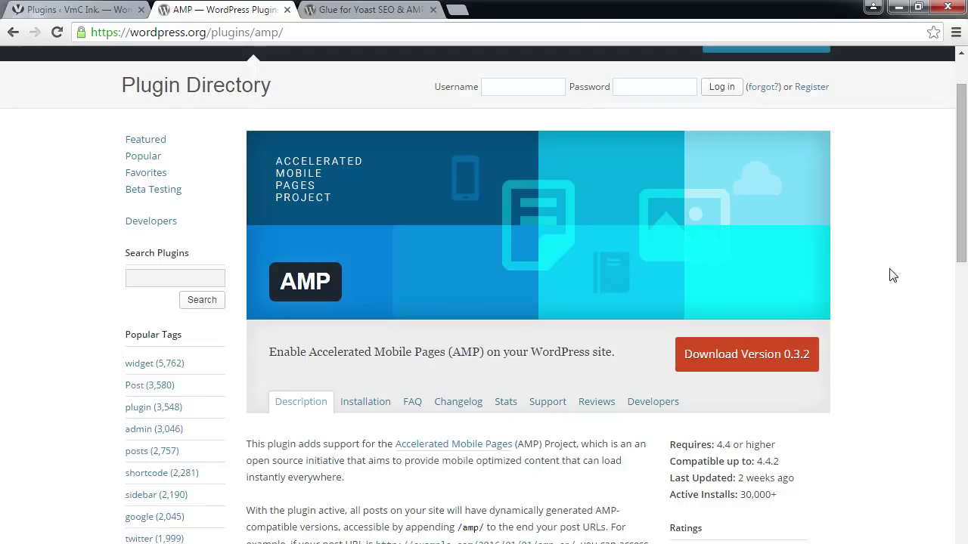
scroll(927, 236, down, 2)
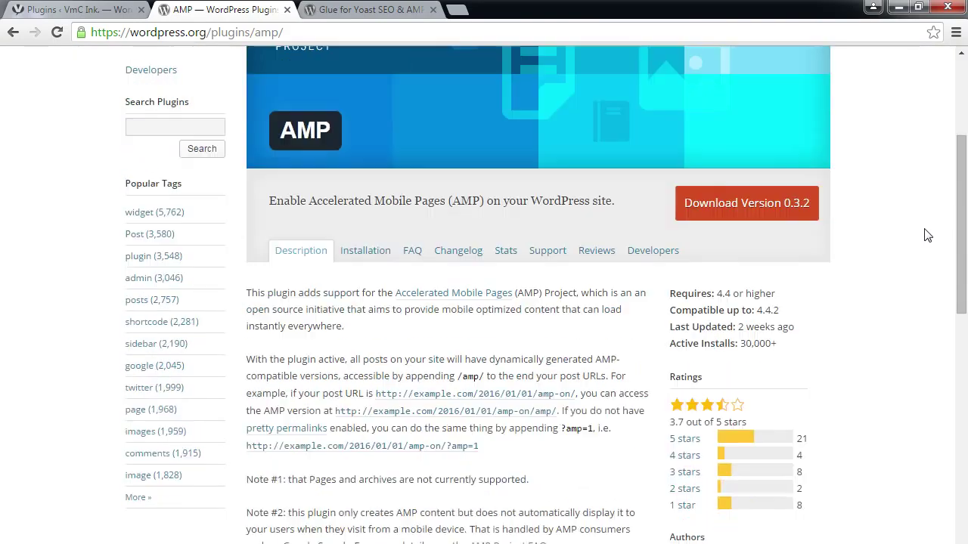
scroll(927, 236, down, 3)
scroll(923, 239, up, 4)
scroll(922, 242, up, 2)
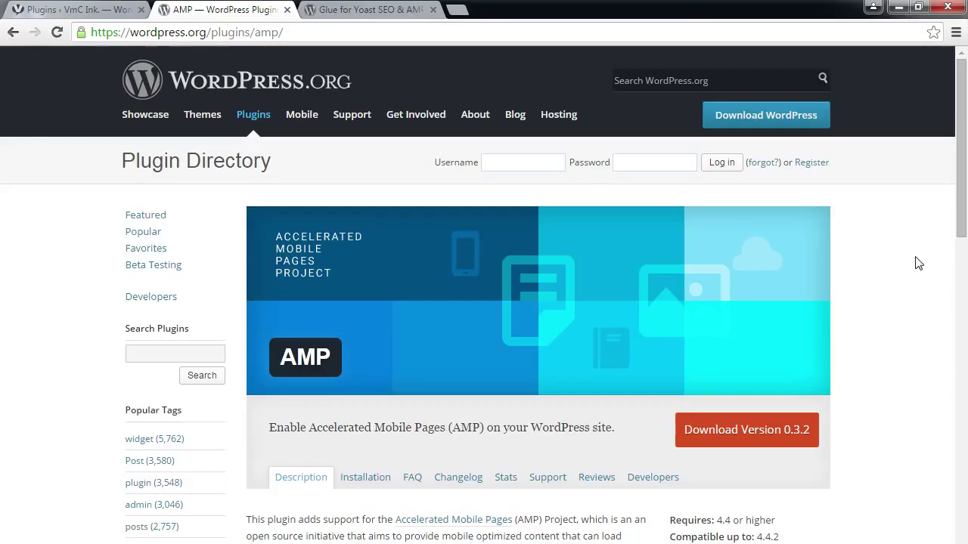
Look over the AMP plugin's description and compatibility details, and switch to the Glue for Yoast SEO & AMP page.
scroll(938, 269, down, 1)
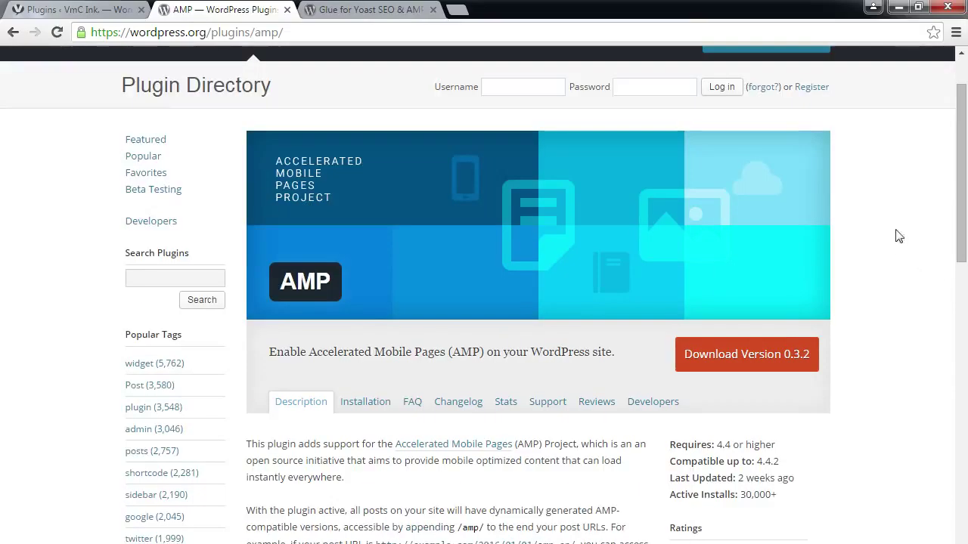
scroll(898, 238, up, 1)
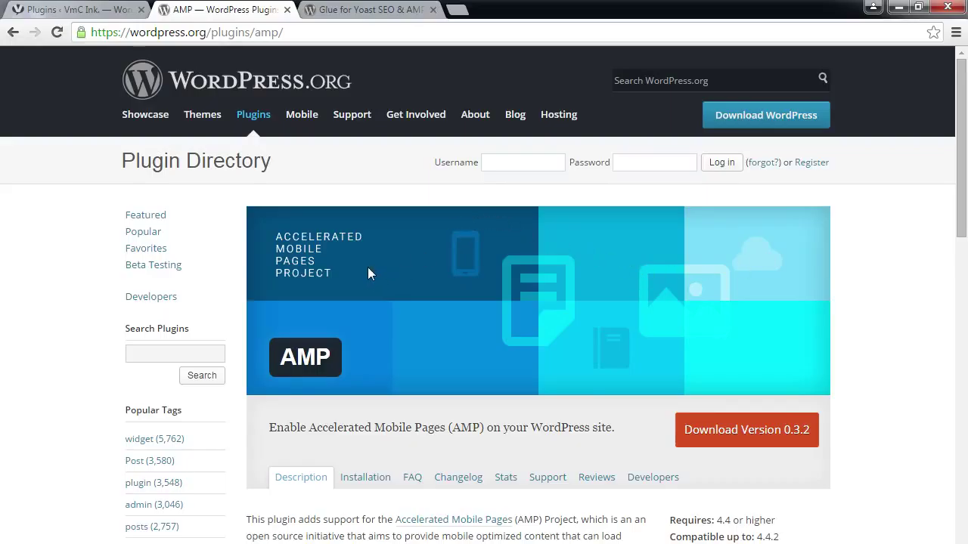
scroll(362, 272, down, 1)
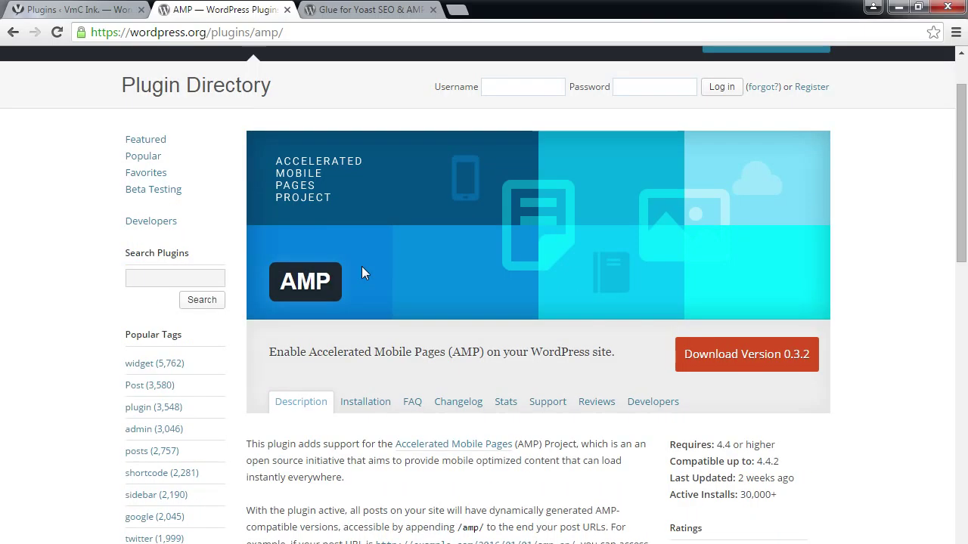
scroll(362, 272, down, 1)
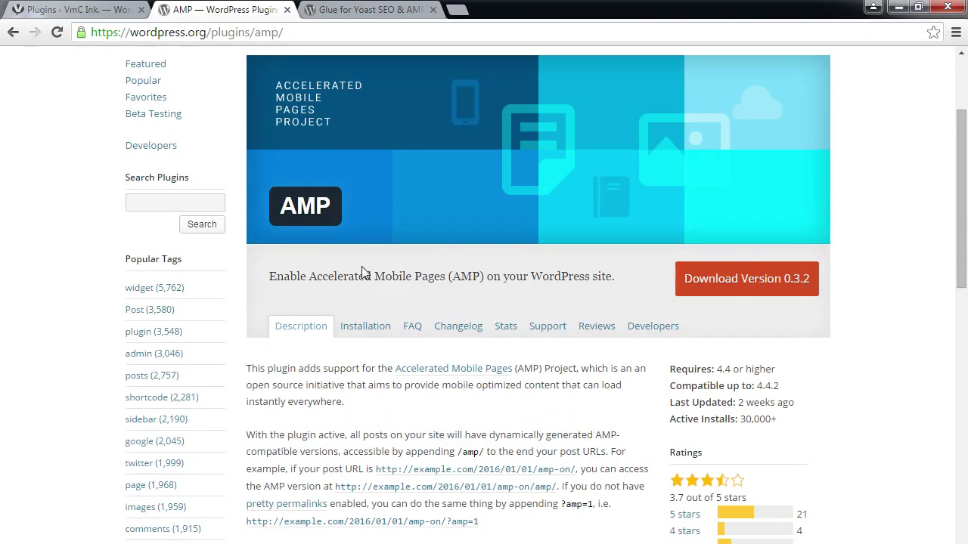
scroll(362, 271, up, 1)
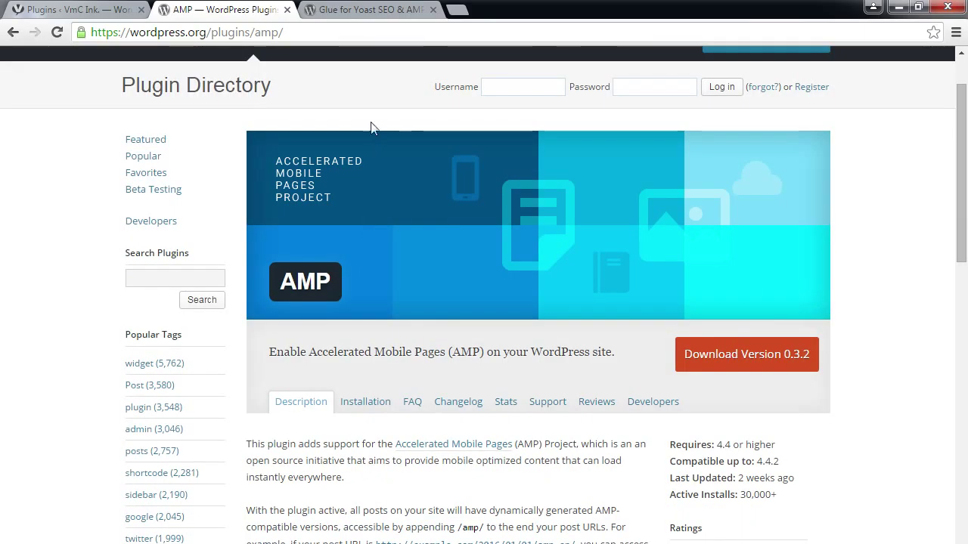
click(373, 9)
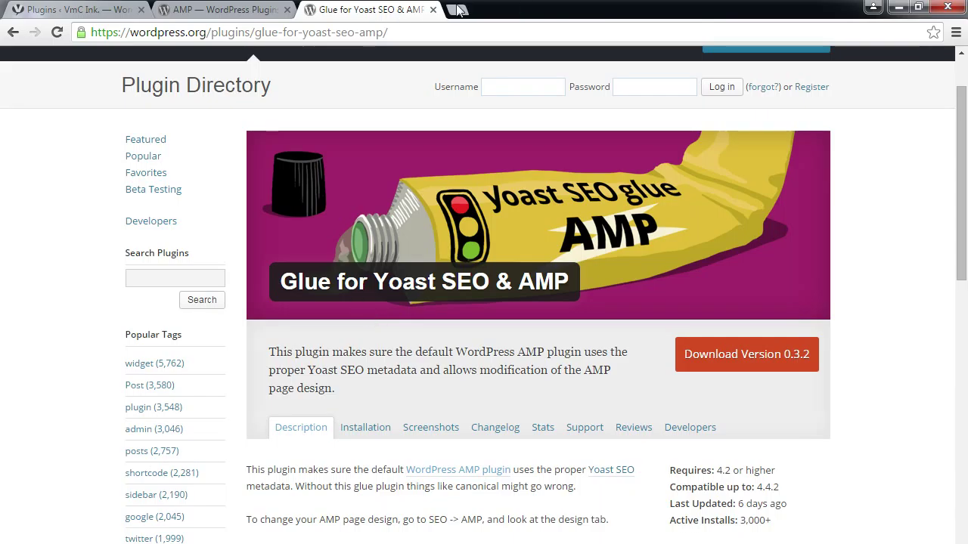
Return to the site's Plugins page and look through the list of installed plugins.
click(90, 8)
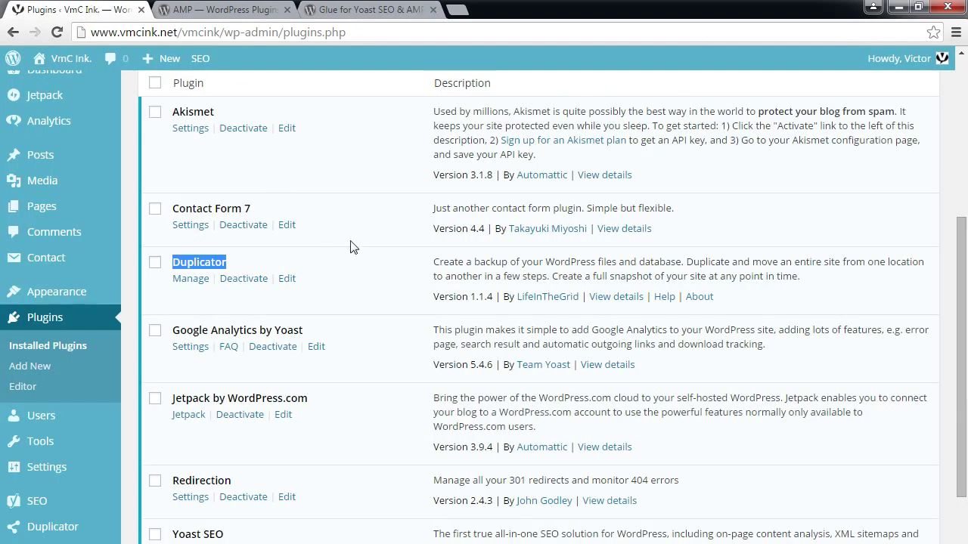
click(386, 273)
scroll(386, 274, down, 1)
scroll(386, 273, down, 1)
scroll(385, 274, up, 3)
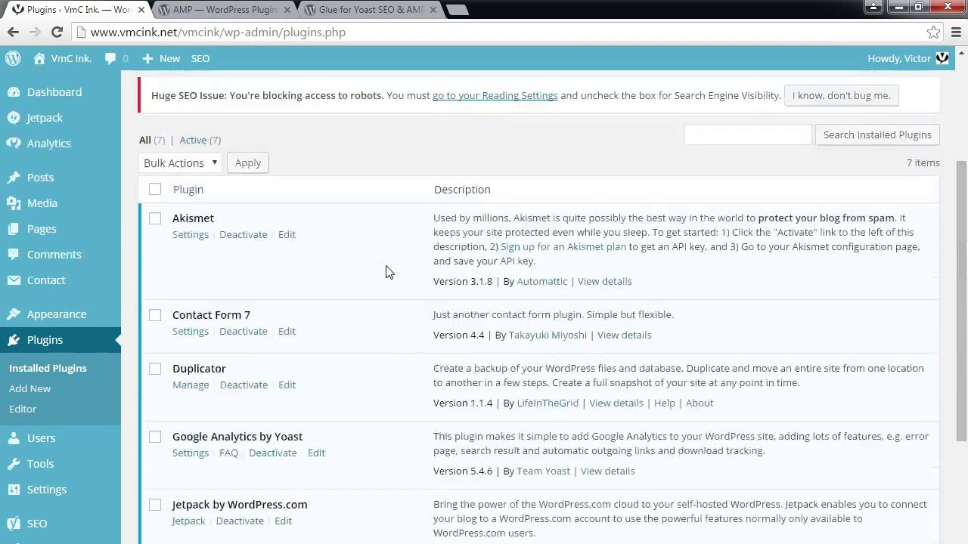
scroll(387, 272, down, 1)
scroll(385, 271, down, 1)
scroll(385, 270, up, 5)
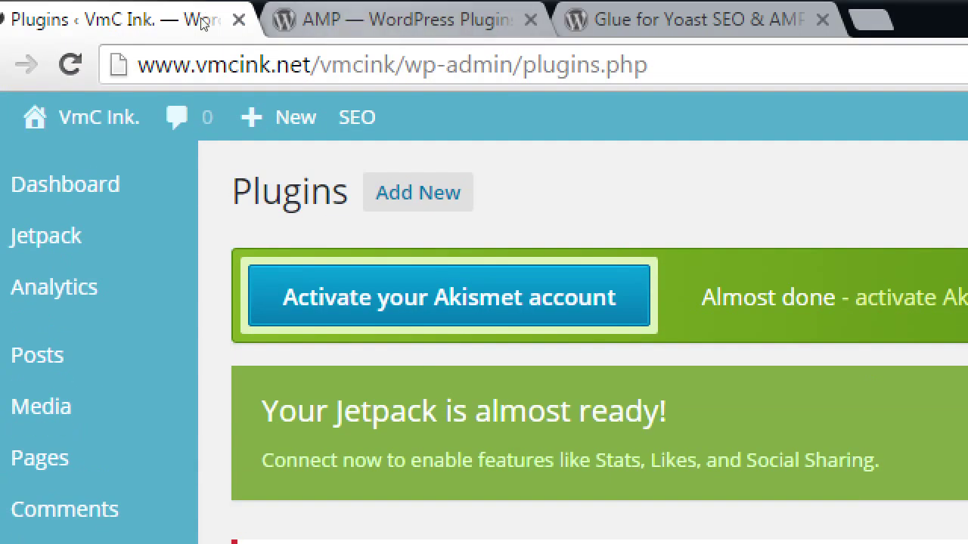
Open the page for adding new plugins and view its Featured and Popular plugins.
drag(180, 106, 229, 105)
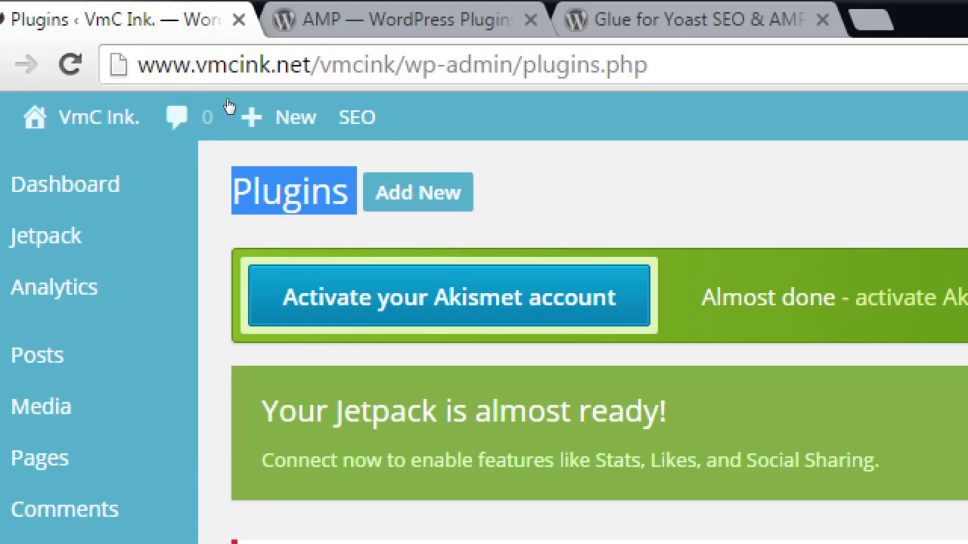
key(F5)
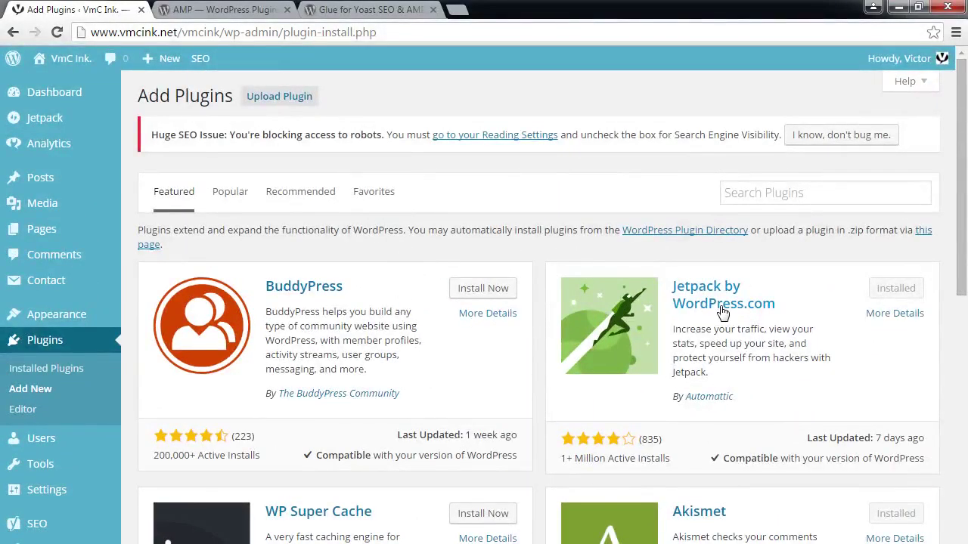
scroll(713, 341, down, 1)
scroll(708, 341, up, 1)
click(237, 195)
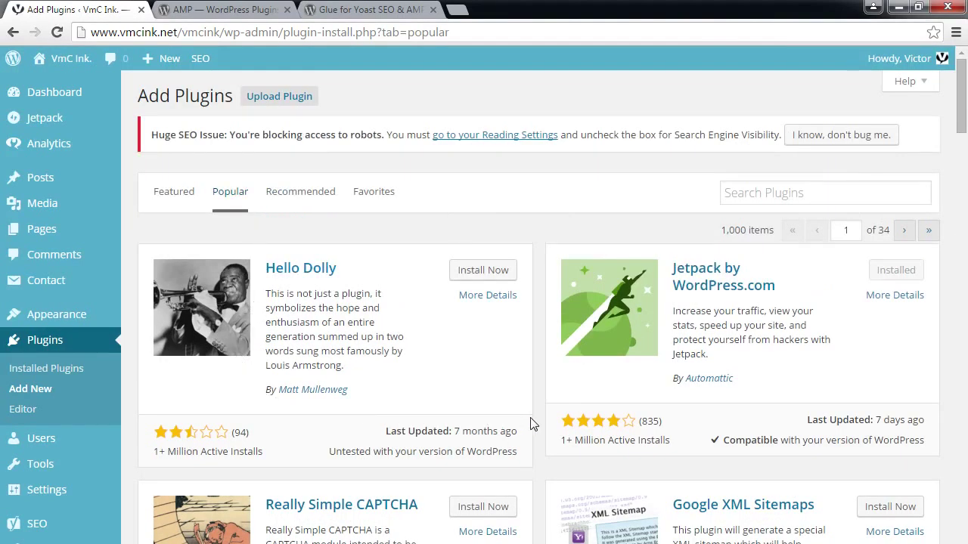
Browse the Recommended plugins down to Wordfence Security and view the Favorites page.
click(286, 195)
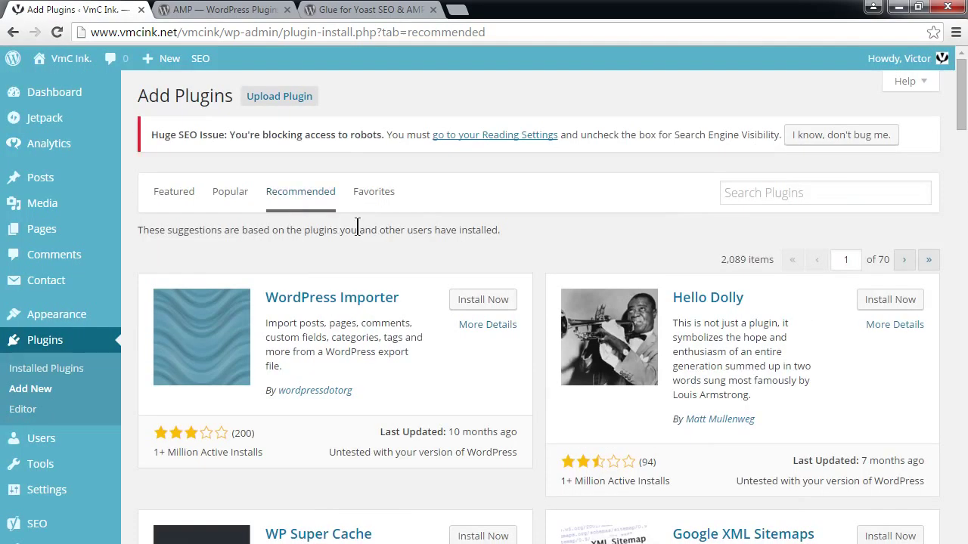
scroll(455, 243, down, 3)
scroll(457, 243, down, 9)
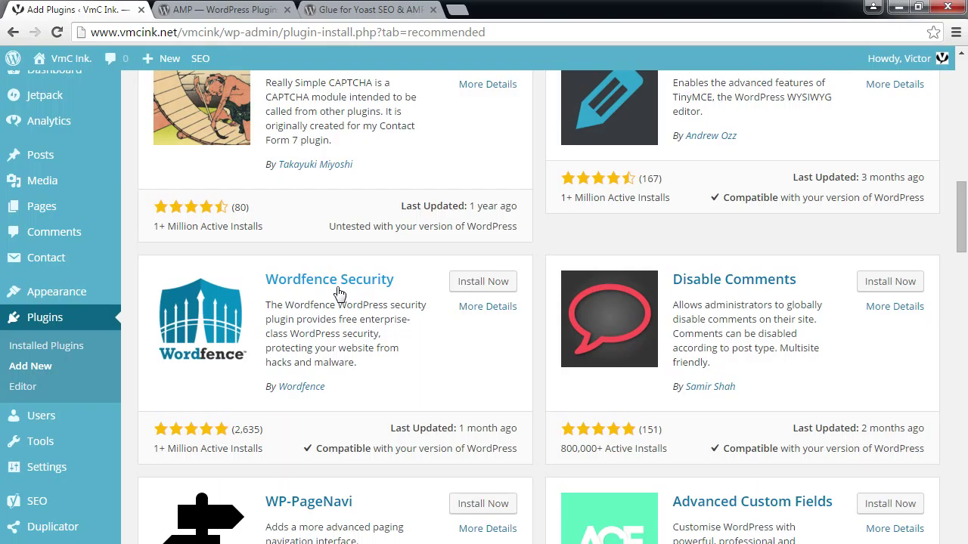
scroll(335, 291, up, 10)
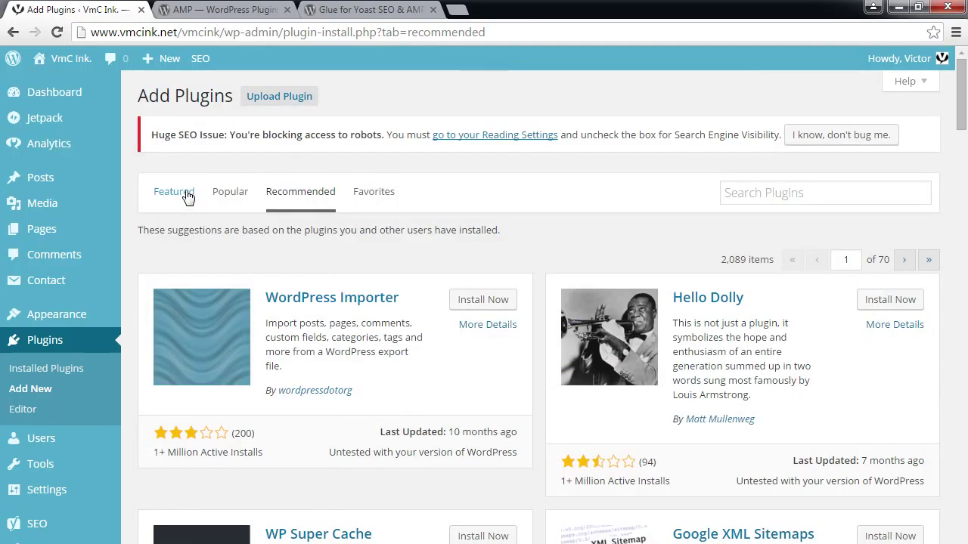
click(367, 205)
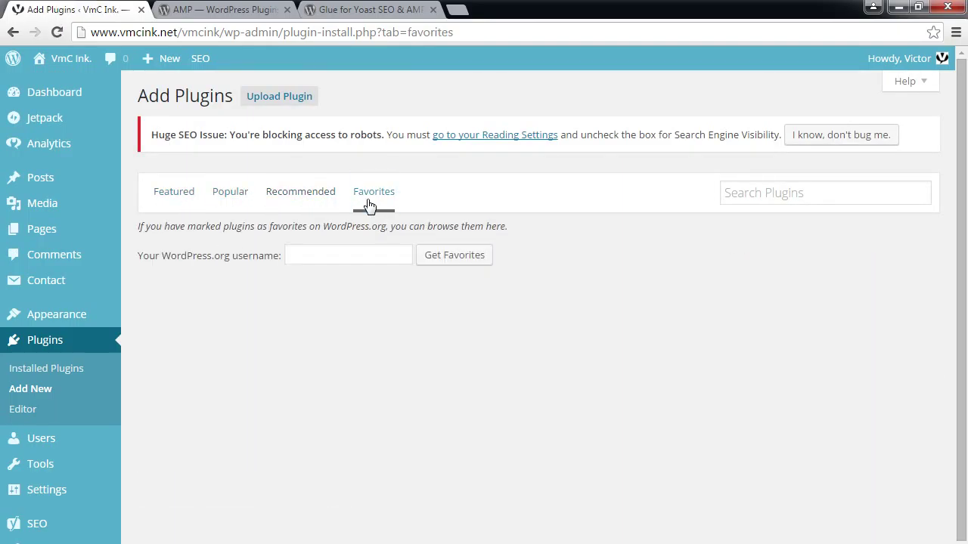
View the details of the recommended WordPress Importer plugin and close them without installing it.
click(300, 191)
click(463, 324)
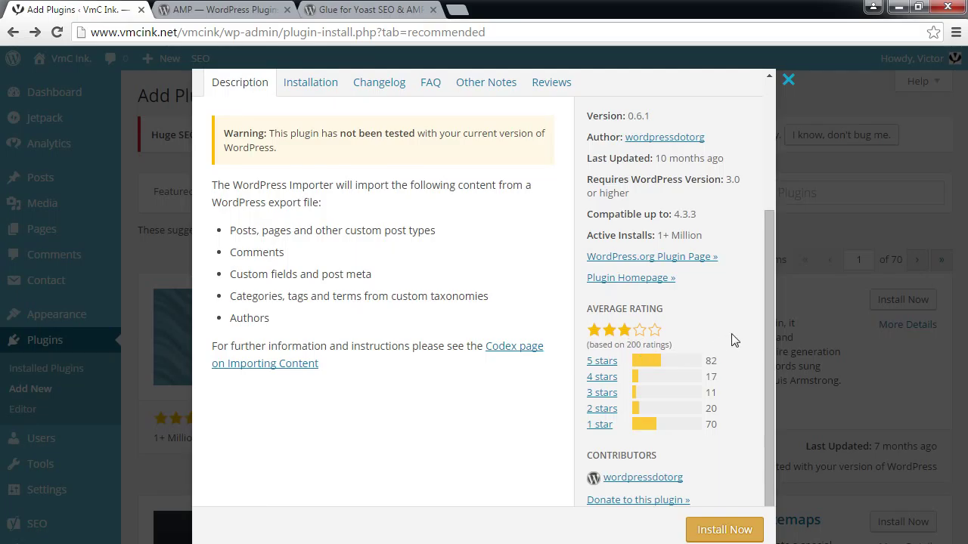
click(861, 175)
View the Favorites page again and look through the Featured plugins down to the popular tags.
click(387, 202)
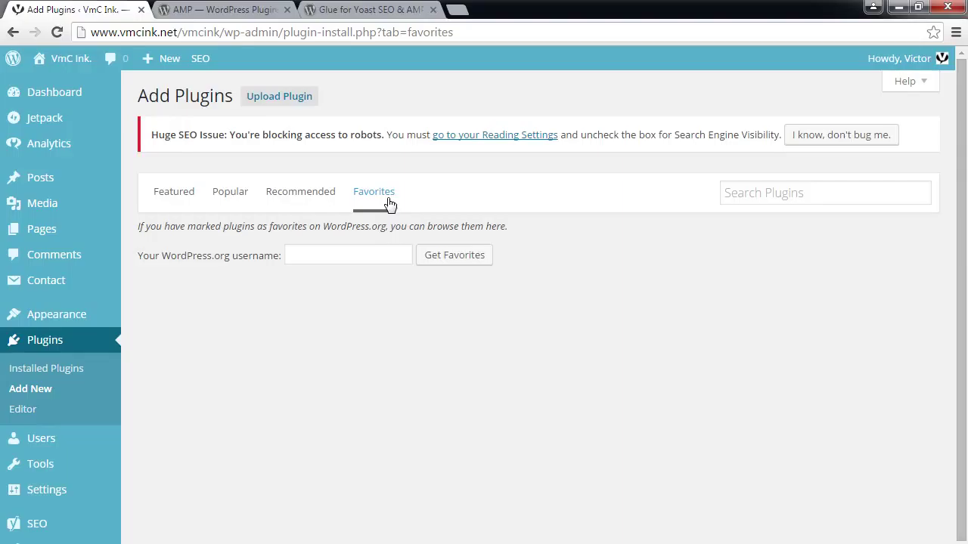
click(168, 189)
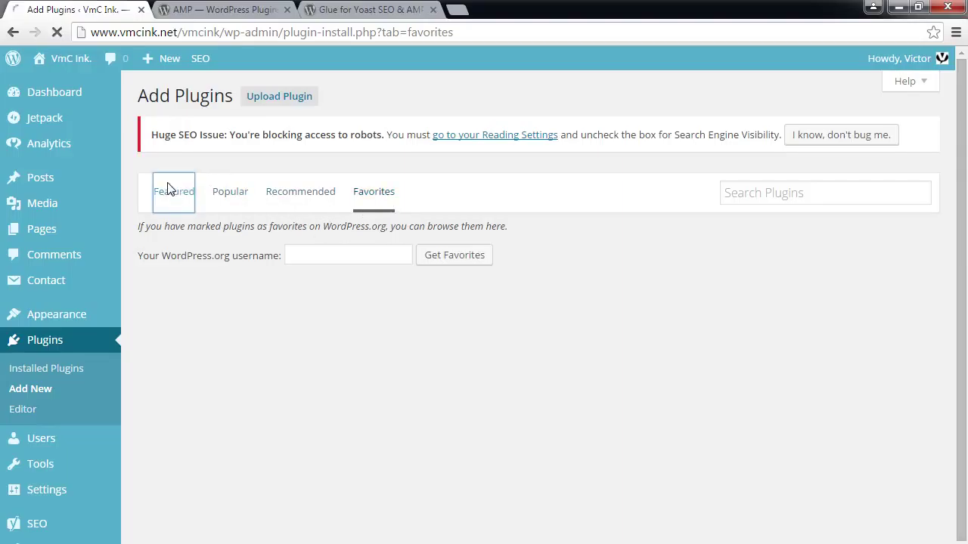
scroll(680, 293, down, 5)
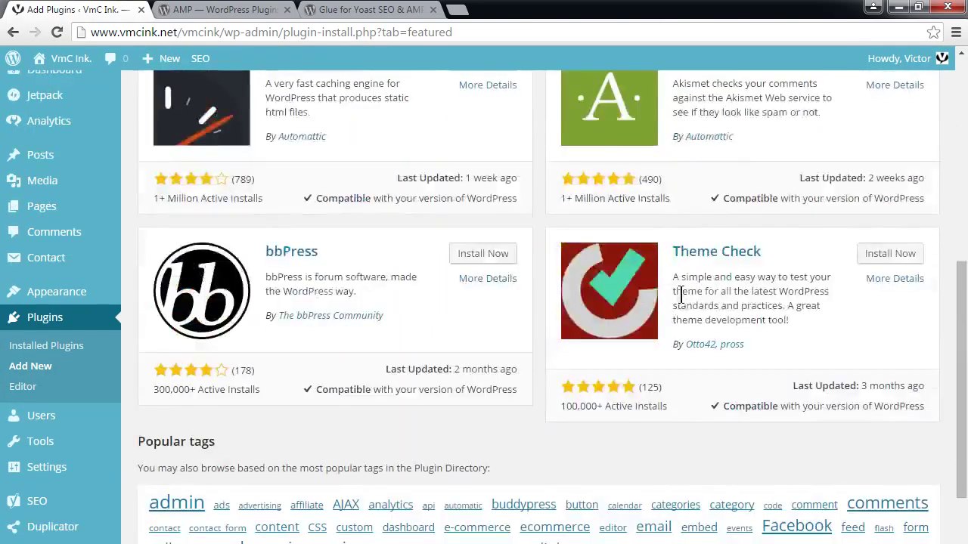
scroll(680, 293, up, 5)
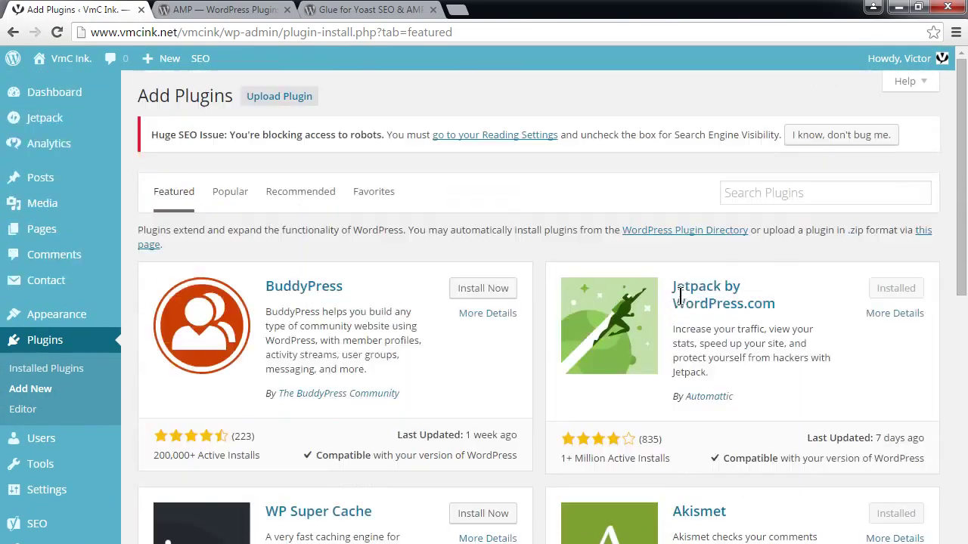
Search the plugin directory for "seo yoast" and locate the Yoast SEO plugin among the results.
click(795, 199)
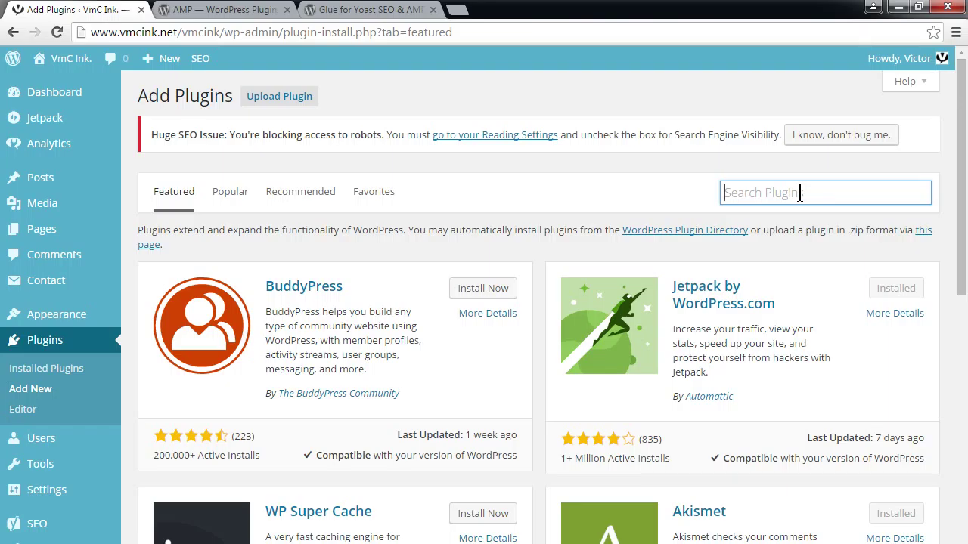
text(seo yoast)
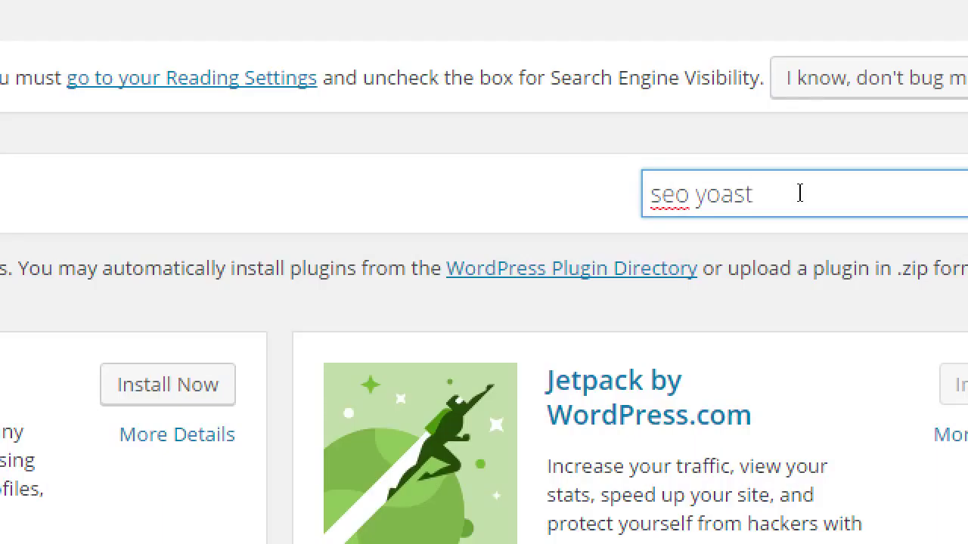
key(Return)
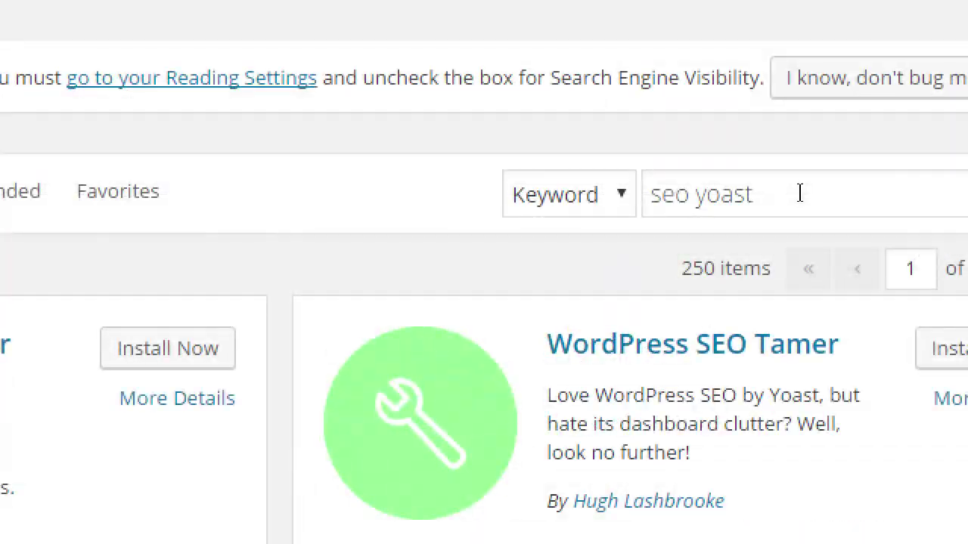
scroll(491, 433, down, 4)
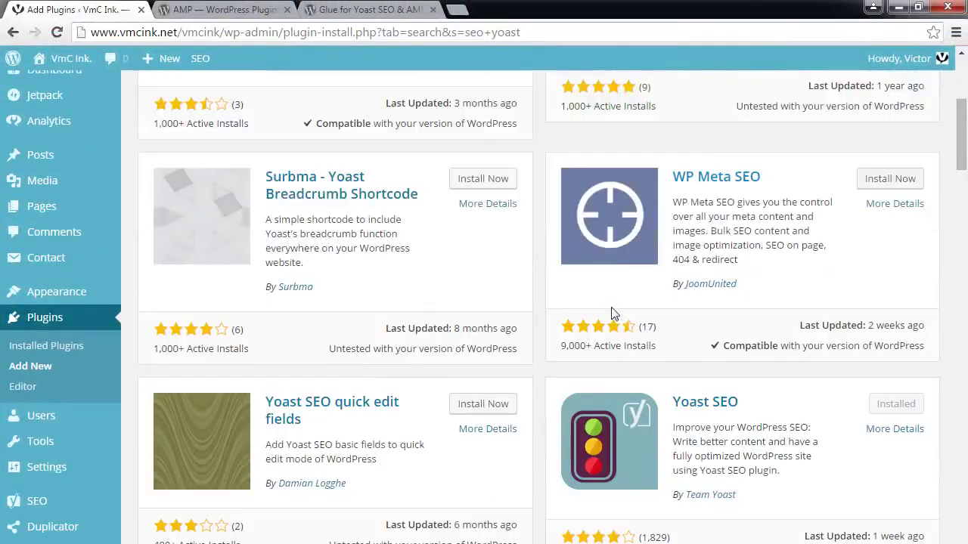
scroll(612, 314, down, 1)
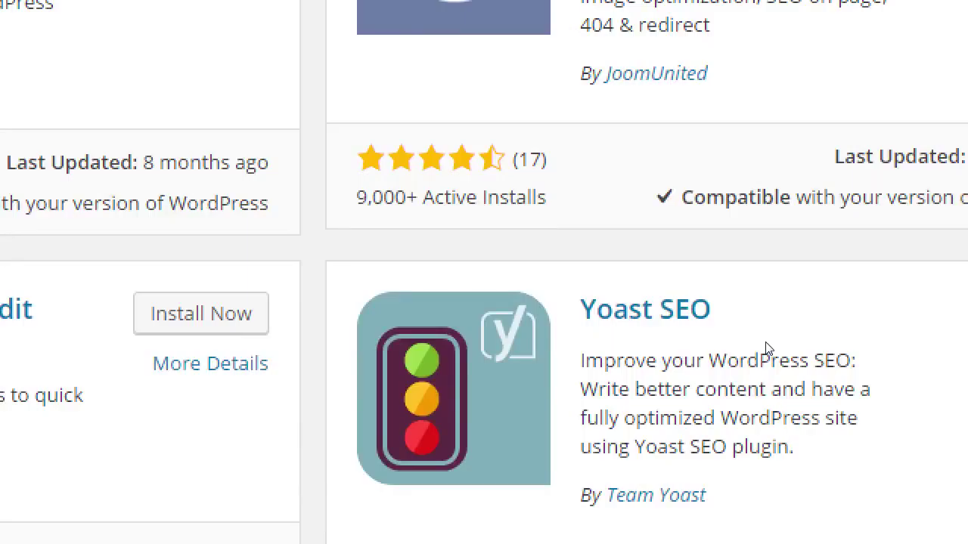
Compare the ratings, active installs, last updates and WordPress compatibility of Yoast SEO and the other plugins in the search results.
scroll(767, 348, up, 10)
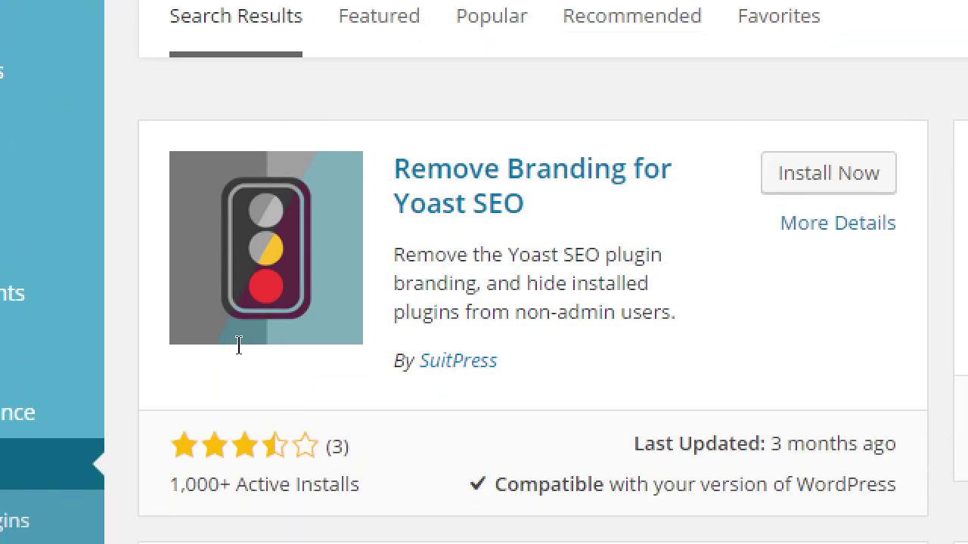
drag(238, 338, 238, 333)
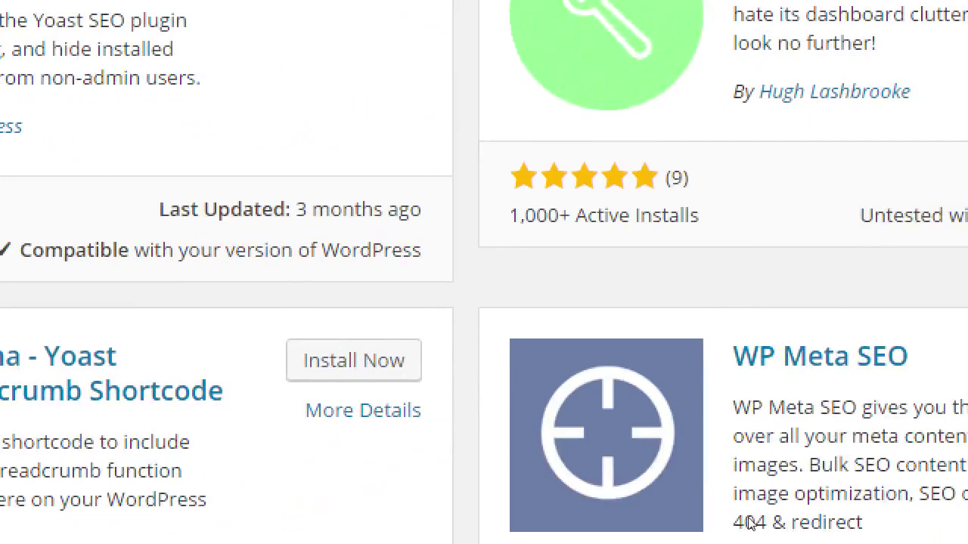
scroll(811, 466, down, 4)
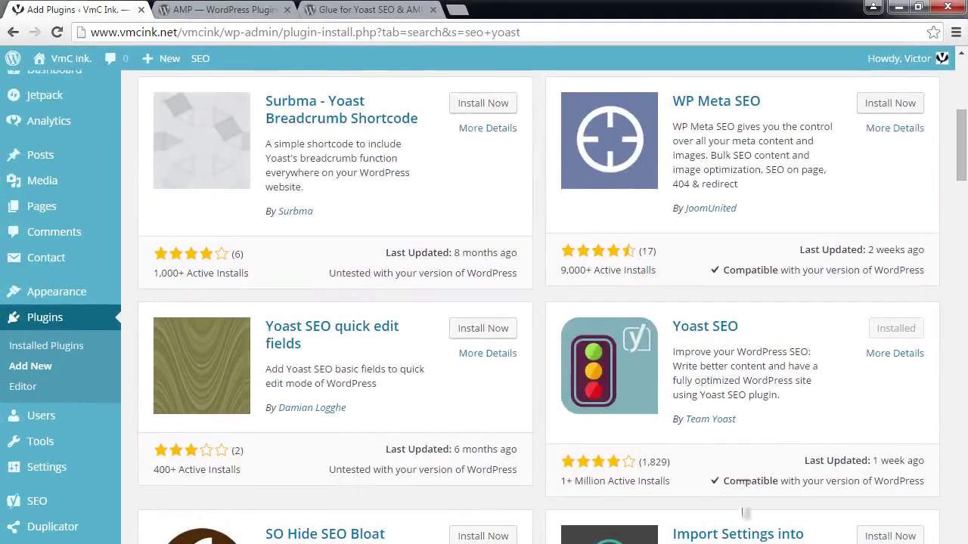
scroll(533, 467, up, 5)
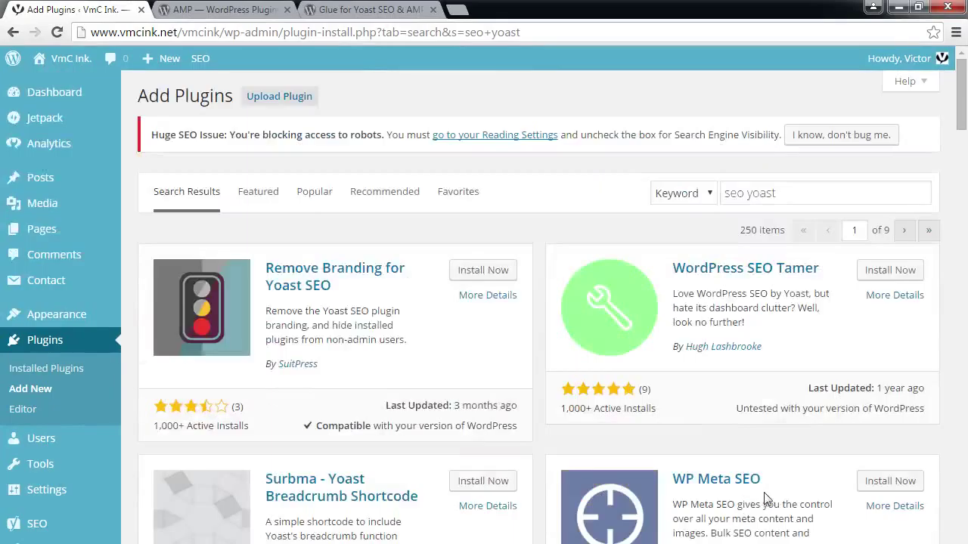
click(804, 201)
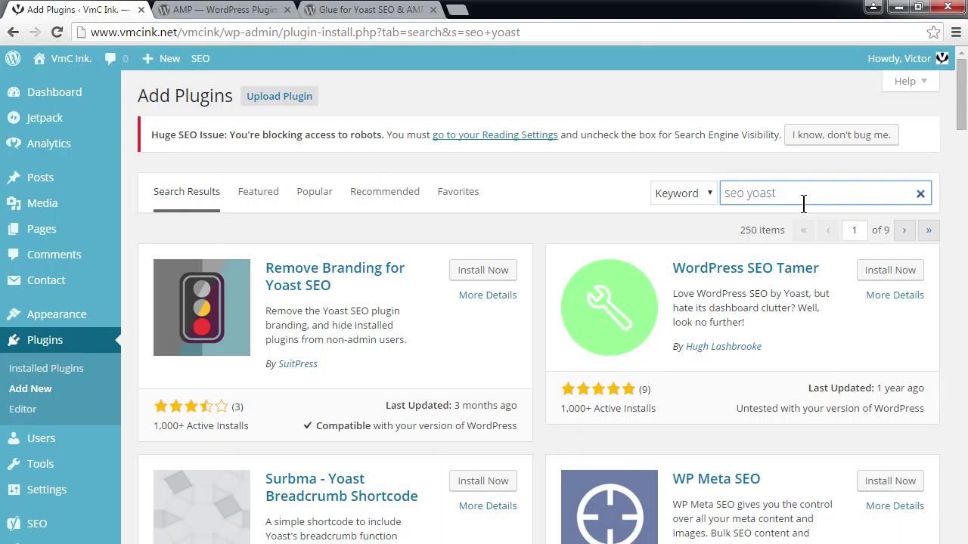
scroll(737, 261, down, 6)
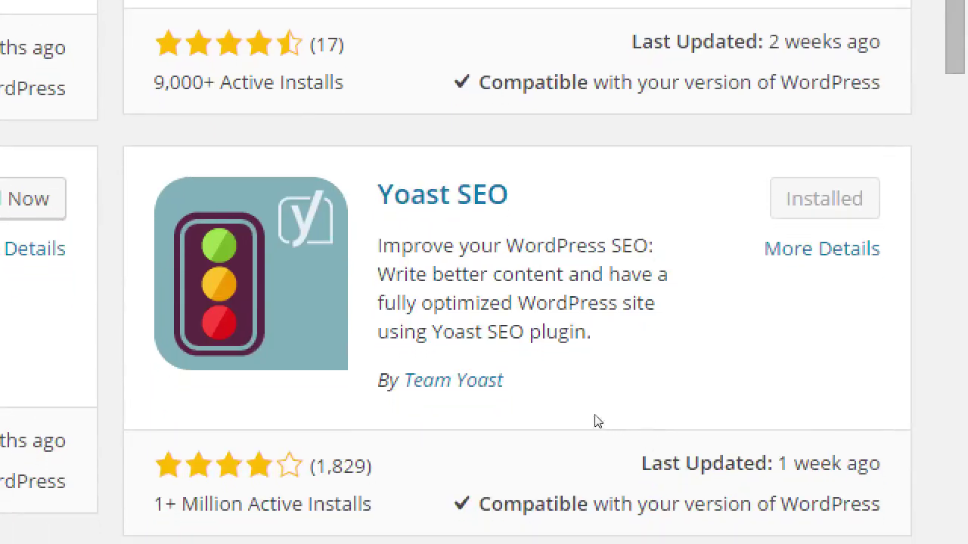
drag(562, 409, 613, 412)
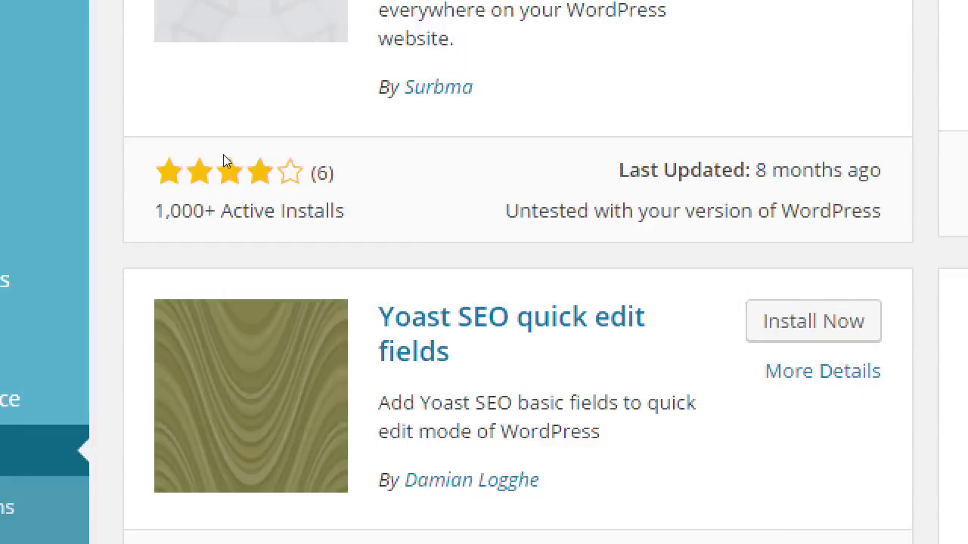
scroll(42, 27, up, 3)
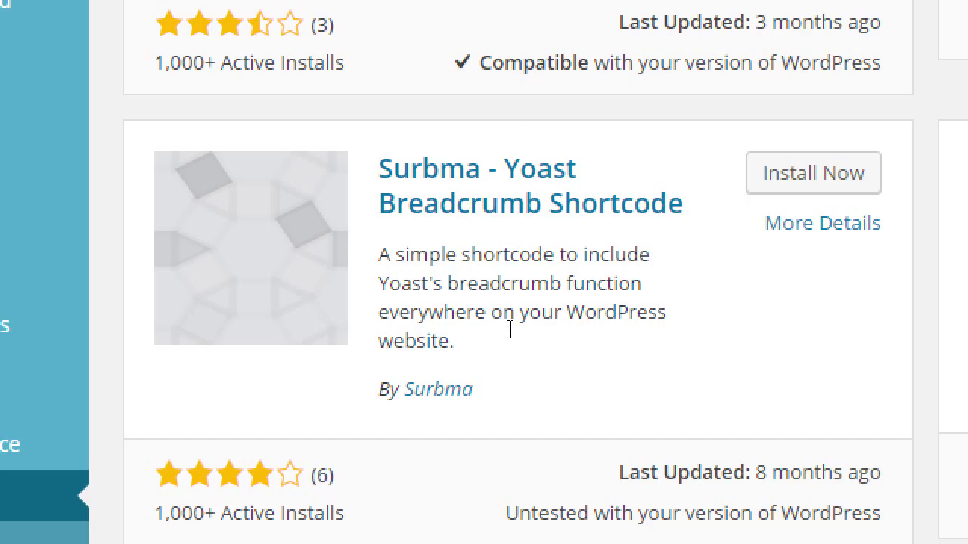
scroll(510, 330, up, 3)
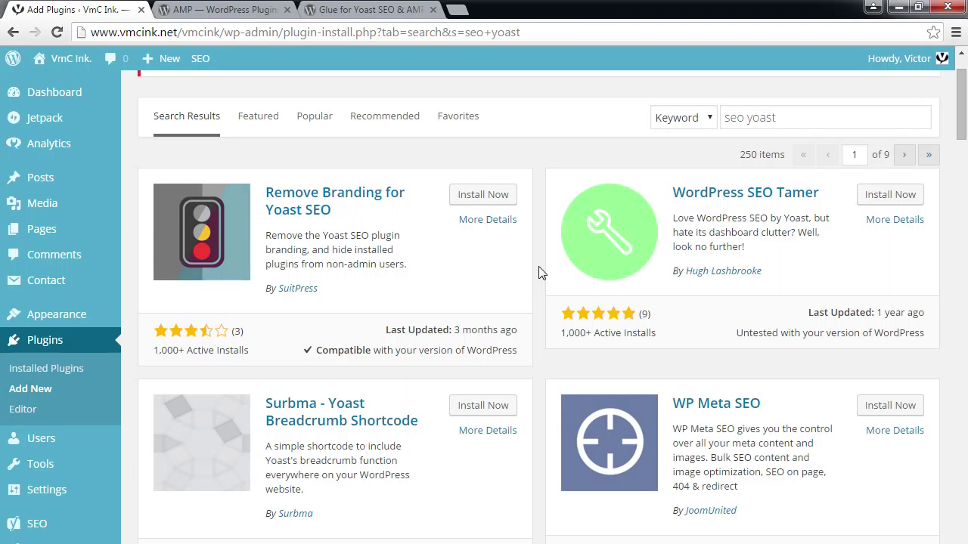
Open the website of SO Hide SEO Bloat's author, SO WP, look through its free plugins, and return to the search results.
scroll(574, 269, down, 2)
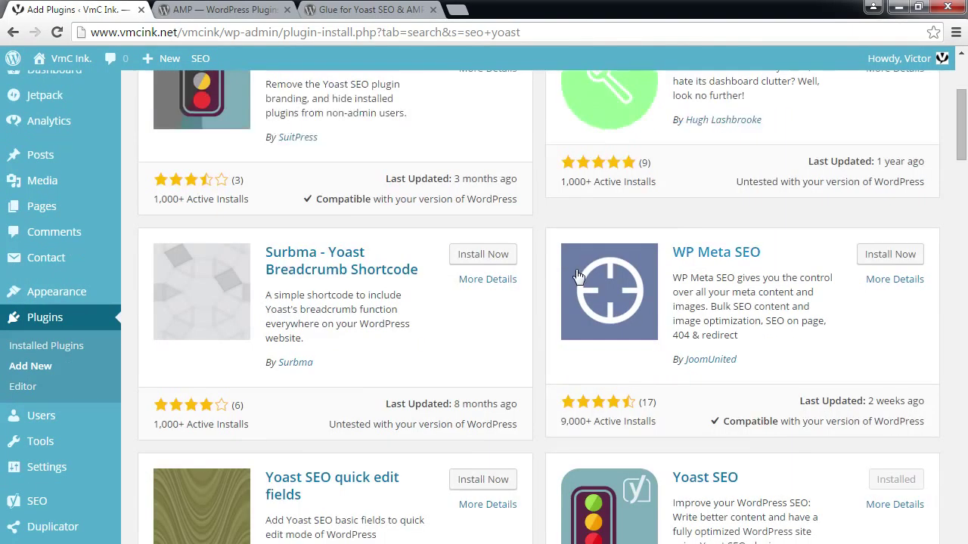
scroll(539, 289, down, 1)
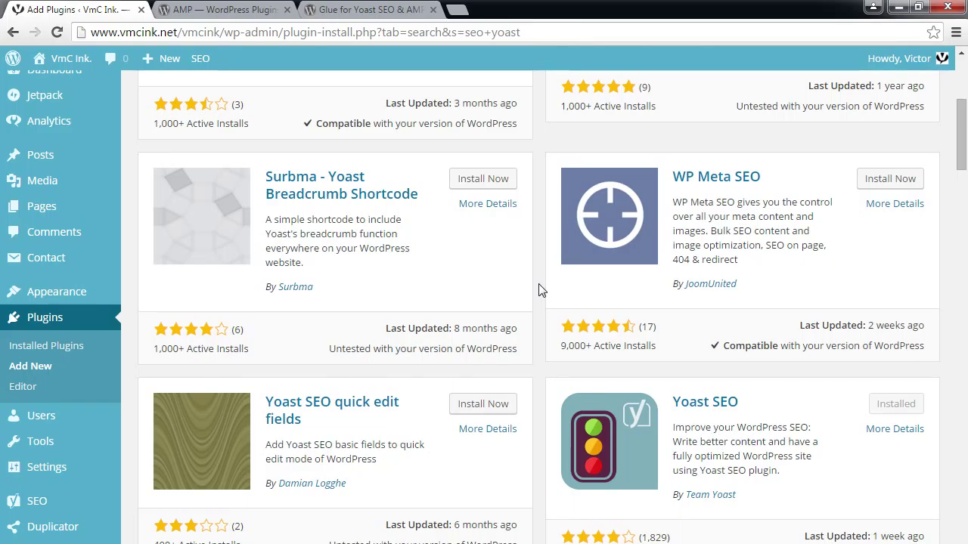
scroll(531, 292, down, 3)
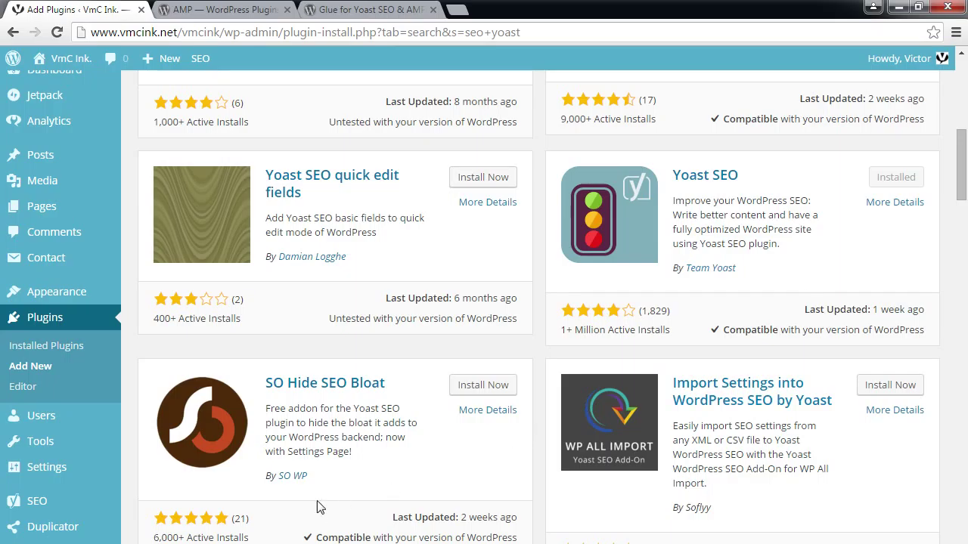
click(298, 478)
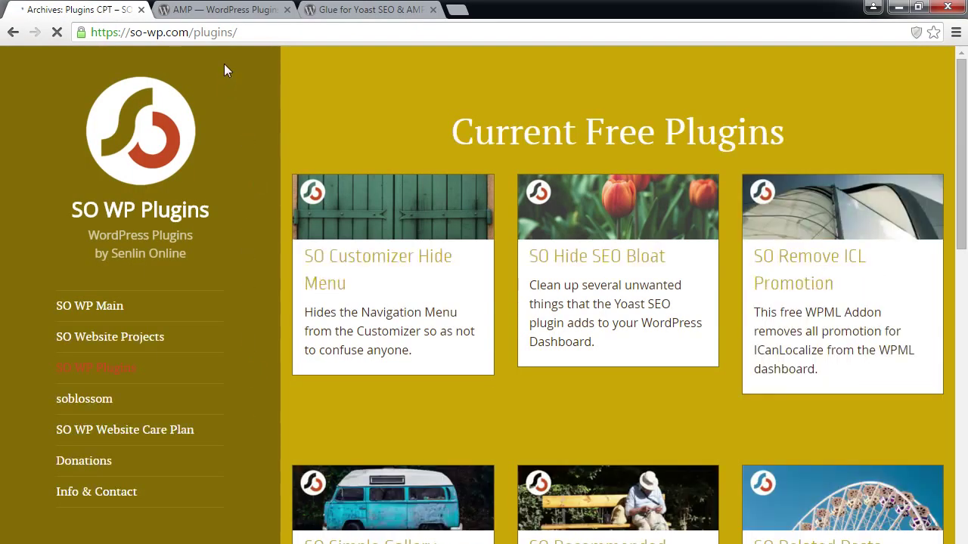
scroll(229, 118, down, 7)
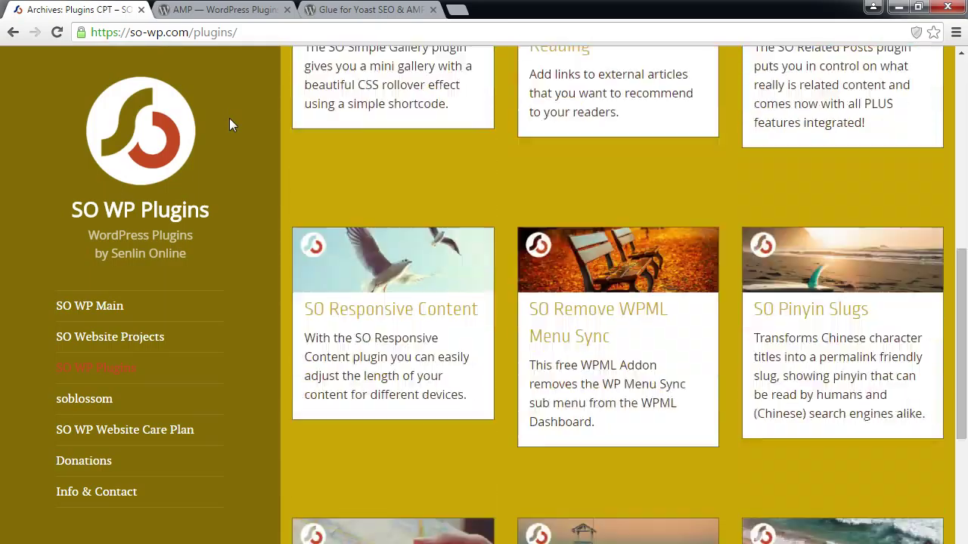
scroll(675, 219, down, 1)
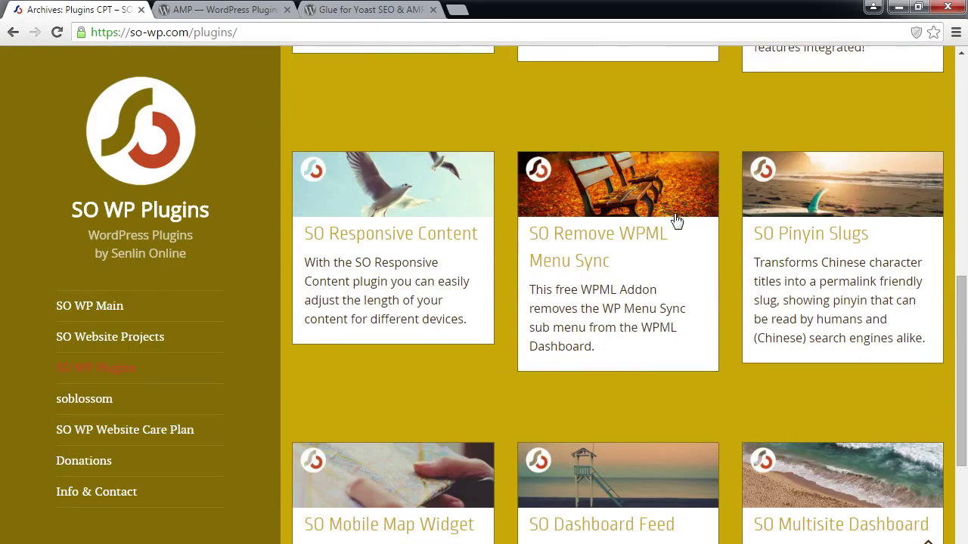
scroll(675, 218, down, 3)
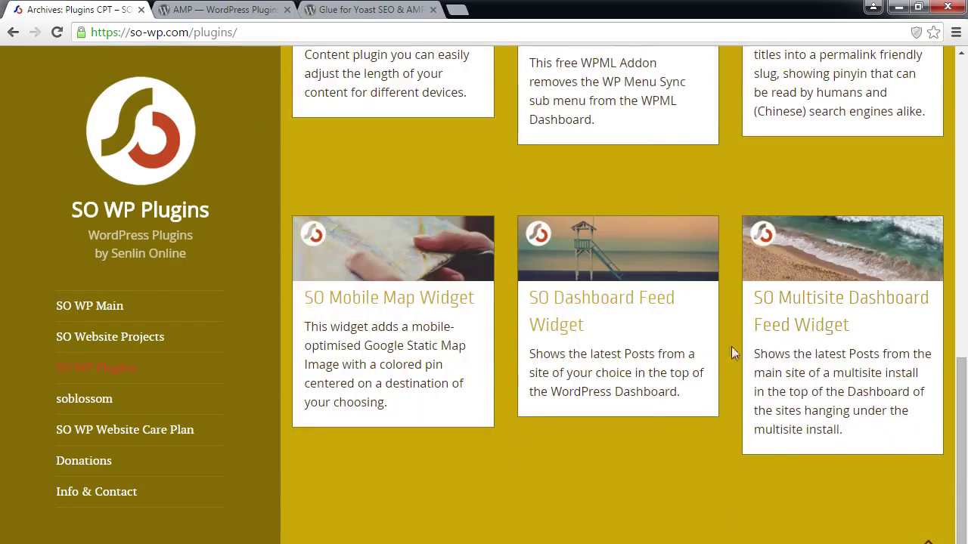
click(21, 32)
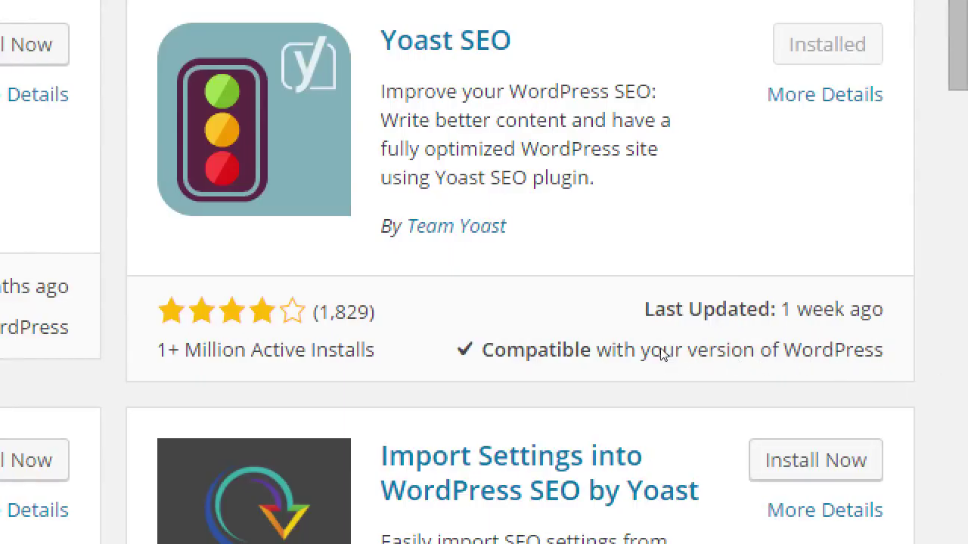
Check the last update and the WordPress version compatibility listed for the Yoast SEO plugin.
double_click(648, 308)
drag(782, 309, 850, 309)
drag(663, 350, 744, 350)
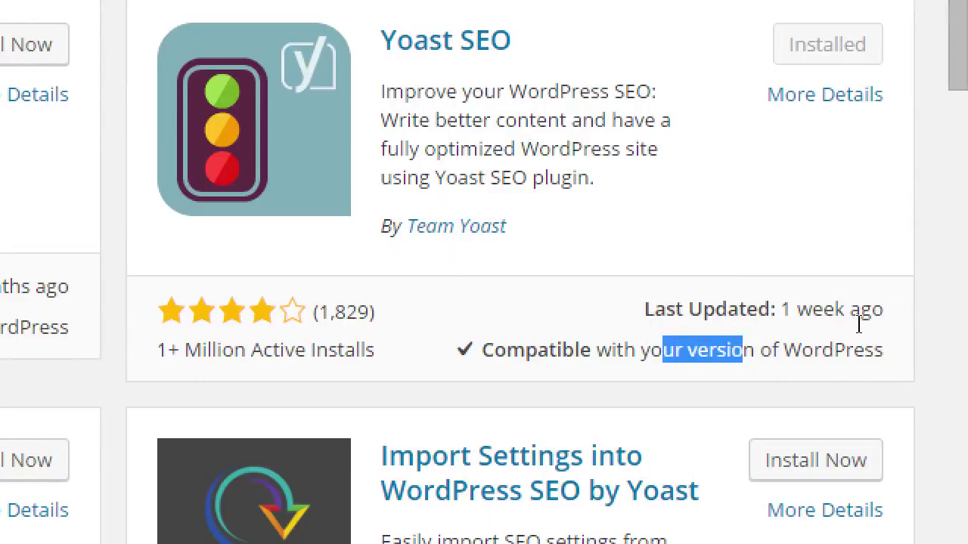
click(881, 290)
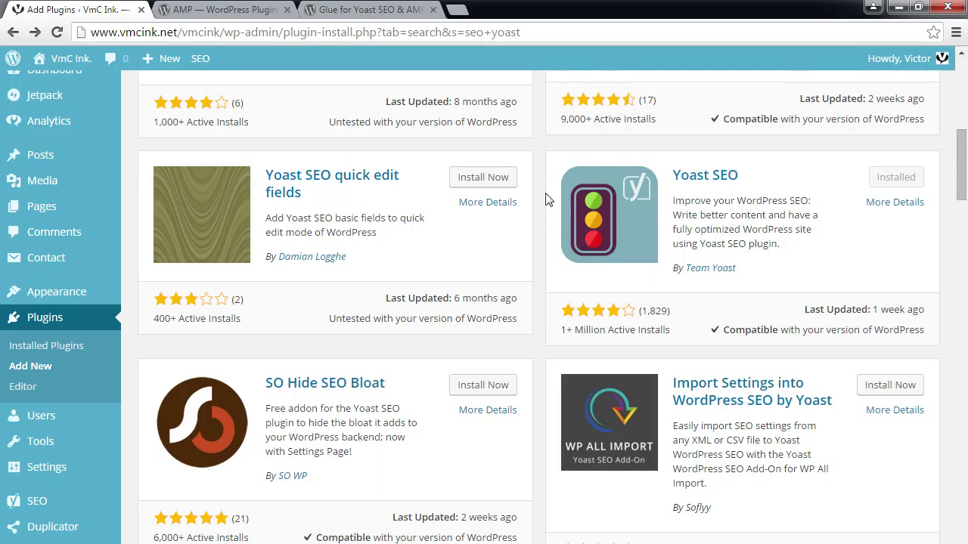
Look through the remaining "seo yoast" results, then compare the first entries with Yoast SEO again.
scroll(549, 199, down, 2)
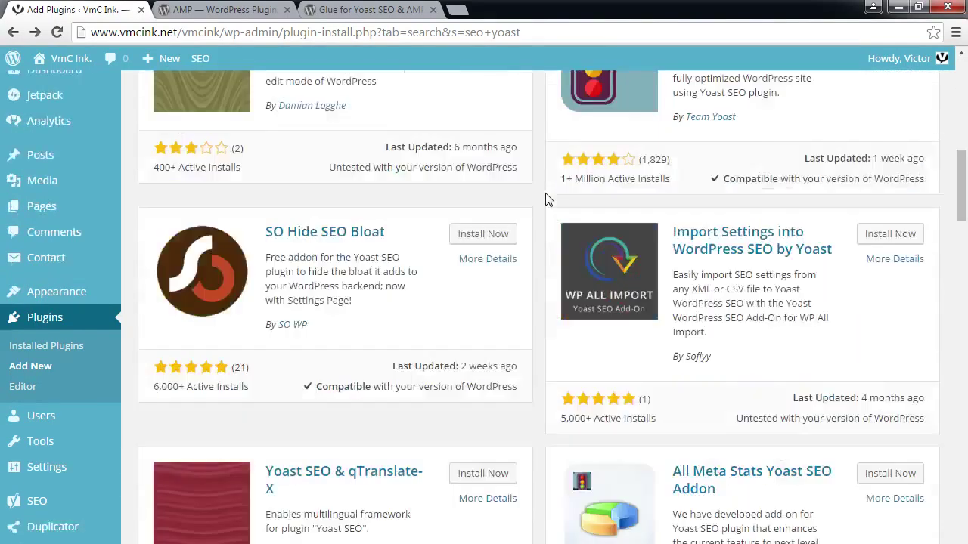
scroll(549, 200, down, 7)
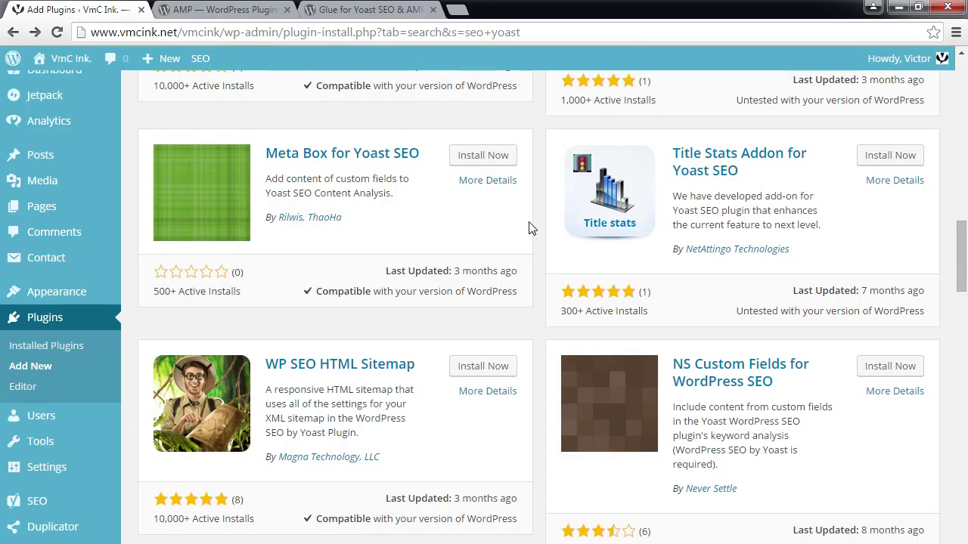
scroll(590, 310, up, 9)
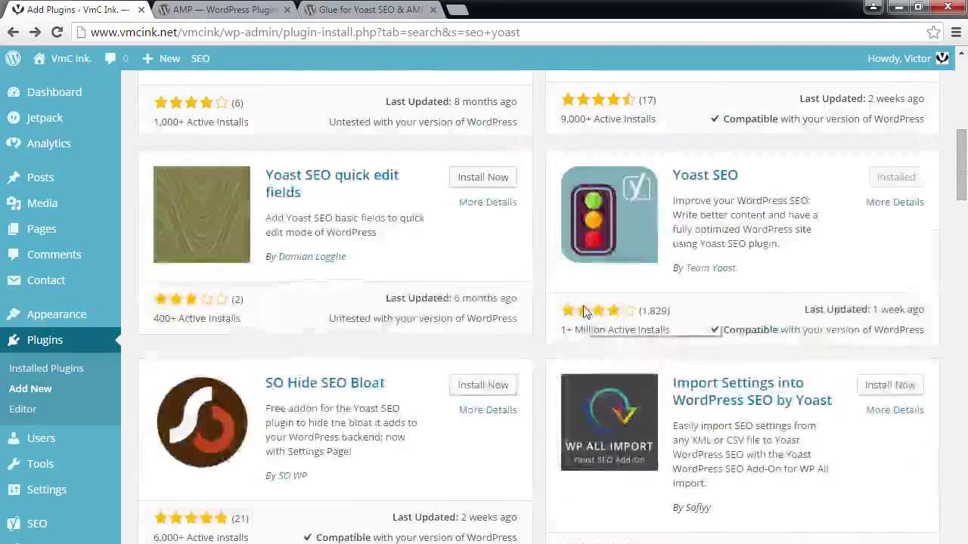
scroll(585, 311, up, 7)
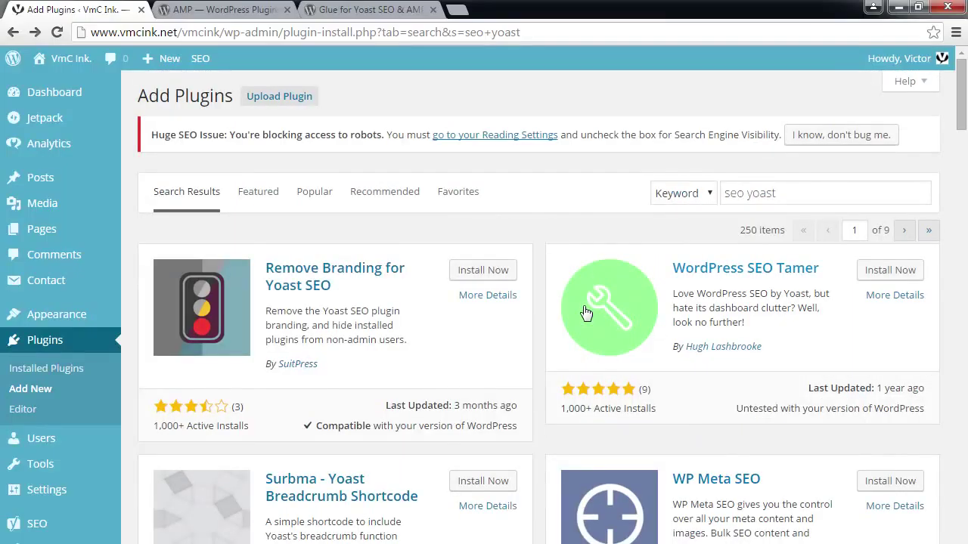
scroll(585, 310, down, 5)
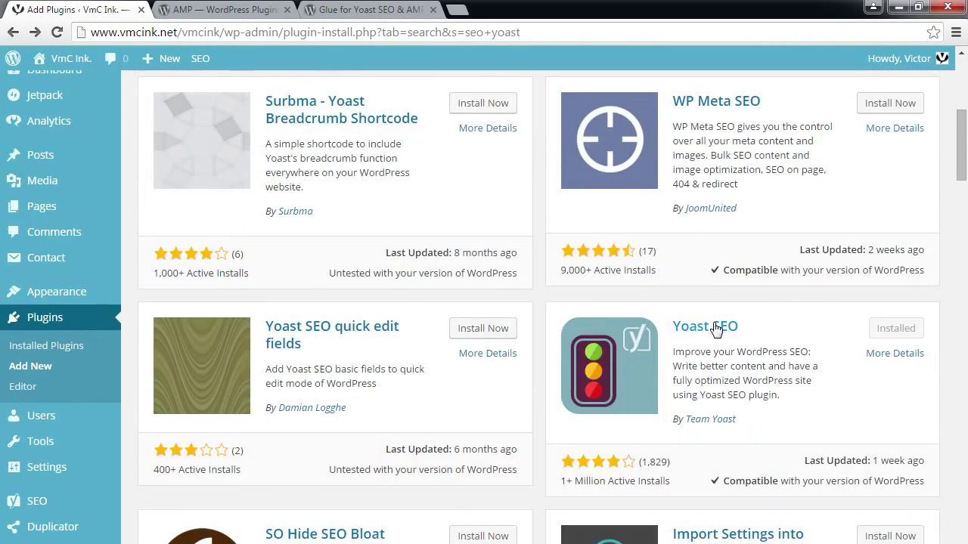
scroll(716, 327, up, 5)
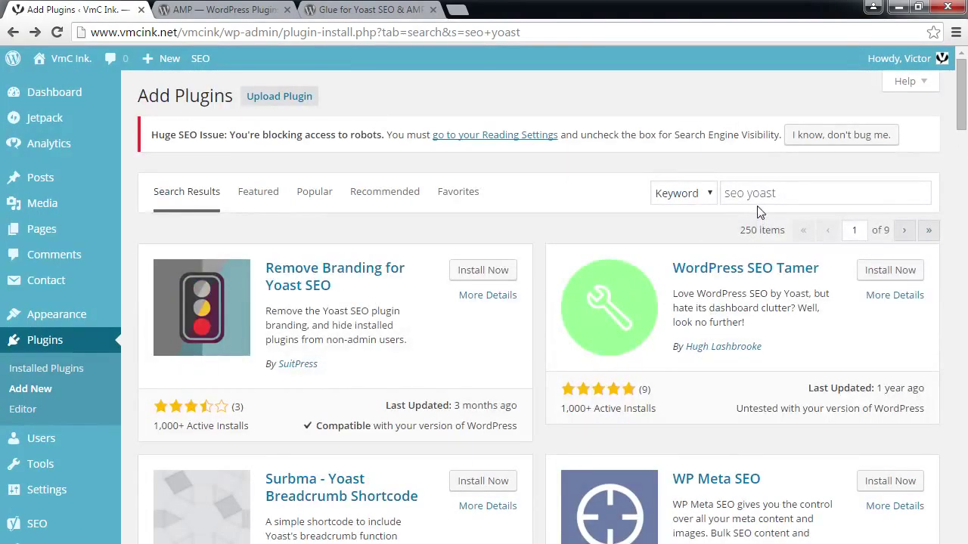
Search the plugin directory for "yoast google analytics" and locate Google Analytics by Yoast among the results.
click(773, 196)
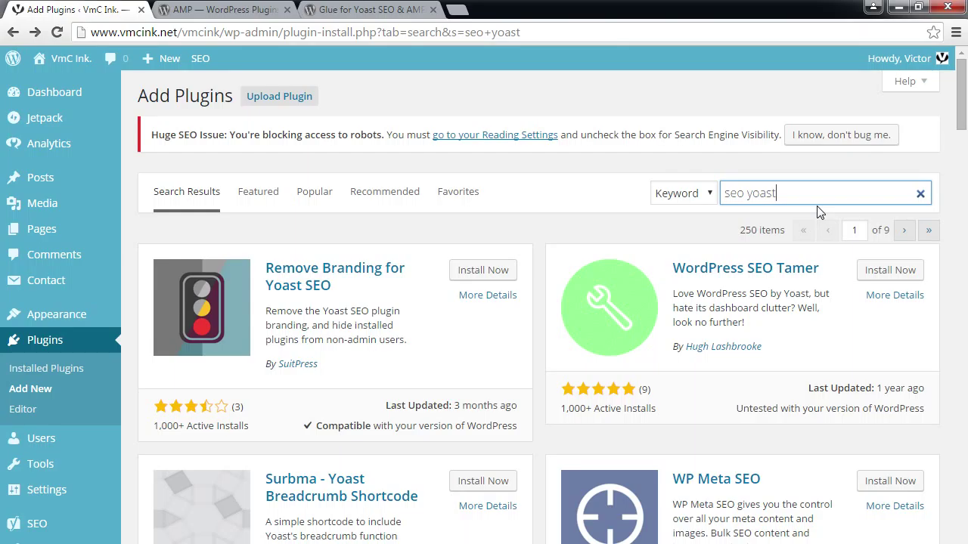
key(BackSpace)
key(BackSpace)
key(BackSpace)
key(BackSpace)
key(BackSpace)
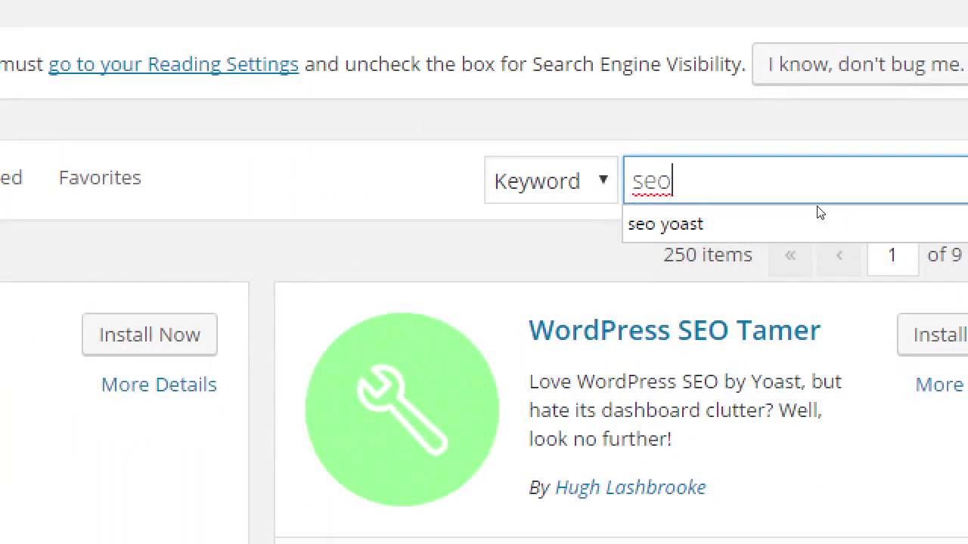
key(BackSpace)
key(BackSpace)
key(BackSpace)
key(BackSpace)
text(yoast )
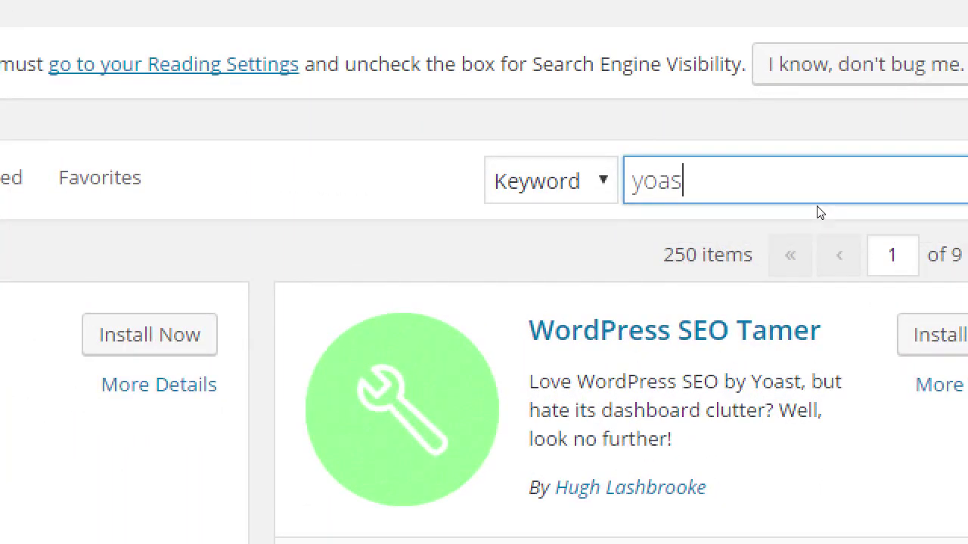
text(google analytics)
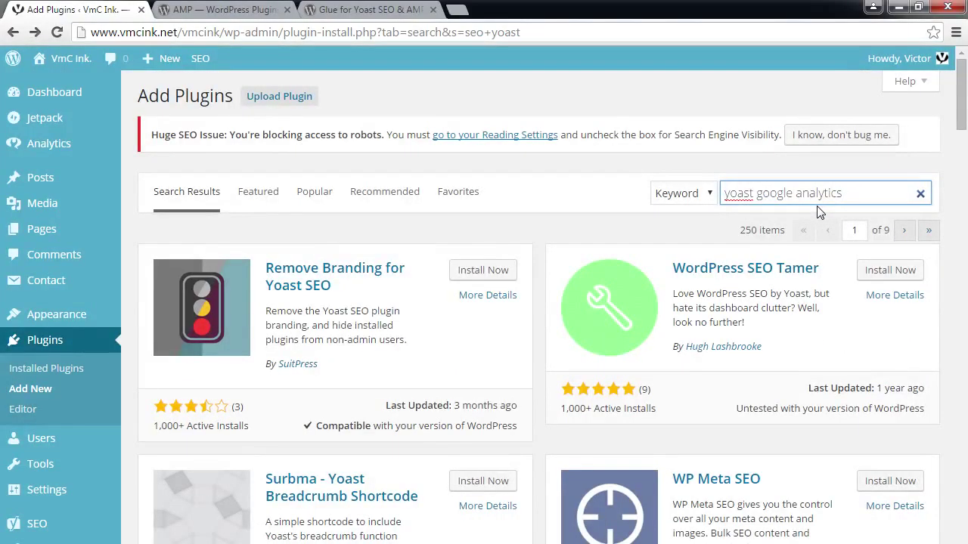
key(Return)
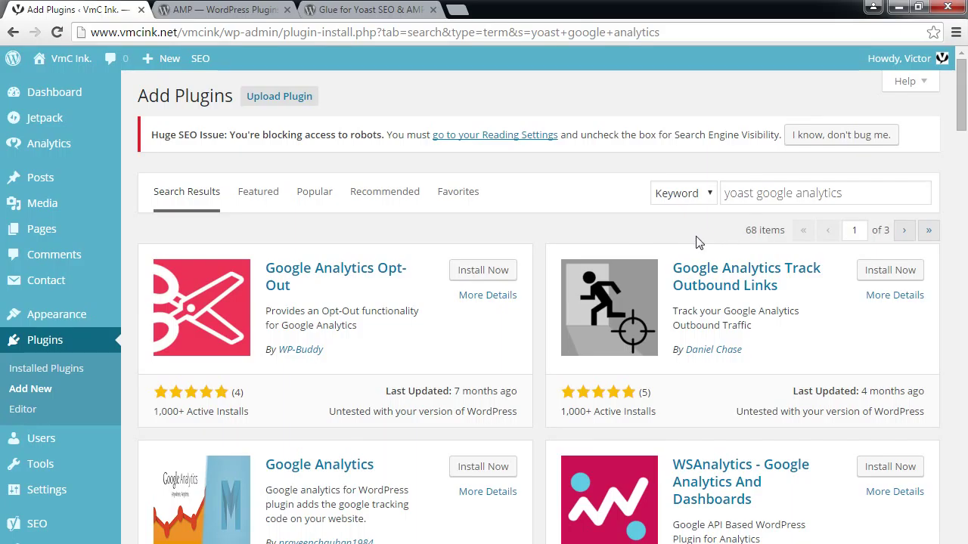
scroll(695, 242, down, 2)
scroll(678, 242, down, 10)
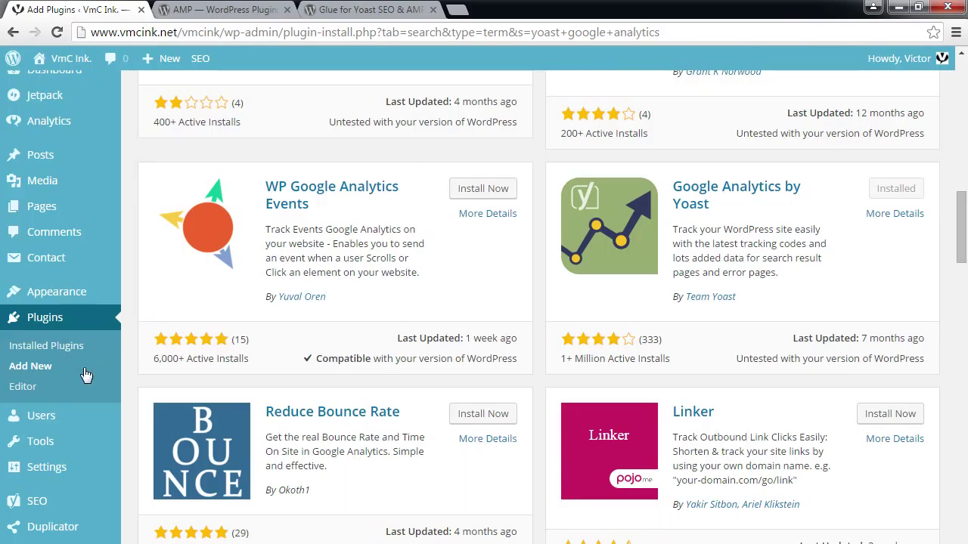
Examine the submenu entries that the installed Yoast SEO and Analytics plugins offer in the admin menu.
scroll(68, 393, down, 6)
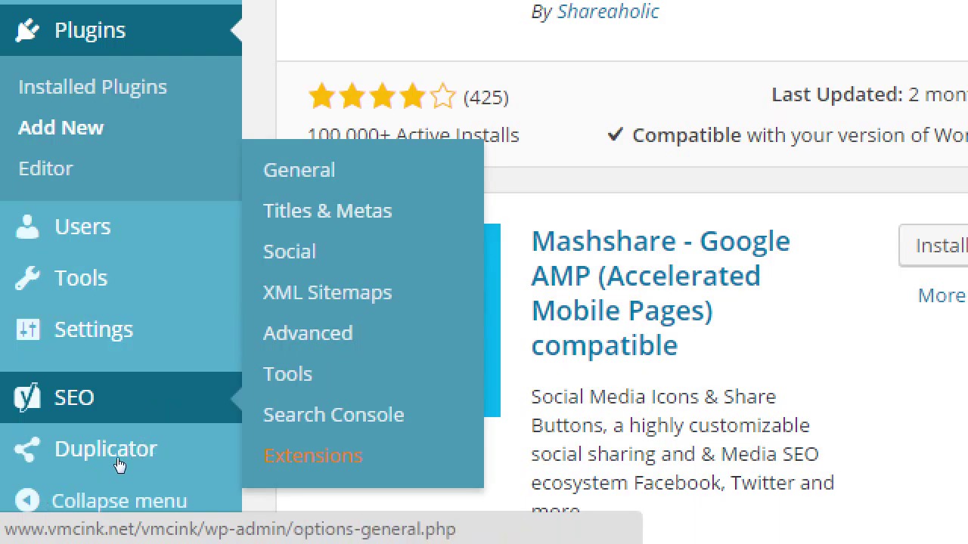
scroll(8, 211, up, 5)
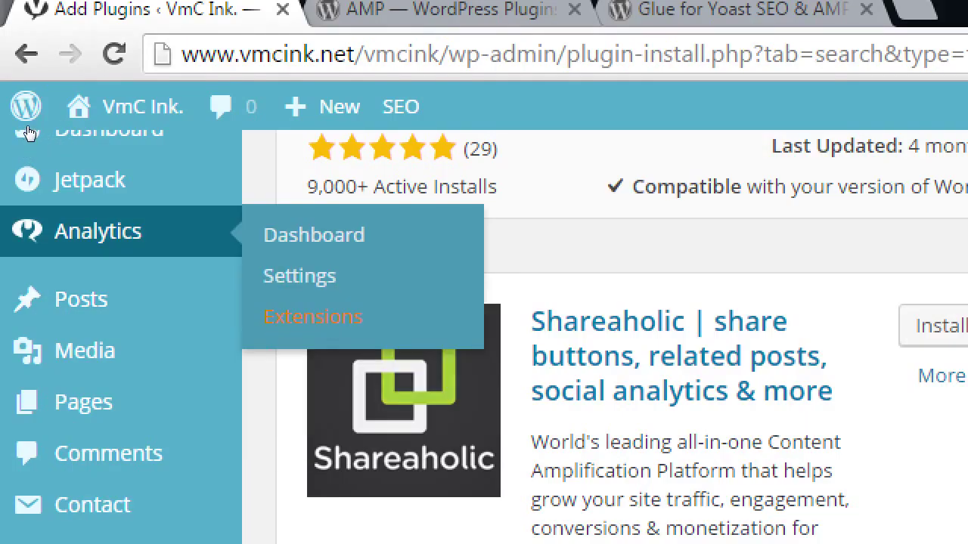
scroll(27, 340, down, 6)
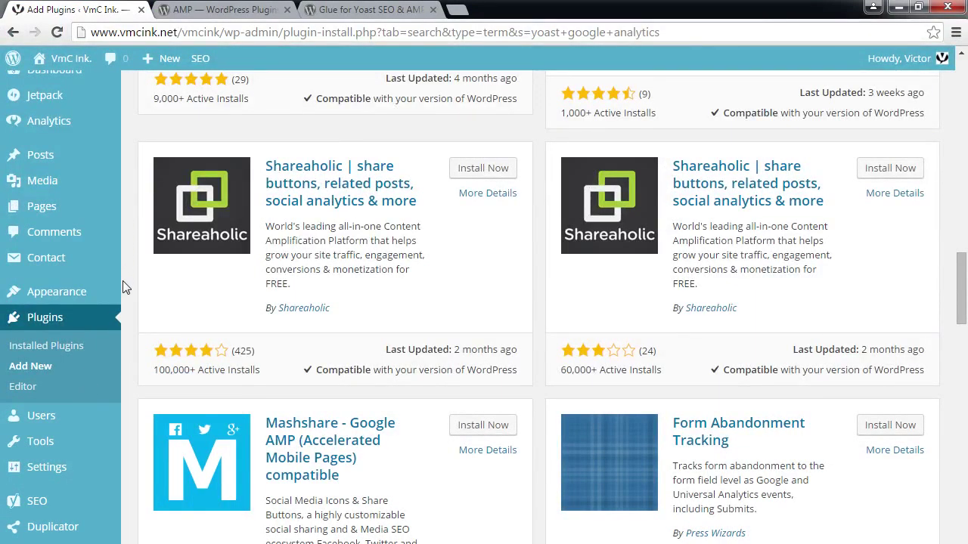
mouse_move(60, 514)
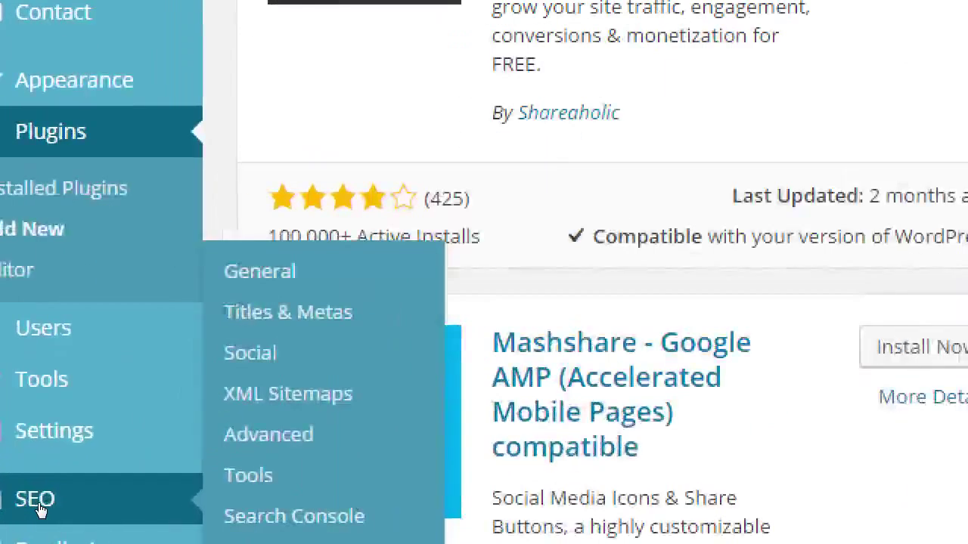
mouse_move(14, 515)
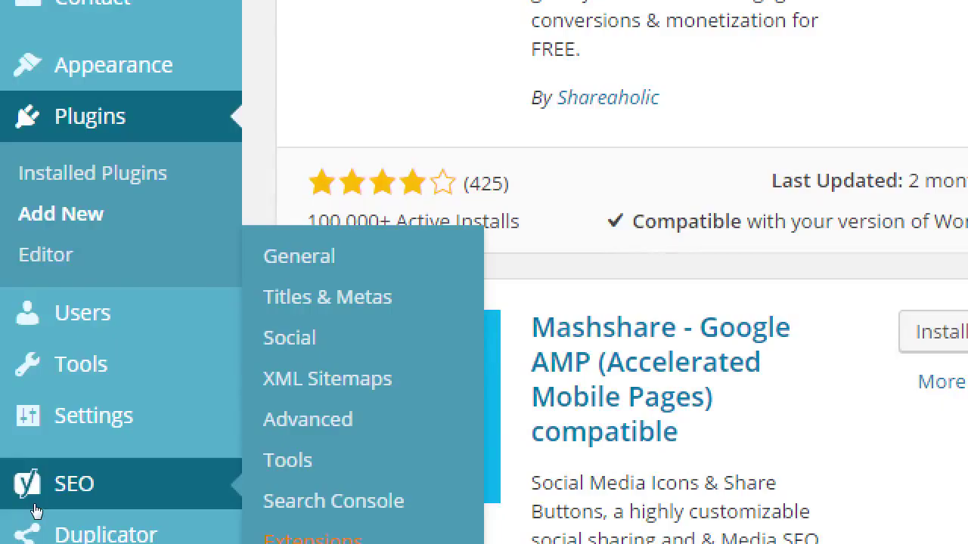
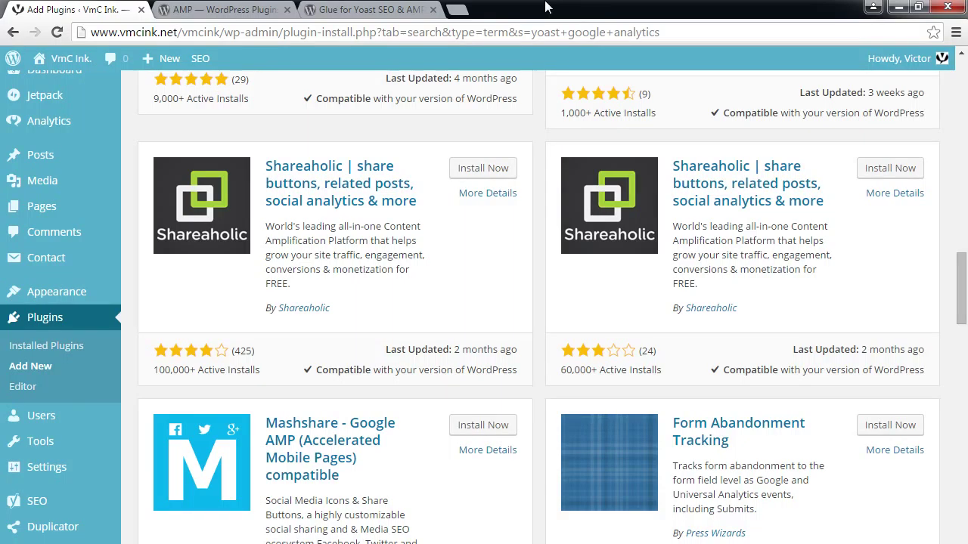
Open the Google Webmasters site at google.com/webmasters in a new browser tab.
key(ctrl+t)
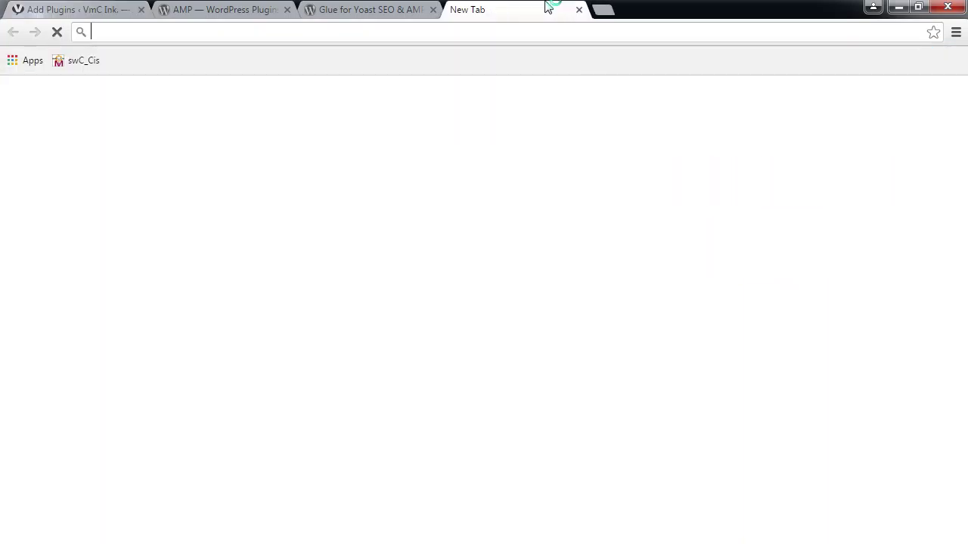
text(google.com/we)
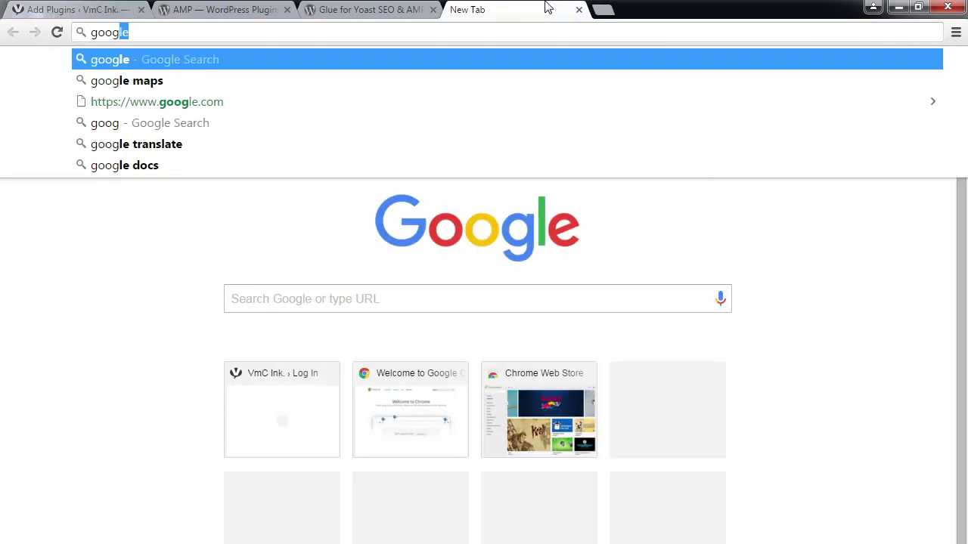
text(bmasters)
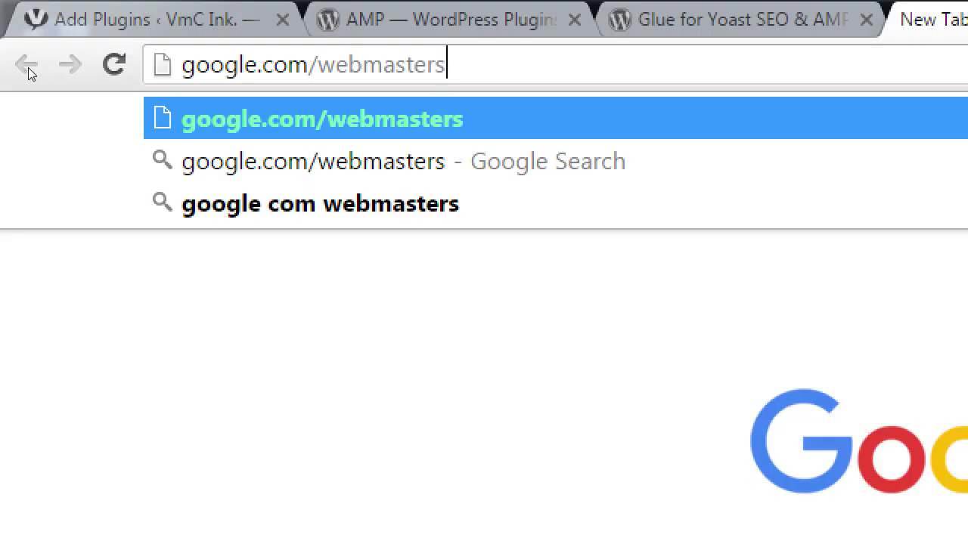
key(Return)
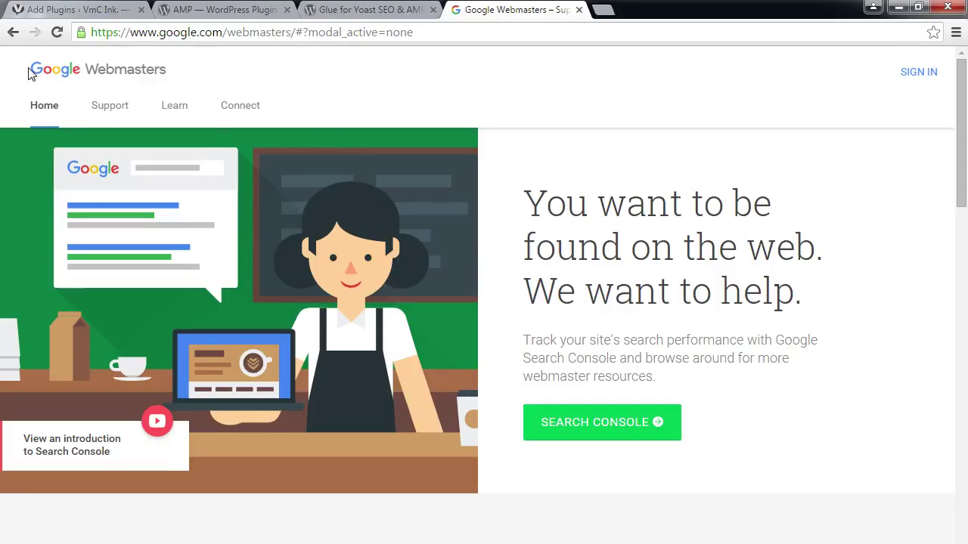
Look through the Google Webmasters home page from the Search Console introduction down to the footer resources.
scroll(254, 189, down, 4)
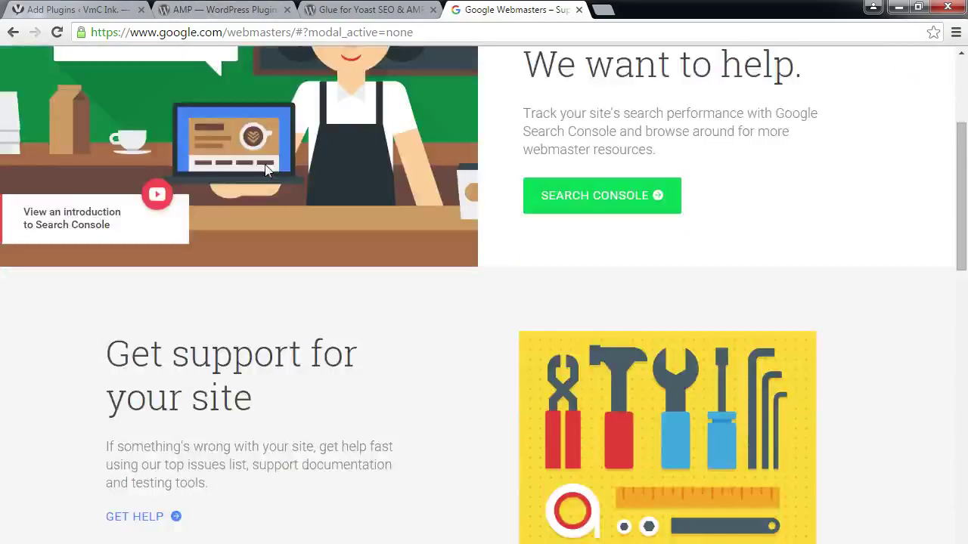
scroll(261, 218, down, 1)
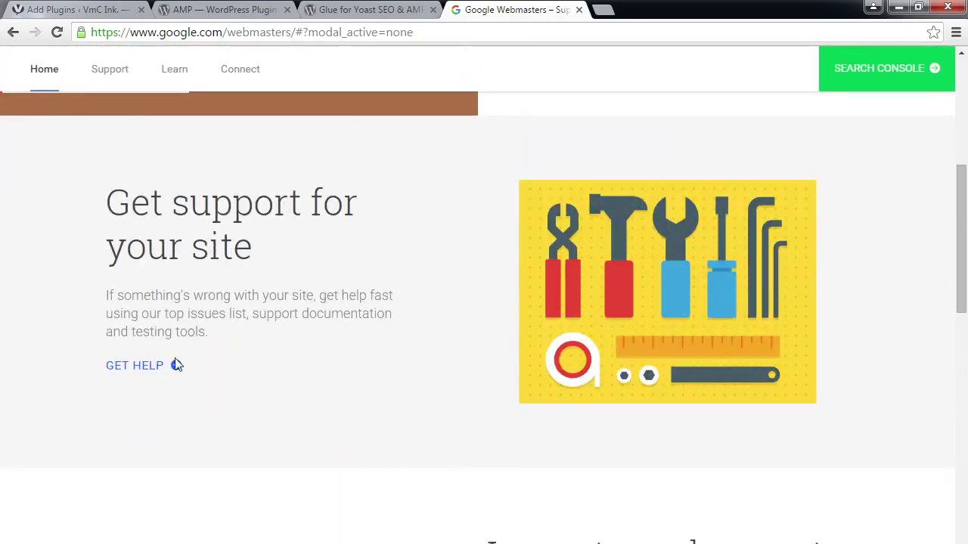
scroll(386, 342, down, 3)
scroll(385, 342, down, 9)
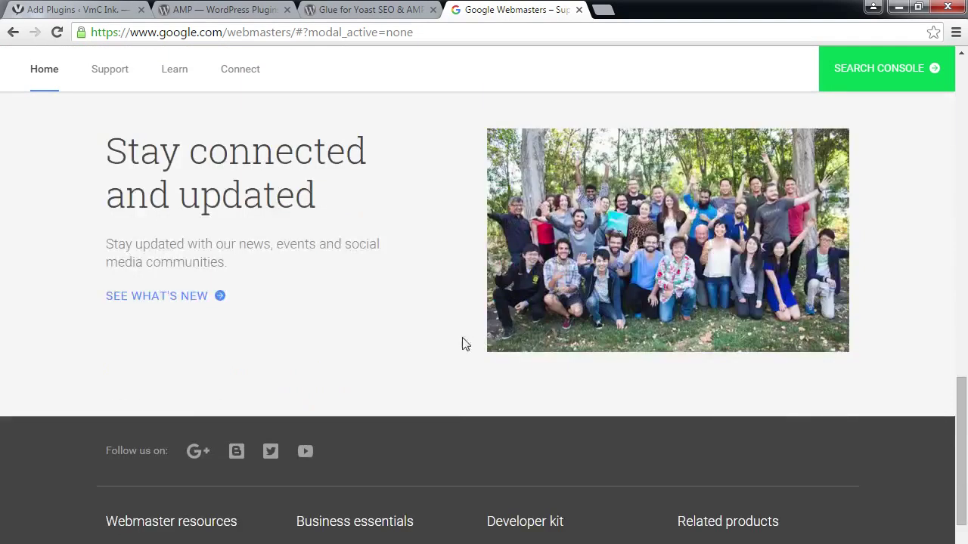
Open the Search Console sign-in page from the Google Webmasters home page, view the account creation form and return to signing in.
scroll(454, 341, up, 18)
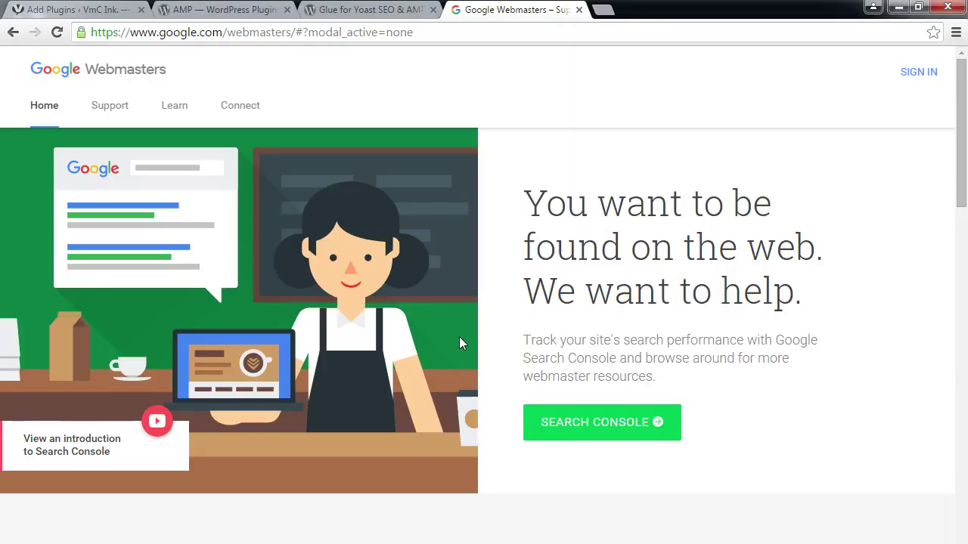
click(912, 73)
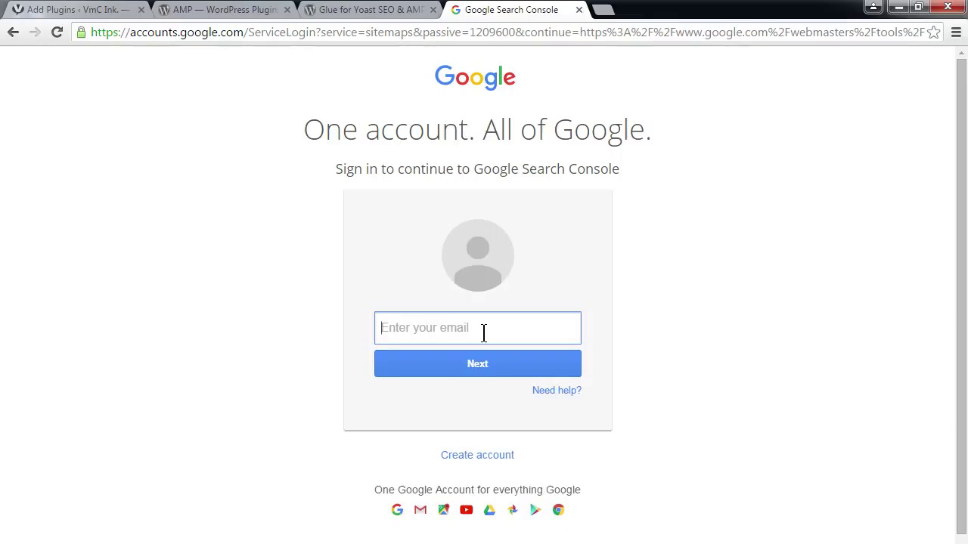
click(460, 459)
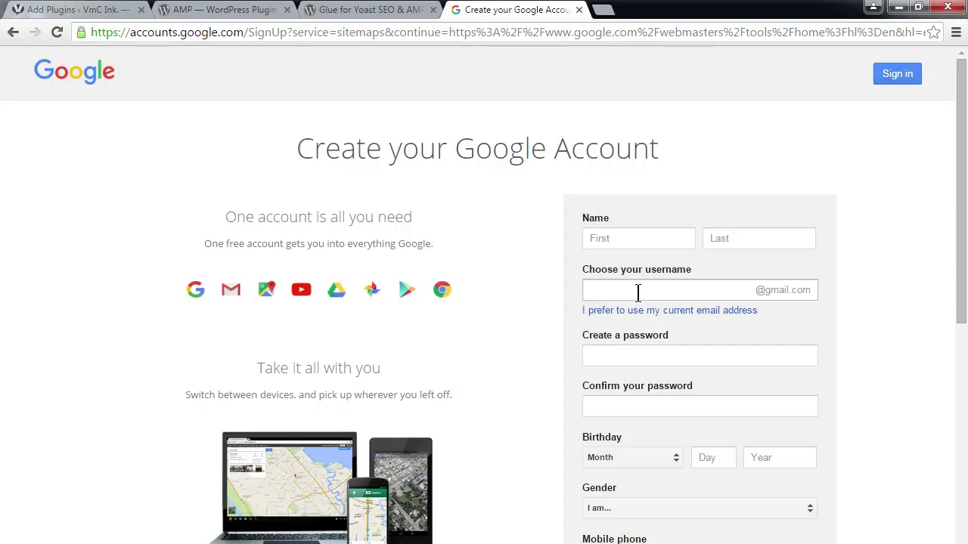
click(14, 34)
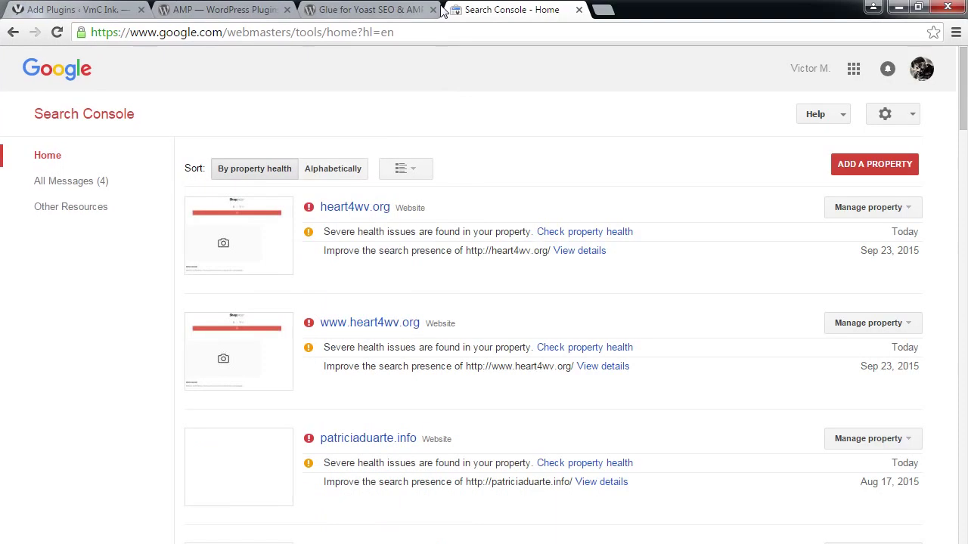
Sort the Search Console properties alphabetically and look through the whole list of sites.
click(346, 167)
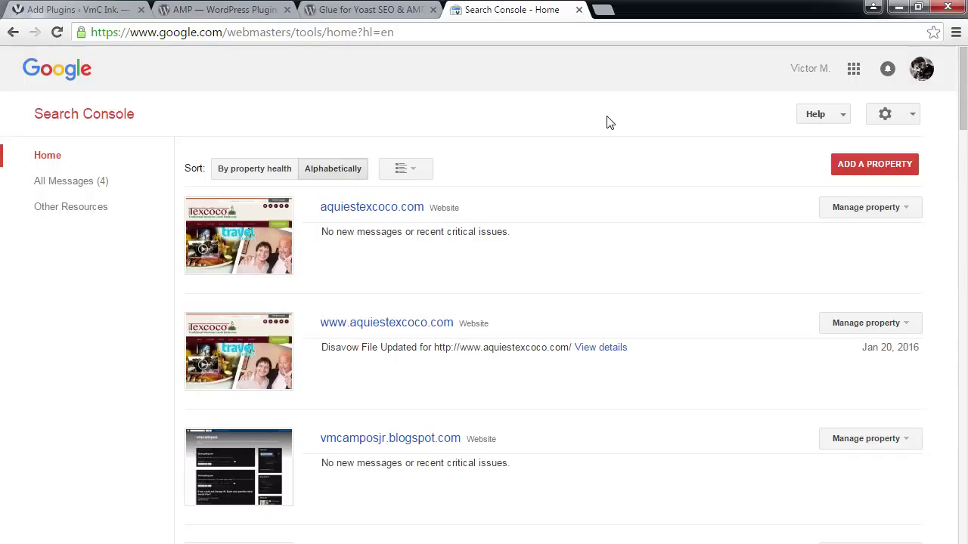
scroll(579, 209, down, 20)
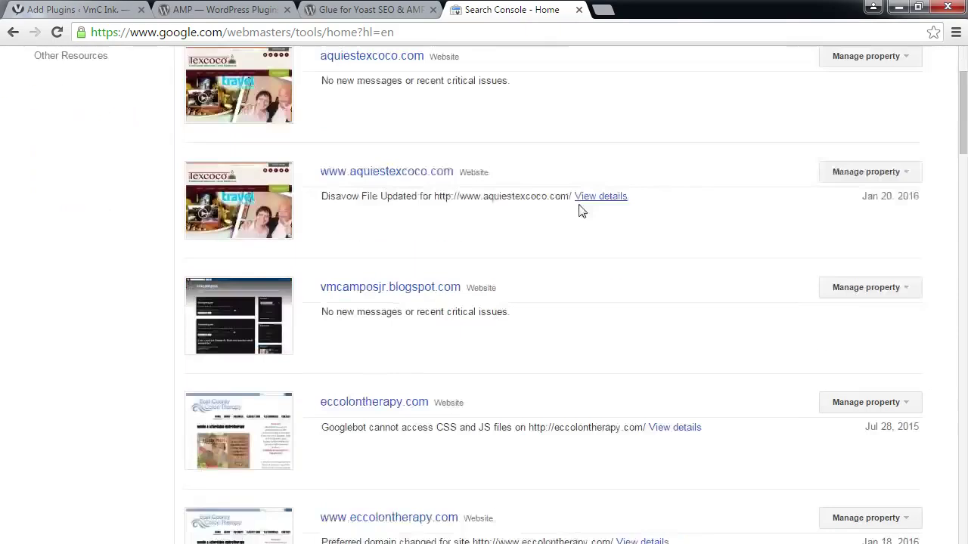
scroll(539, 424, down, 3)
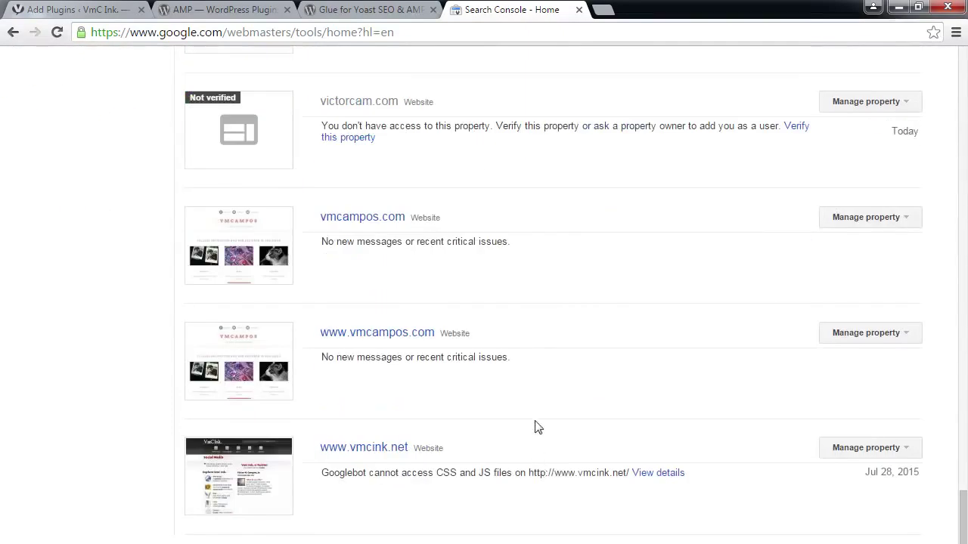
scroll(559, 465, up, 15)
scroll(569, 453, up, 15)
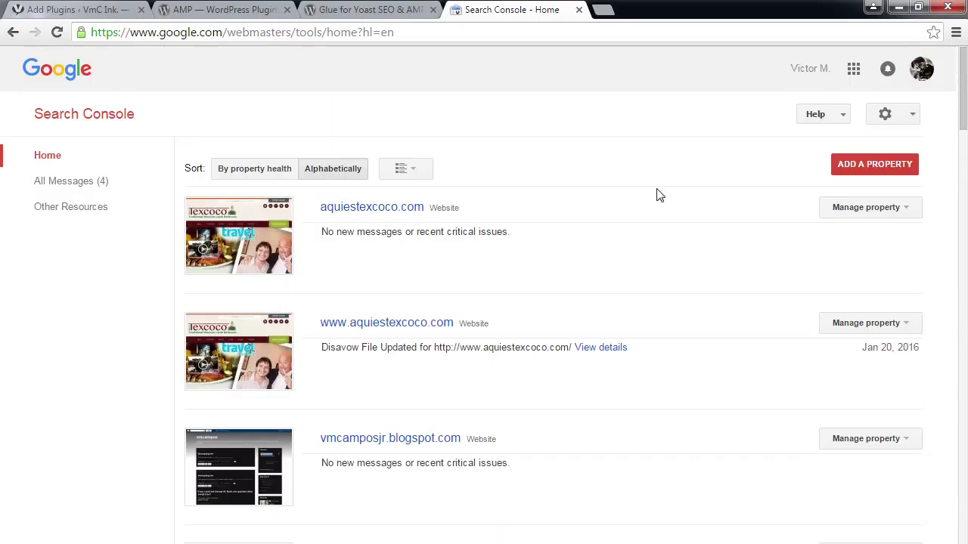
click(883, 174)
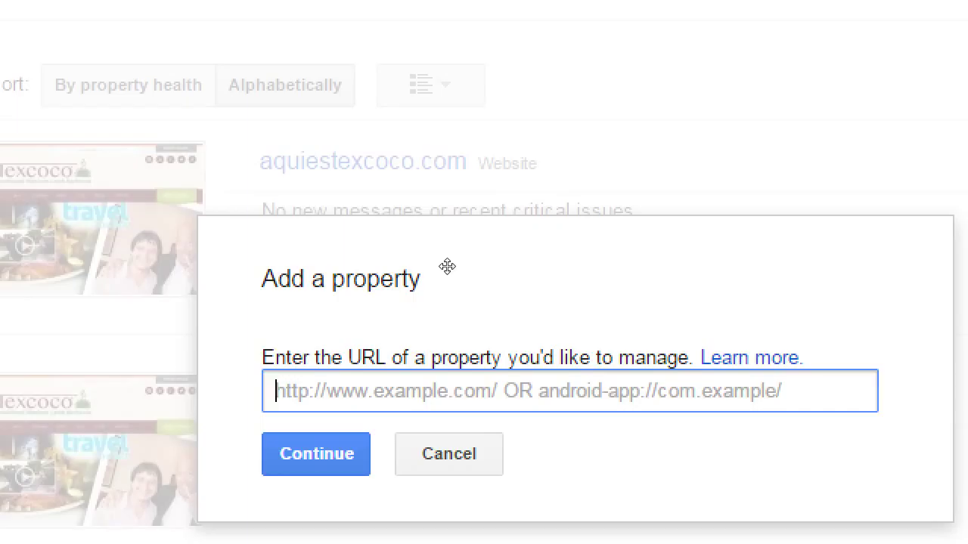
key(Escape)
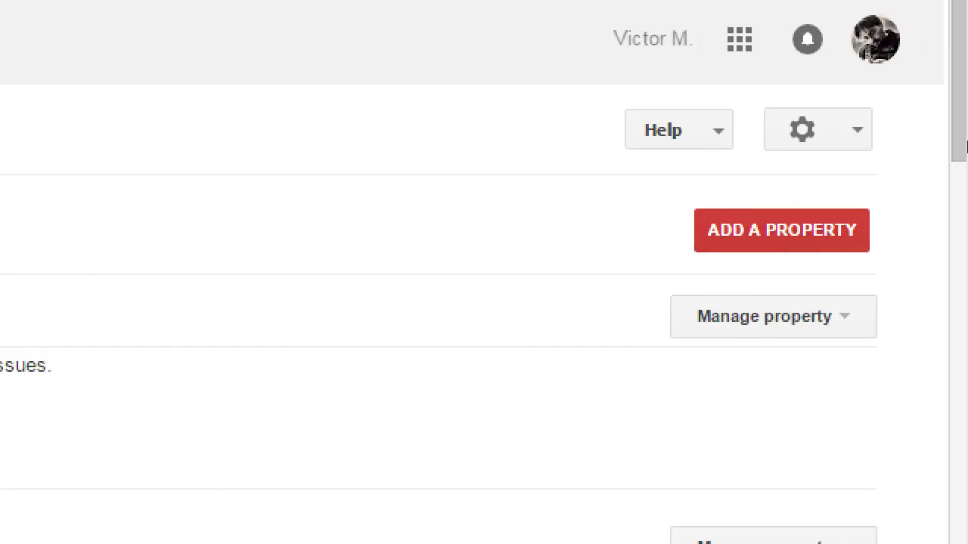
click(780, 229)
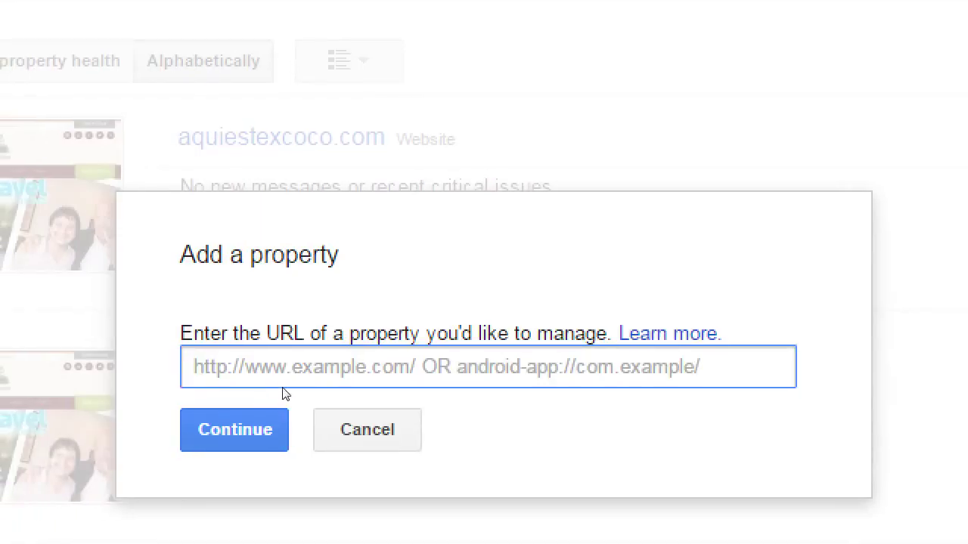
text(https)
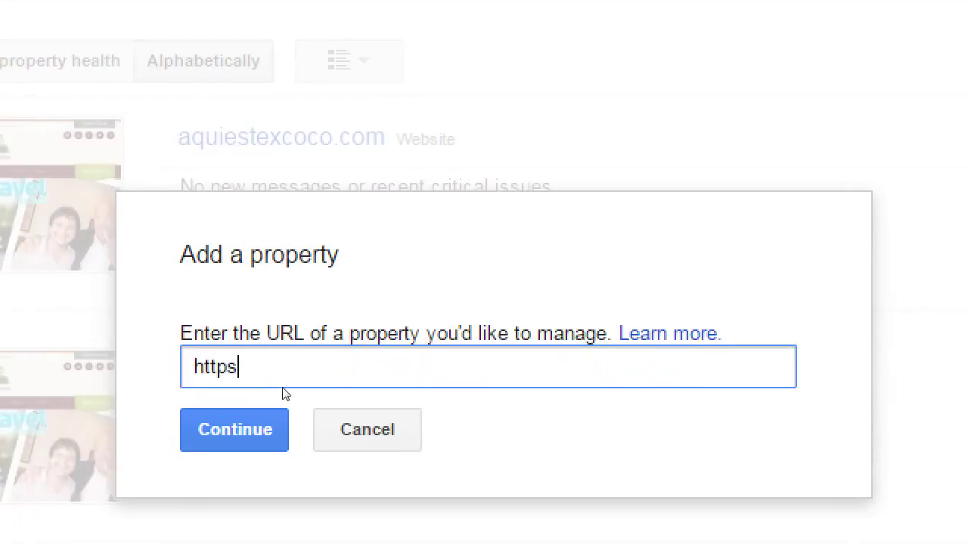
text(://victor.com)
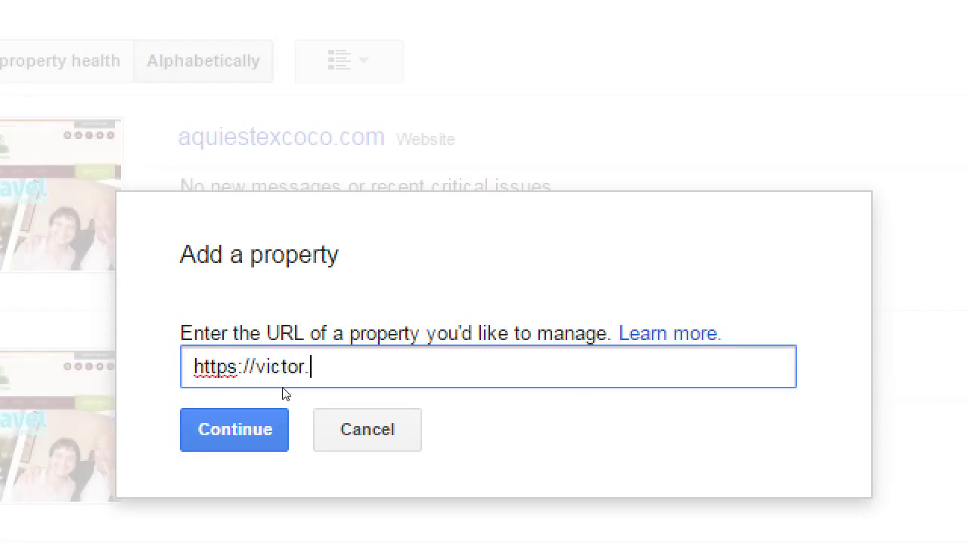
Highlight the "s" of "https" in the property URL and append the note "SSL Cert" after the address.
key(Left)
key(Left)
key(Left)
key(Left)
key(Left)
key(Left)
key(Left)
key(Left)
key(Left)
key(Left)
key(Left)
key(Left)
key(shift+Left)
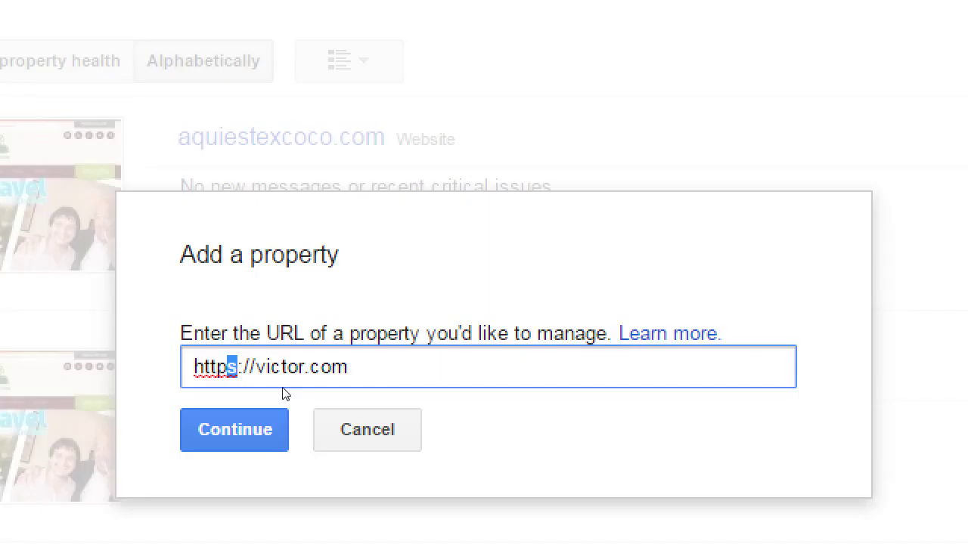
key(End)
text(SSL Cert)
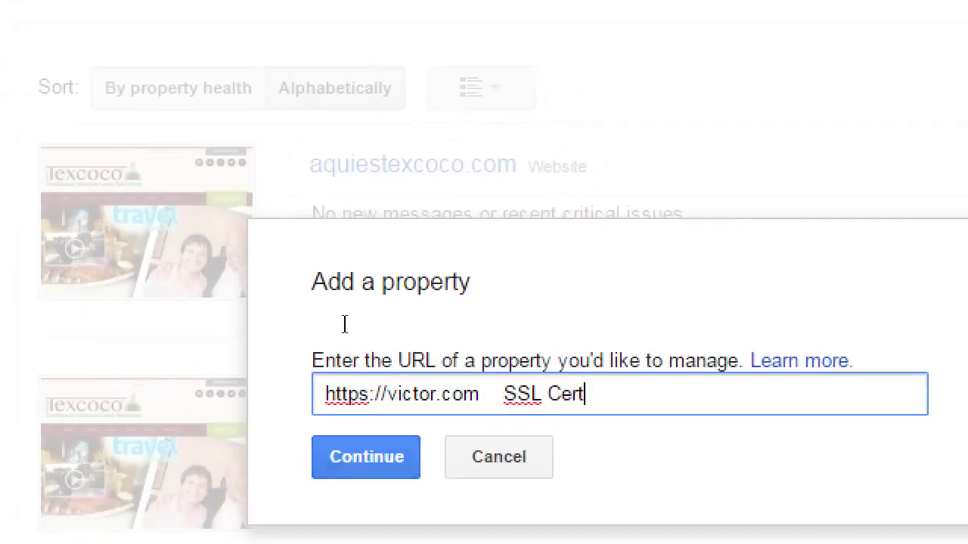
key(Home)
key(Right)
key(Right)
key(Right)
key(Right)
key(shift+Right)
key(BackSpace)
key(End)
key(ctrl+shift+Left)
key(ctrl+shift+Left)
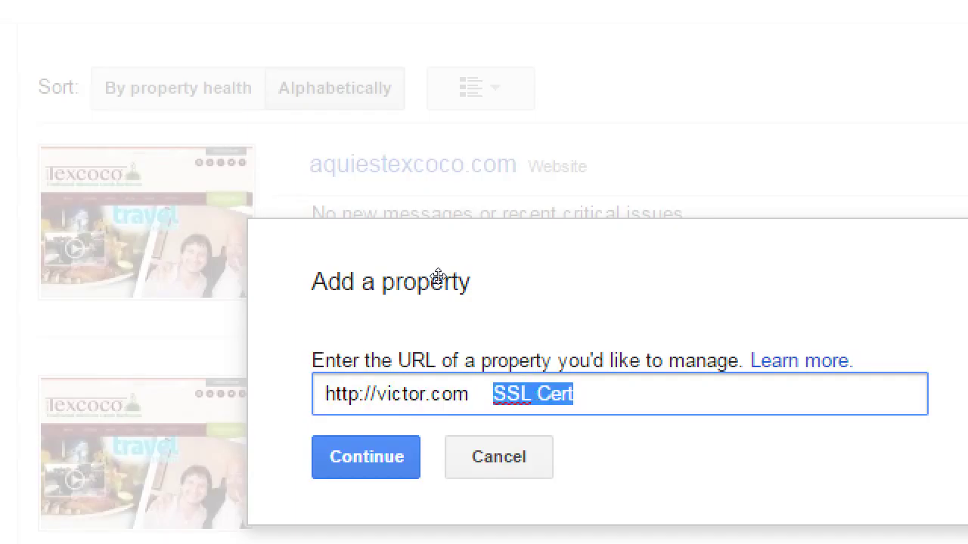
key(BackSpace)
key(BackSpace)
key(BackSpace)
key(BackSpace)
key(BackSpace)
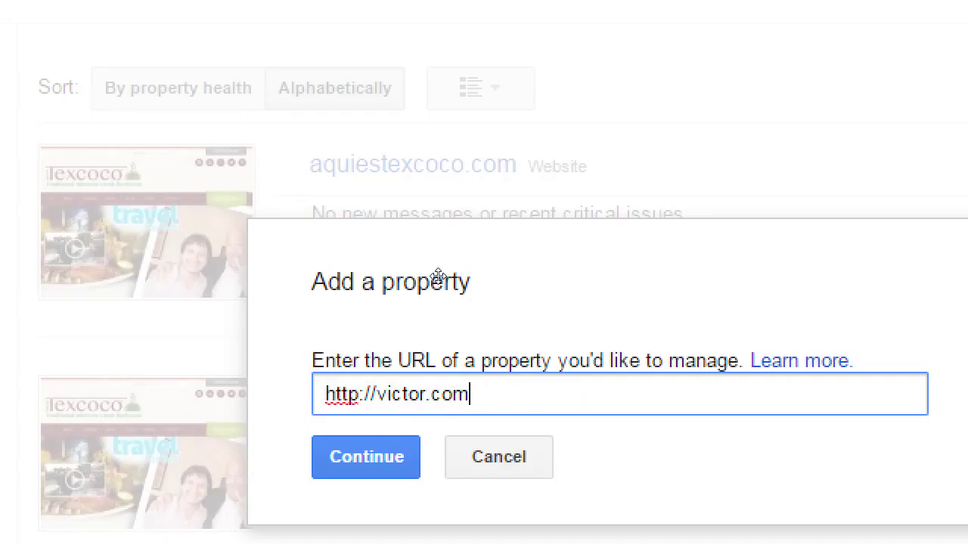
key(Left)
key(Left)
key(Left)
key(Left)
key(Left)
key(Left)
key(Left)
key(Right)
key(Right)
text(ceee)
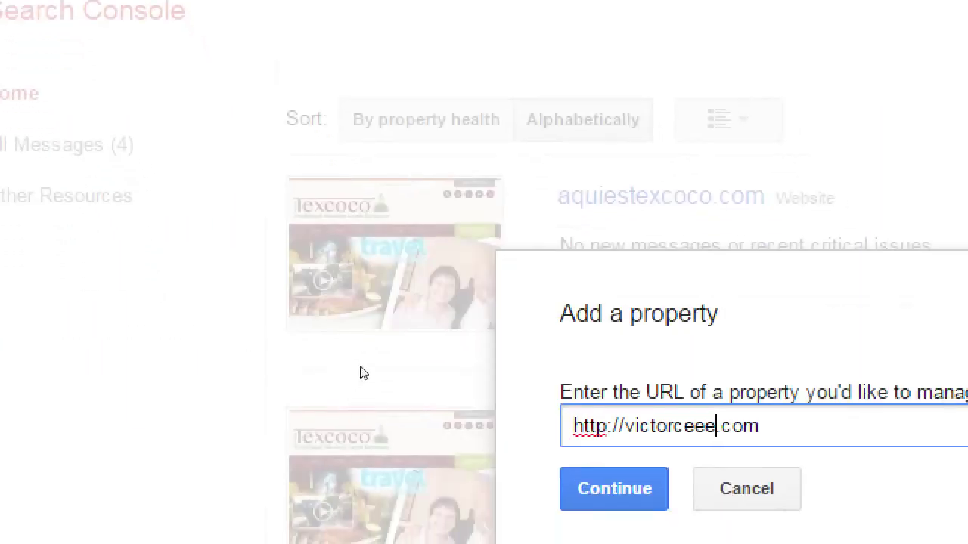
key(ctrl+Left)
key(ctrl+Left)
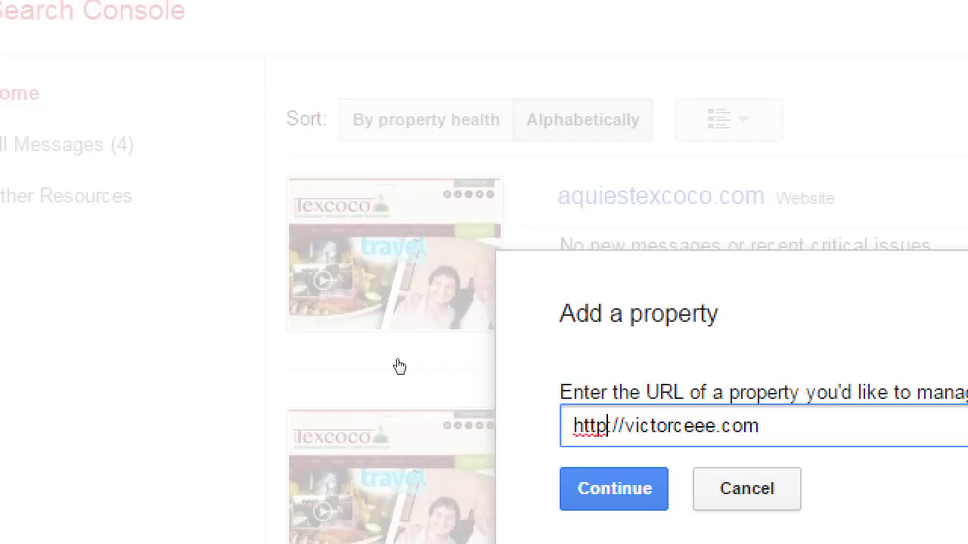
key(Tab)
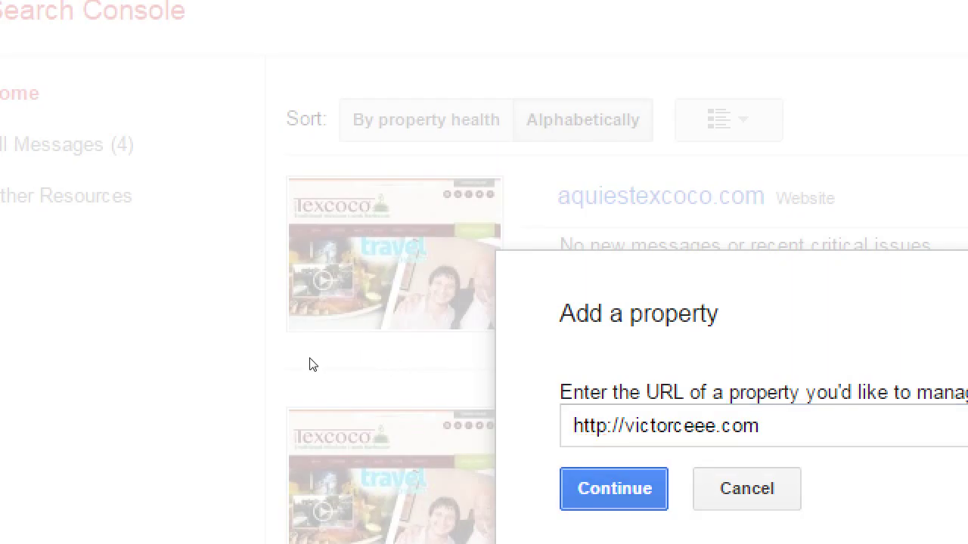
key(Return)
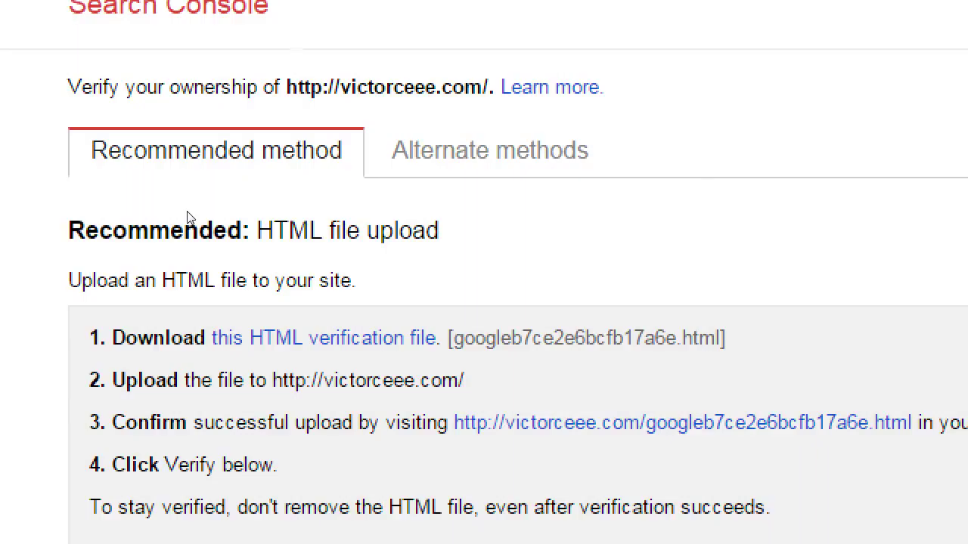
Examine the recommended HTML file upload method and bring up the alternate verification methods.
drag(274, 231, 393, 230)
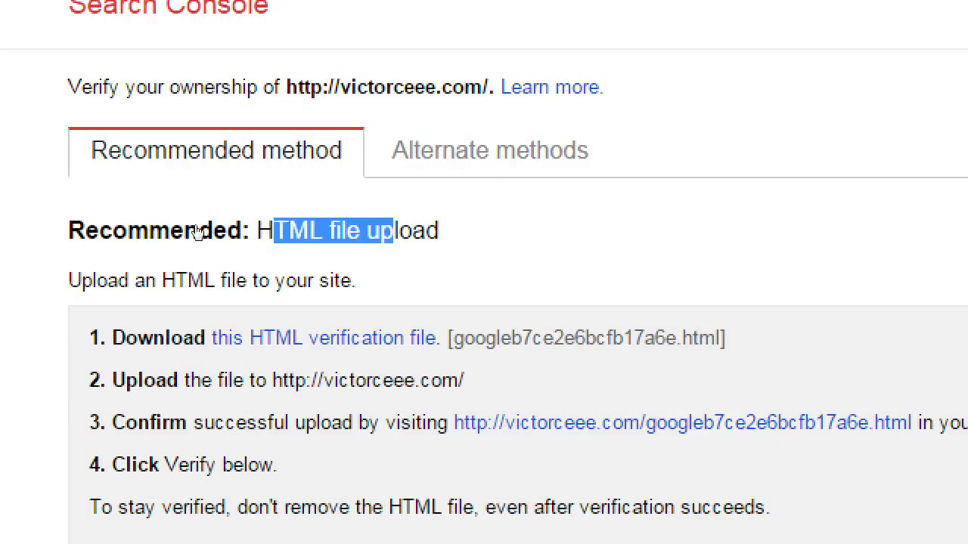
click(283, 234)
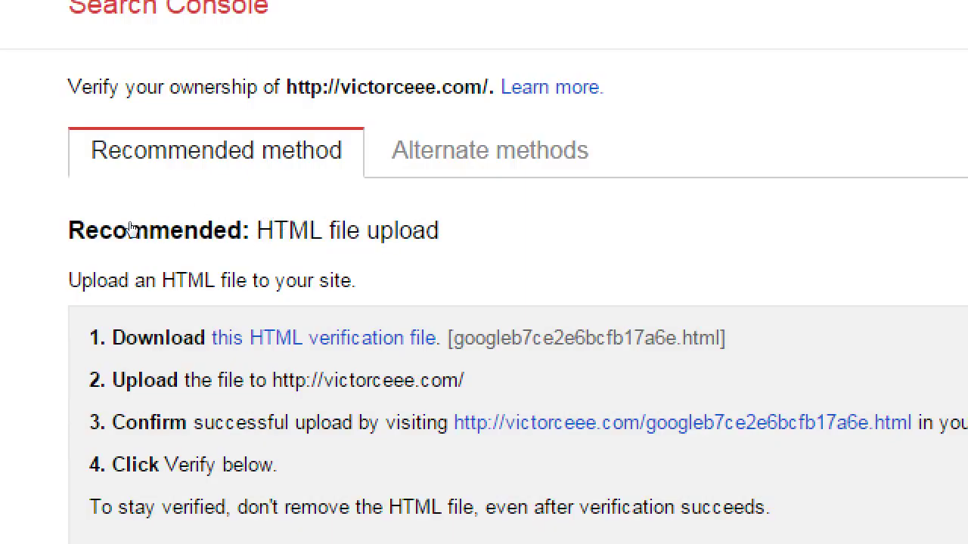
drag(256, 230, 340, 231)
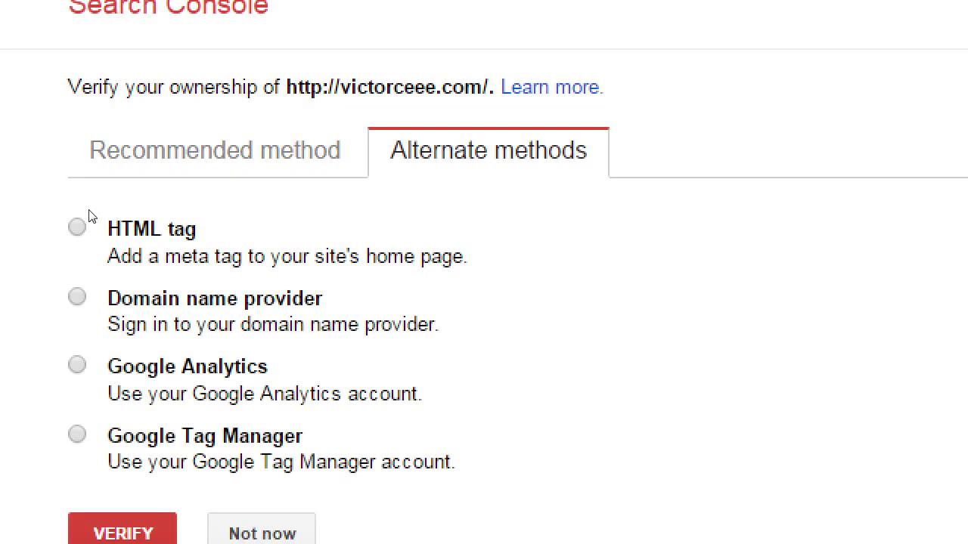
Choose the HTML tag verification method and read its meta tag instructions.
click(77, 229)
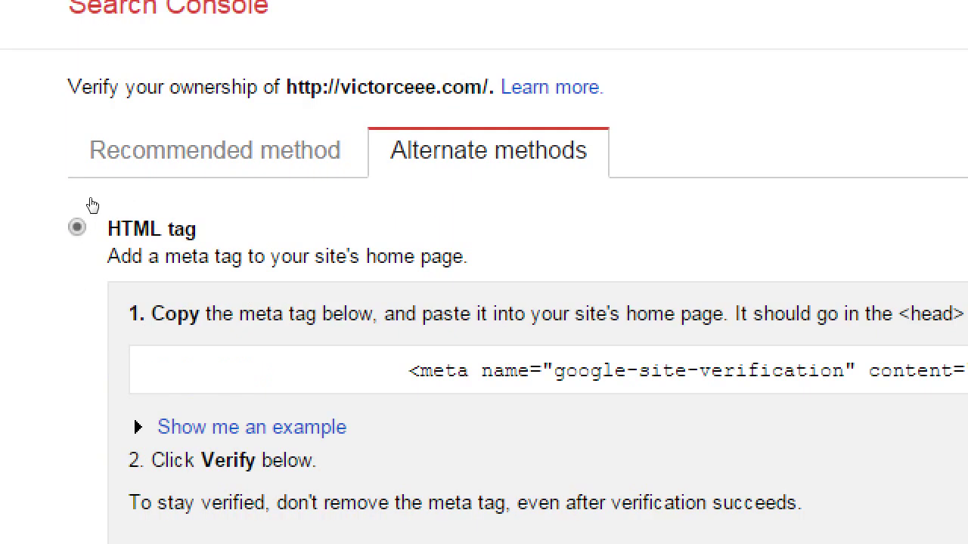
scroll(78, 317, down, 1)
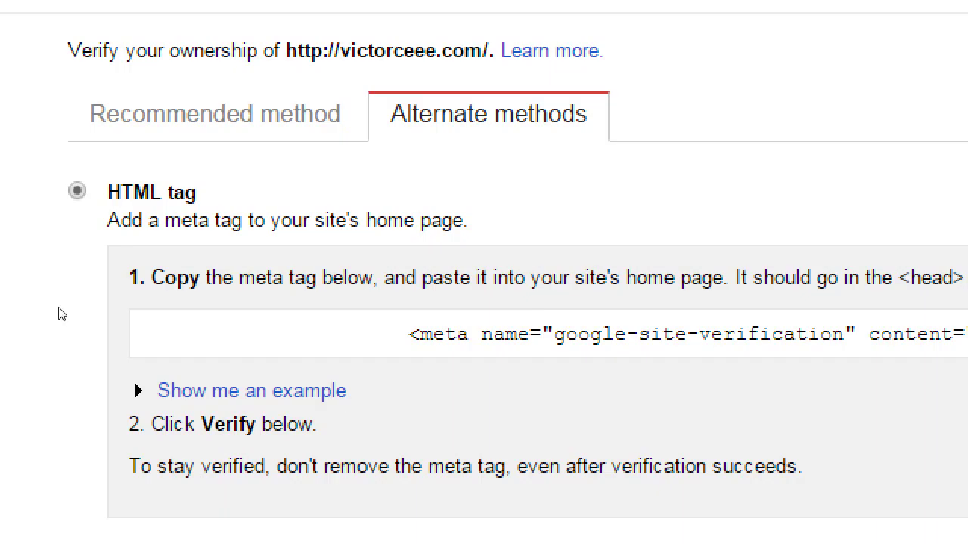
scroll(43, 391, down, 2)
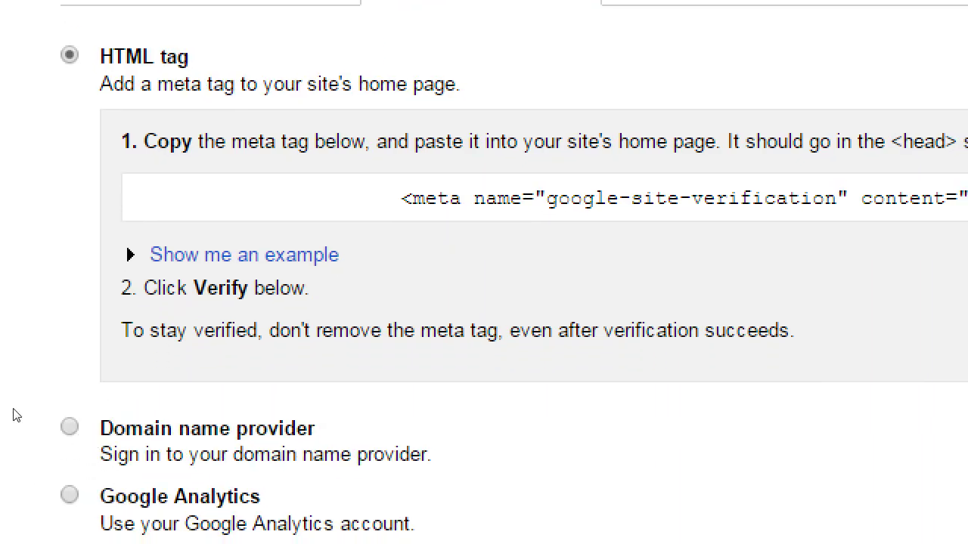
Look through the Domain name provider method with its registrar list, and the Google Analytics and Google Tag Manager methods.
key(Down)
key(Tab)
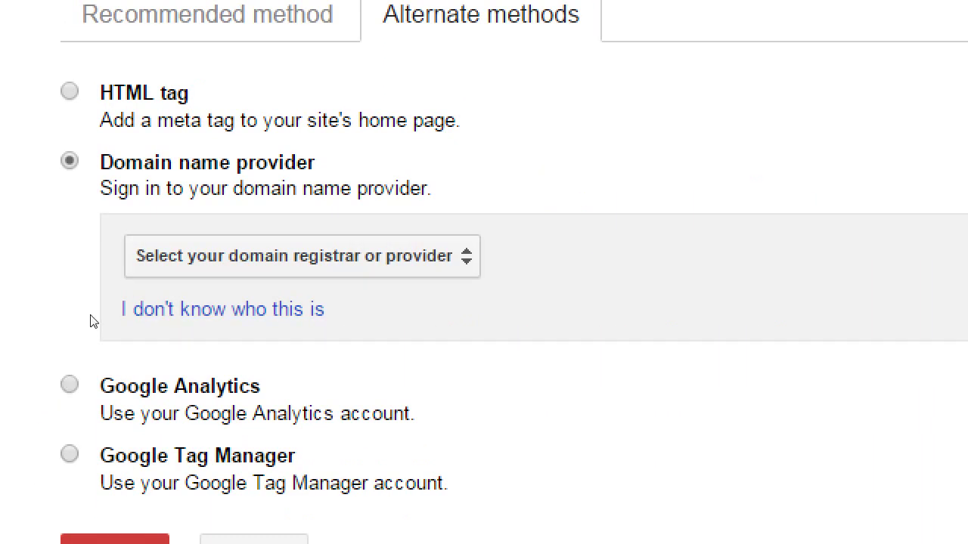
key(alt+Down)
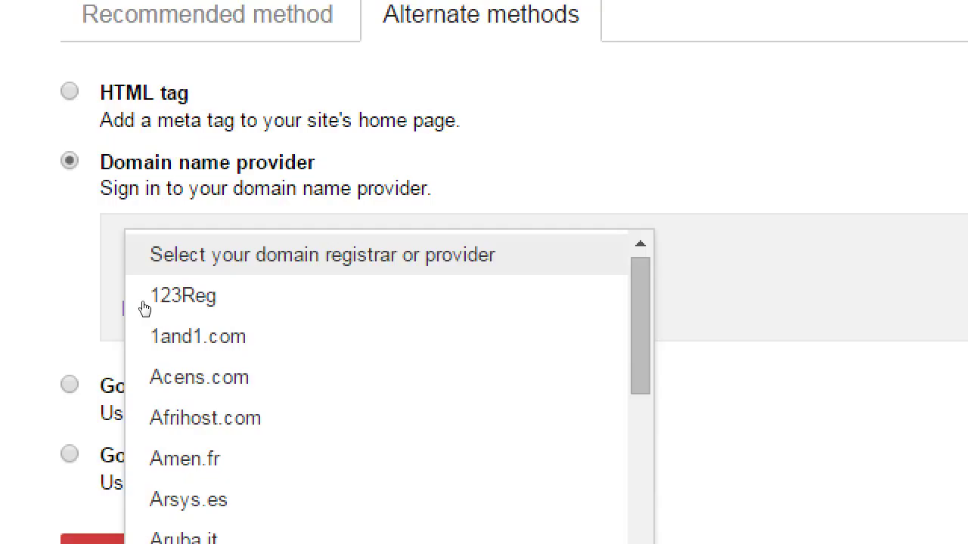
click(28, 313)
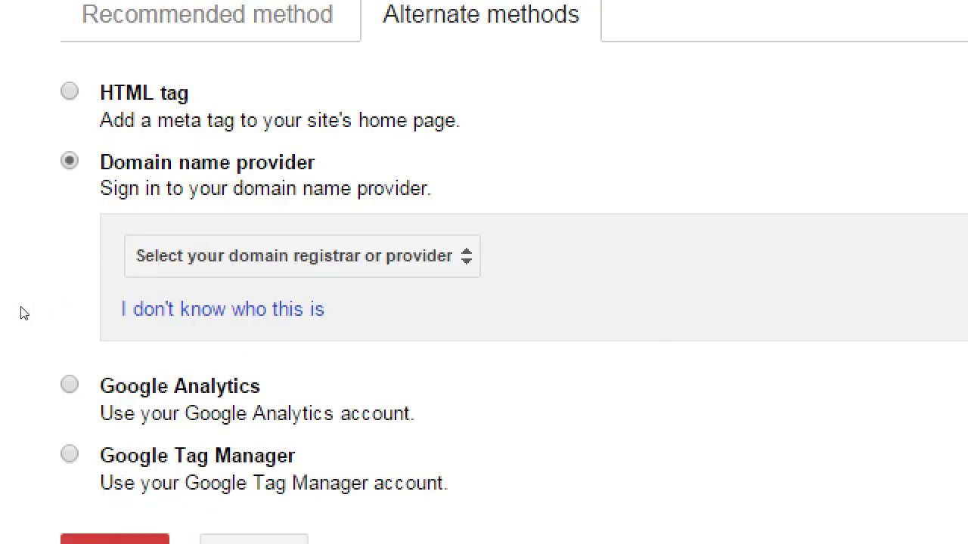
click(41, 378)
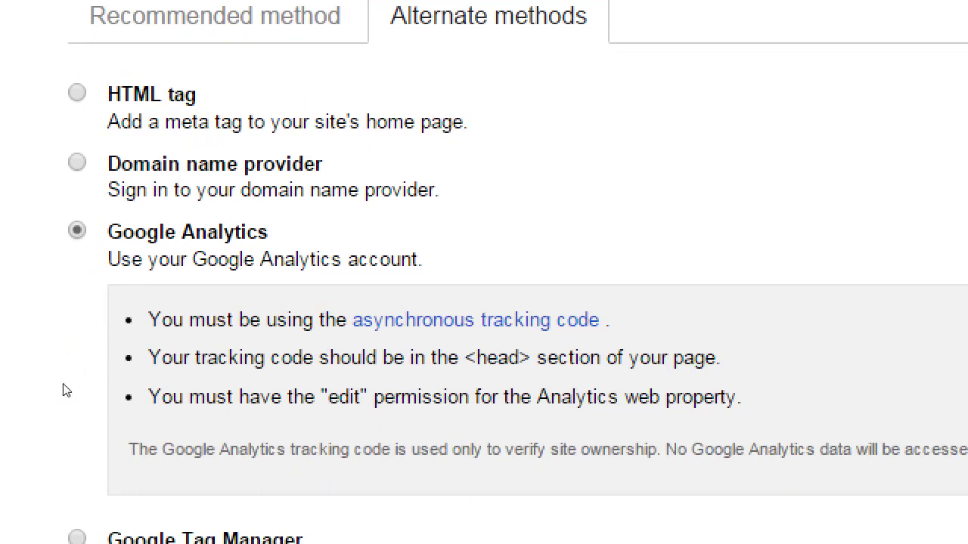
key(Down)
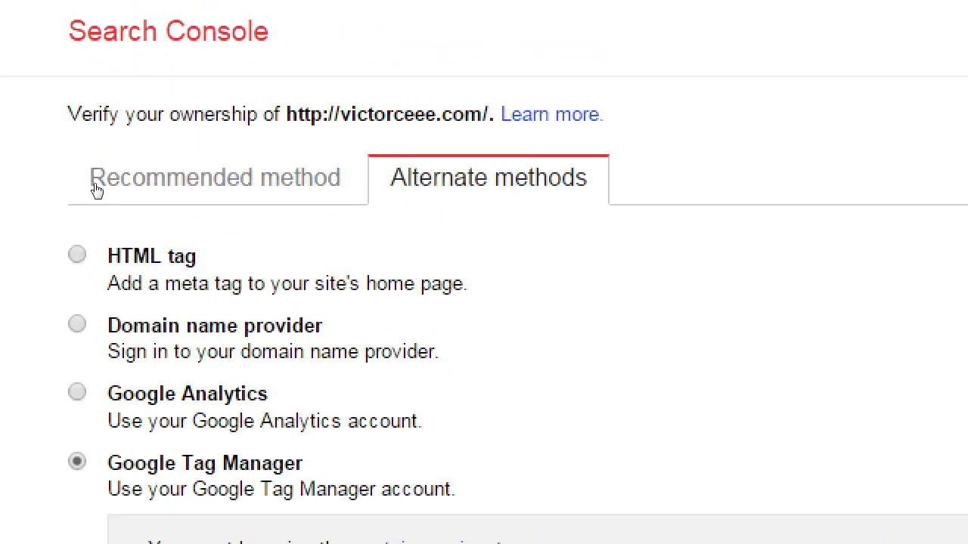
Revisit the recommended HTML file upload method and select HTML tag among the alternate verification methods.
click(117, 195)
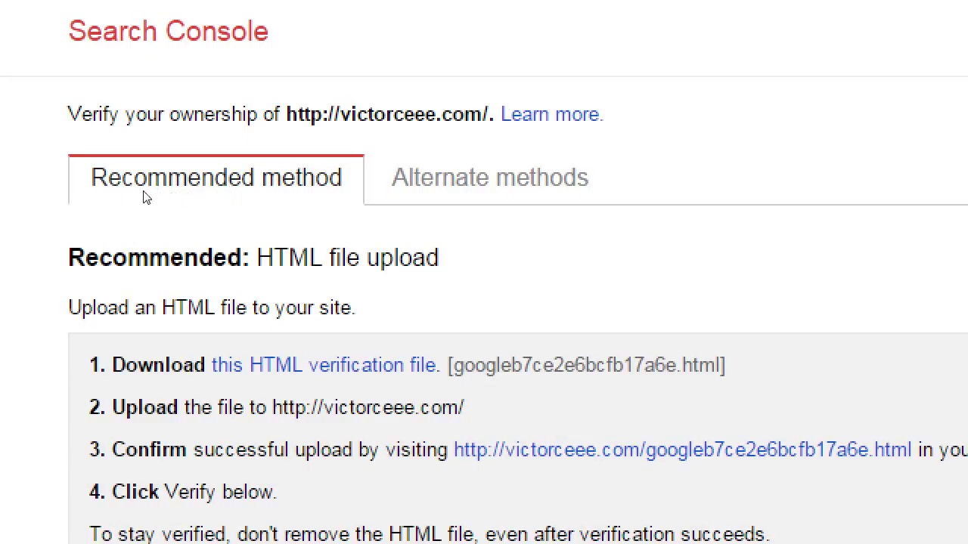
drag(141, 227, 189, 231)
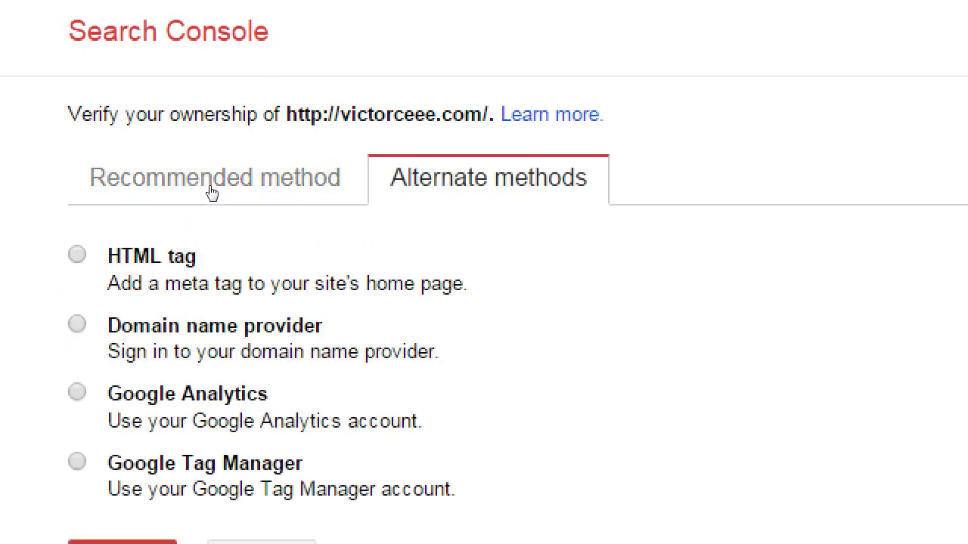
click(74, 231)
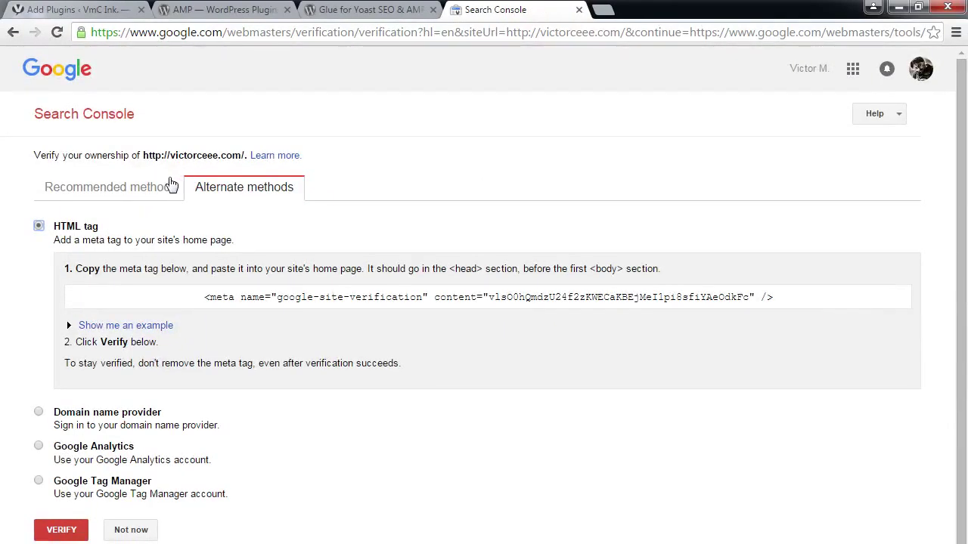
Recheck the recommended verification method, then select the alternate HTML tag method and copy its full google-site-verification meta tag.
click(76, 193)
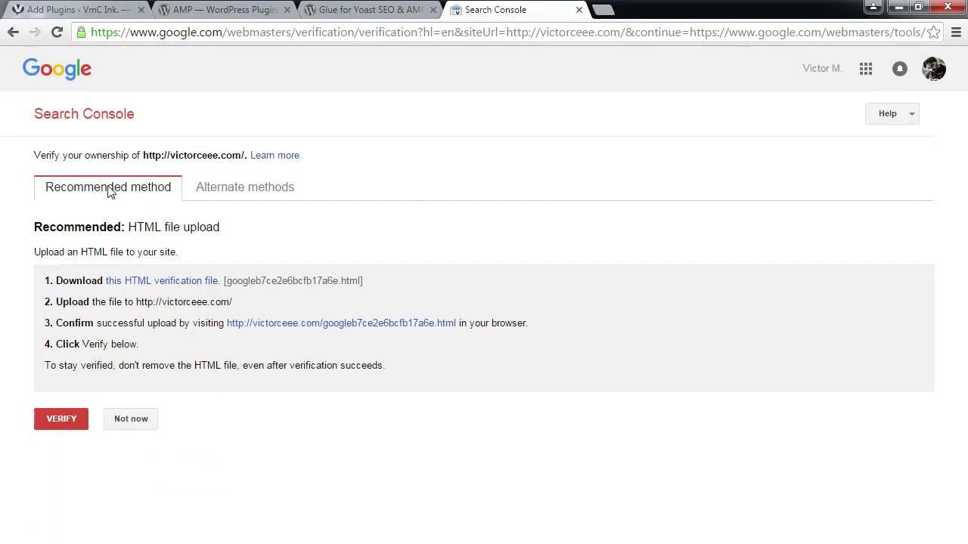
click(229, 194)
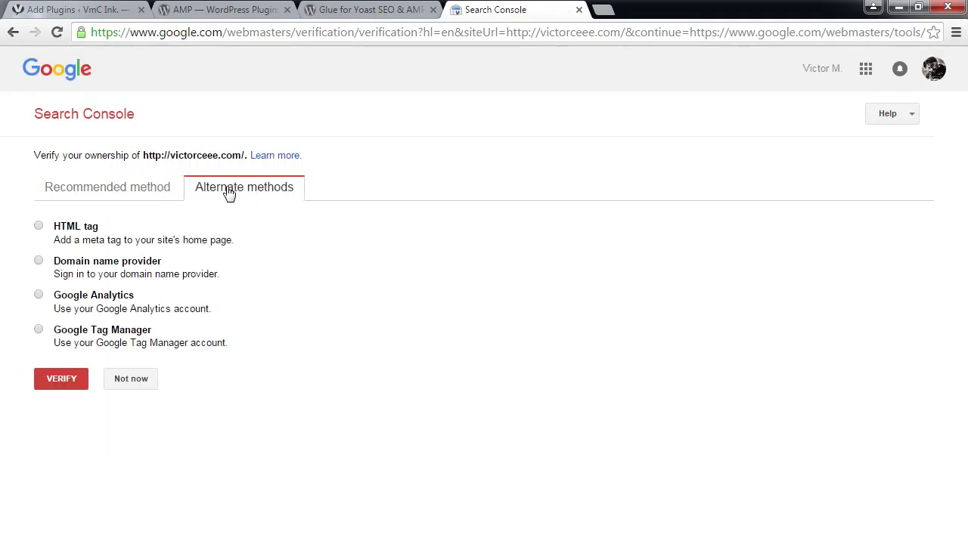
click(71, 234)
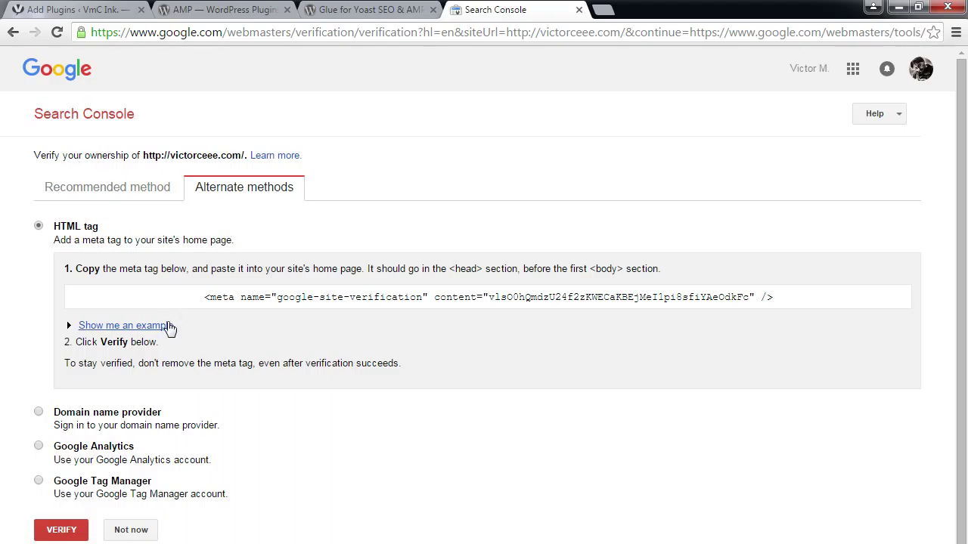
click(203, 299)
drag(203, 300, 773, 301)
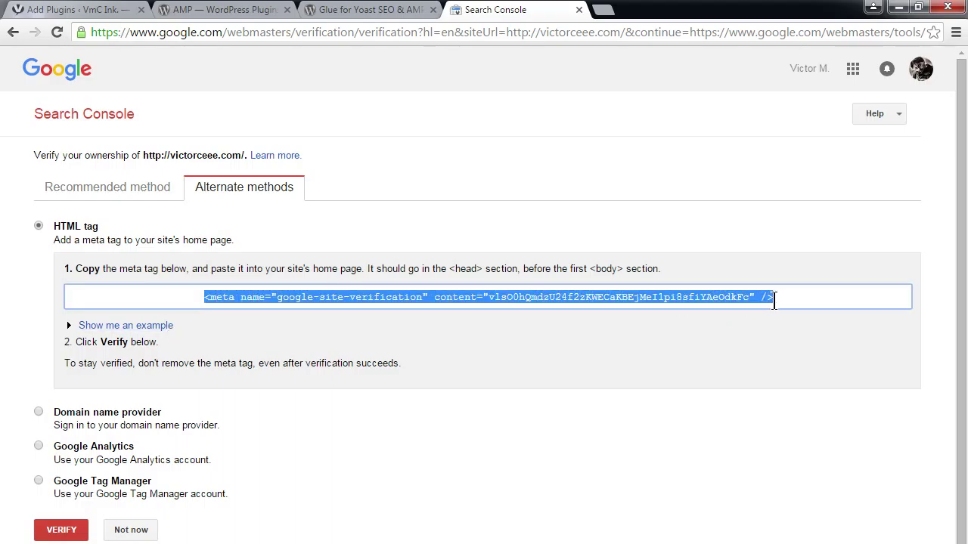
right_click(582, 301)
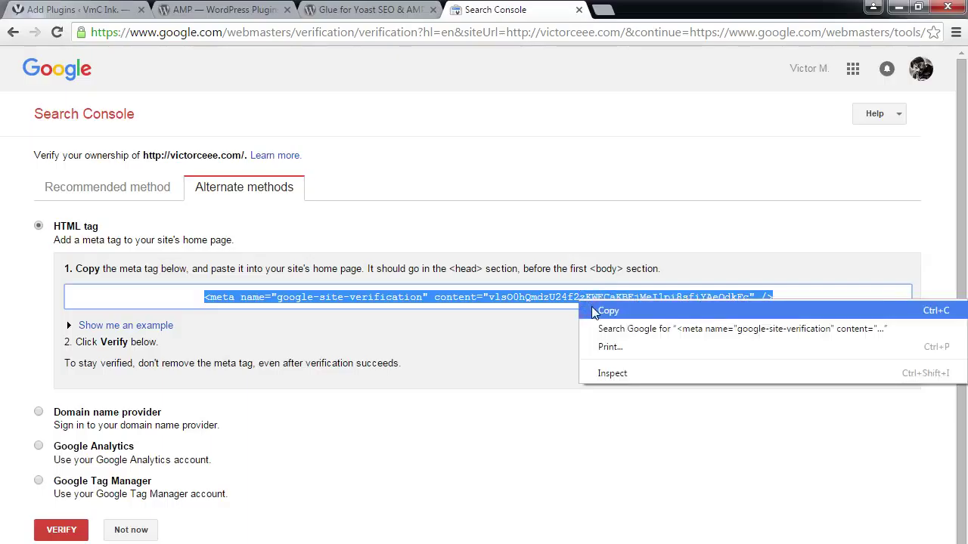
click(595, 313)
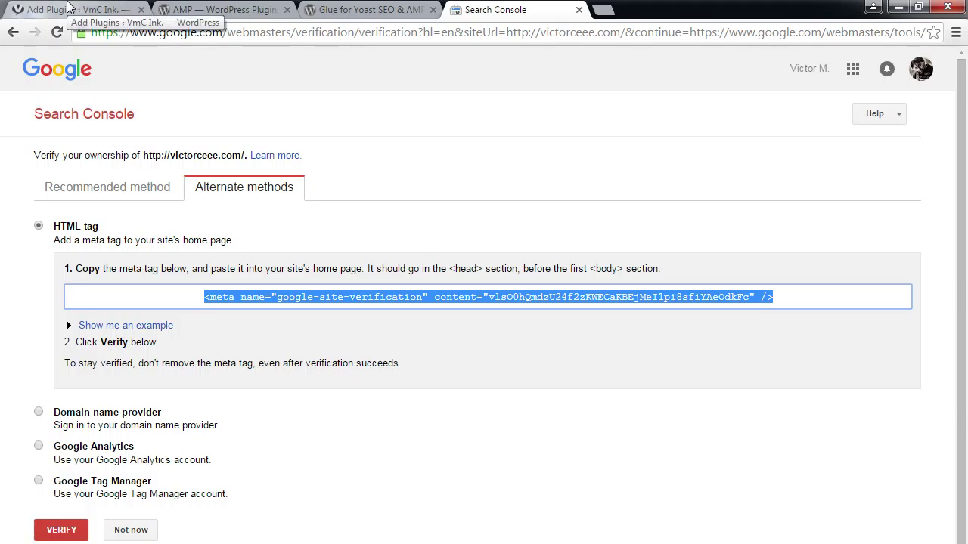
Switch to the WordPress admin and bring up the Webmaster Tools verification fields in Yoast SEO's General settings.
click(68, 8)
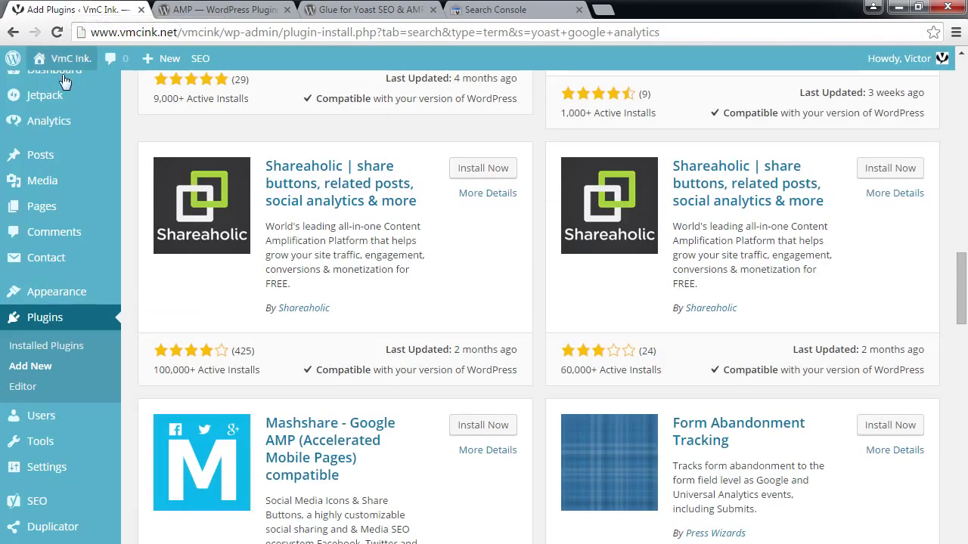
mouse_move(86, 510)
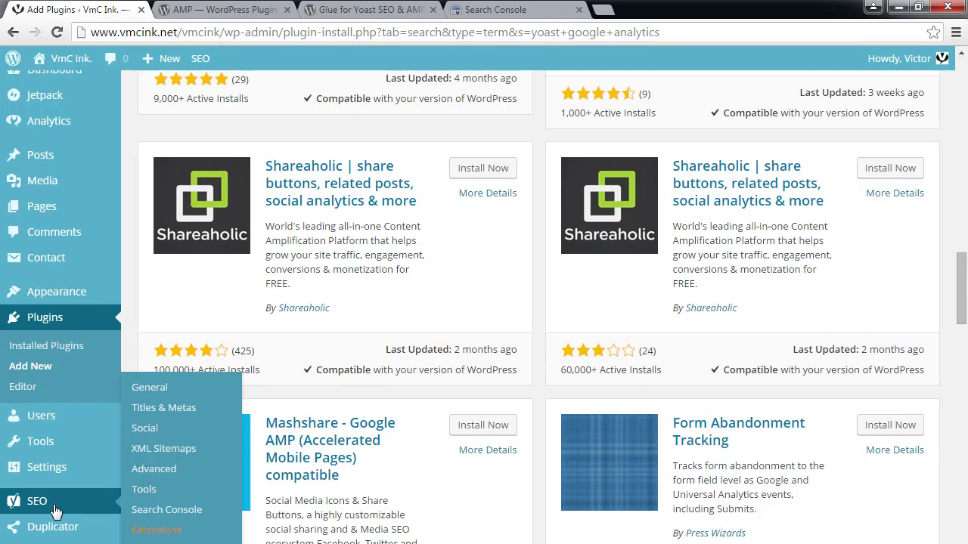
click(151, 467)
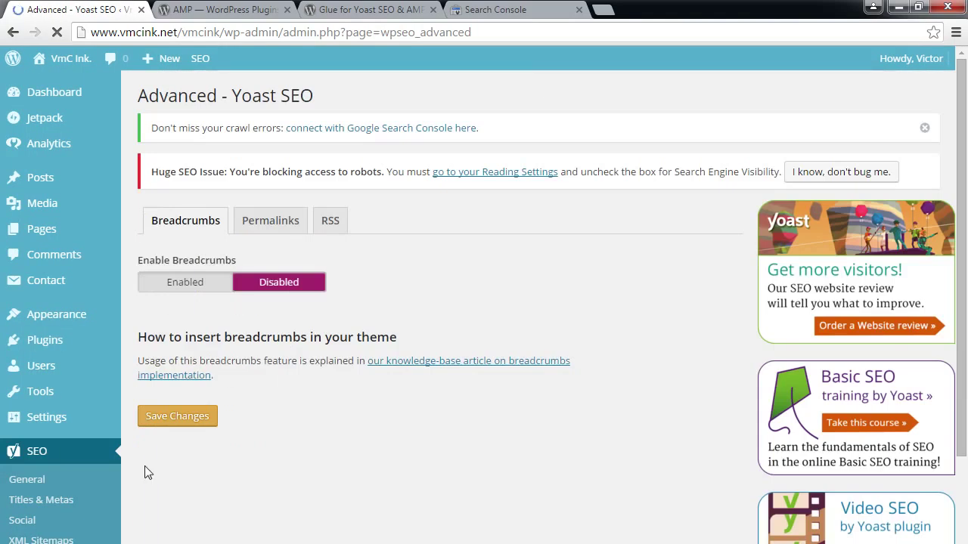
scroll(49, 502, down, 2)
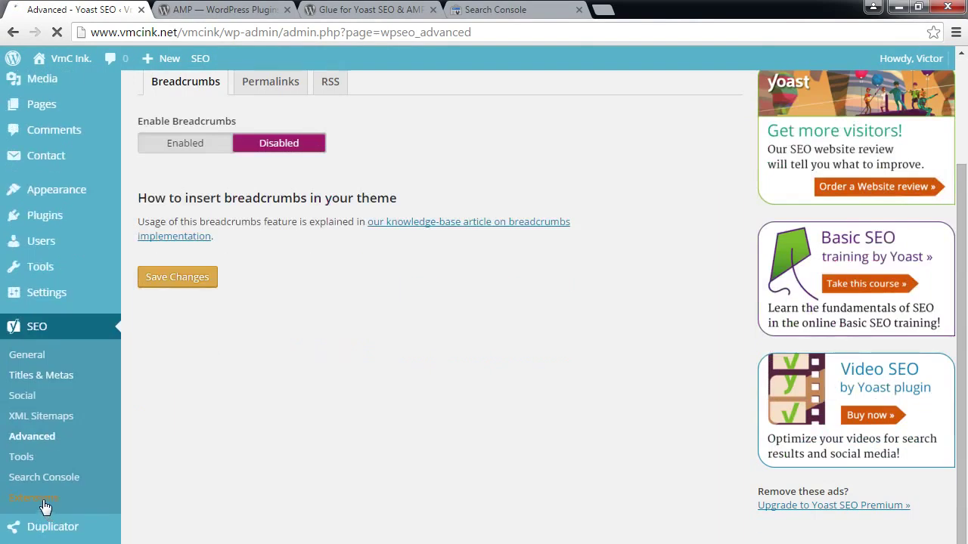
click(28, 458)
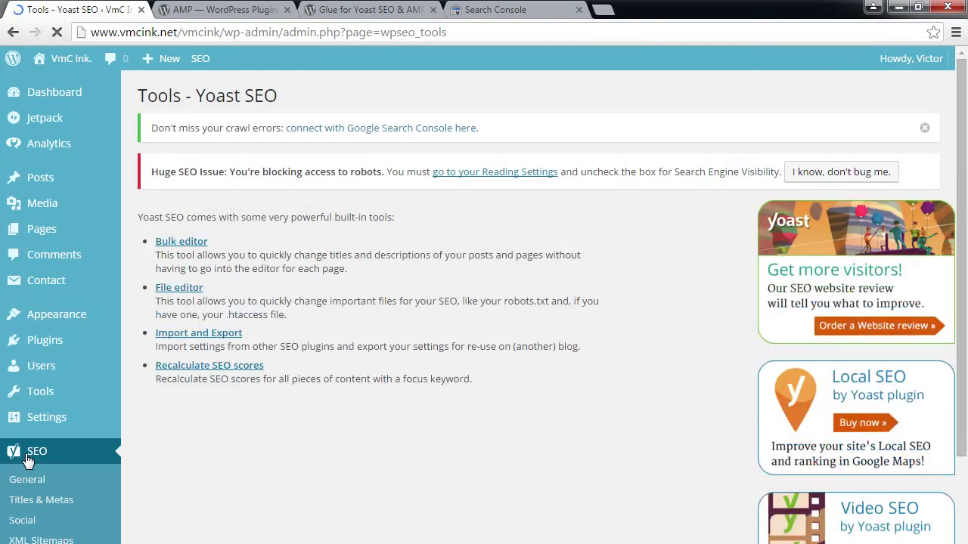
click(38, 478)
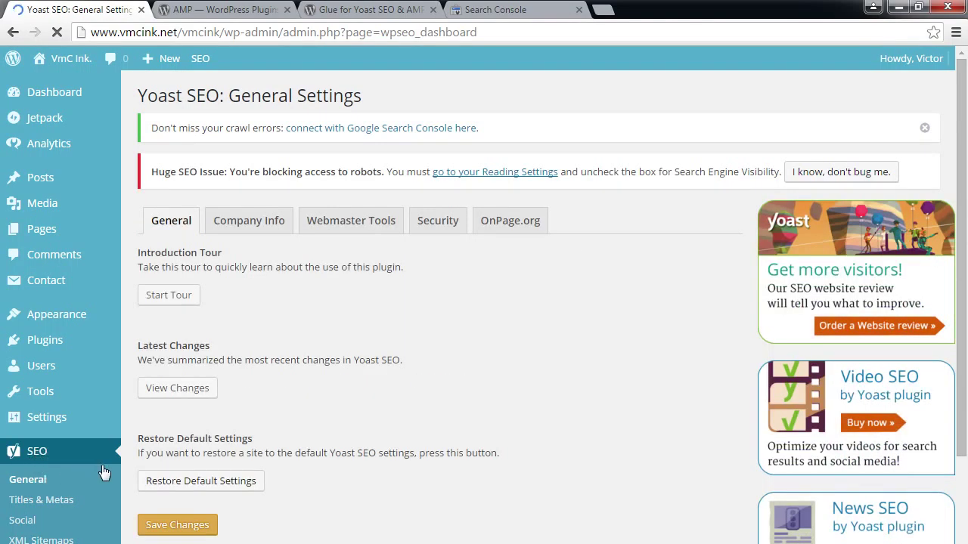
scroll(28, 485, down, 2)
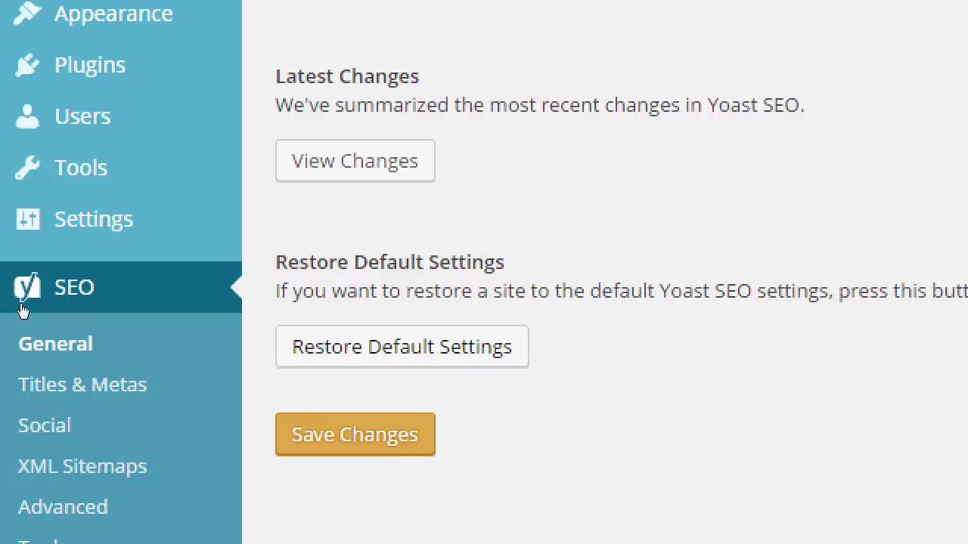
click(27, 346)
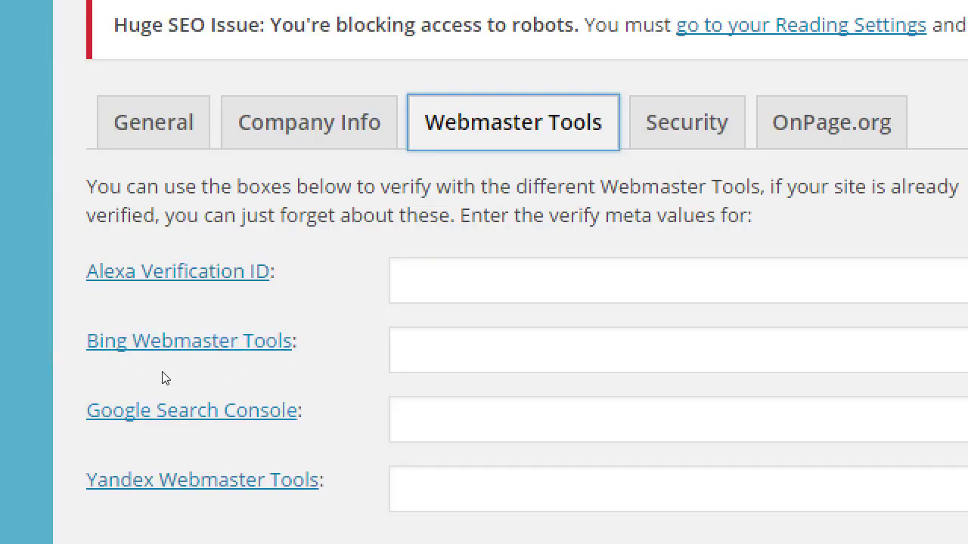
Paste the copied site verification code as Yoast SEO's Google Search Console value and save the changes.
click(306, 367)
key(ctrl+v)
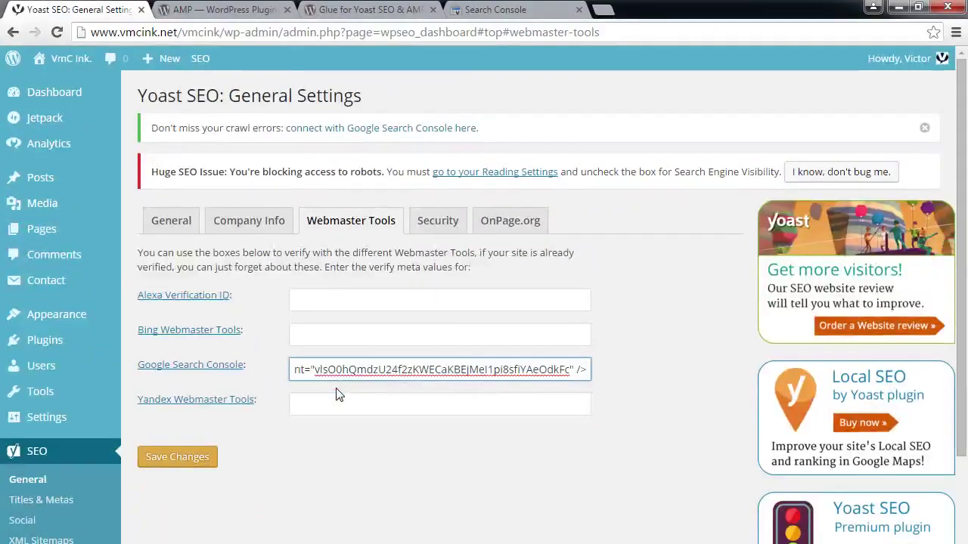
click(176, 459)
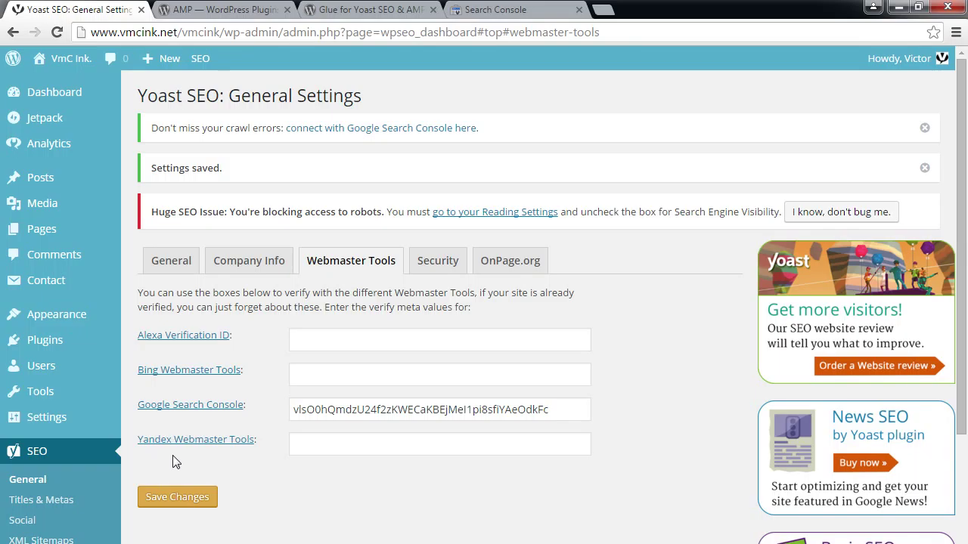
Clear the Google Search Console verification value in Yoast SEO's Webmaster Tools settings and save the changes.
click(513, 8)
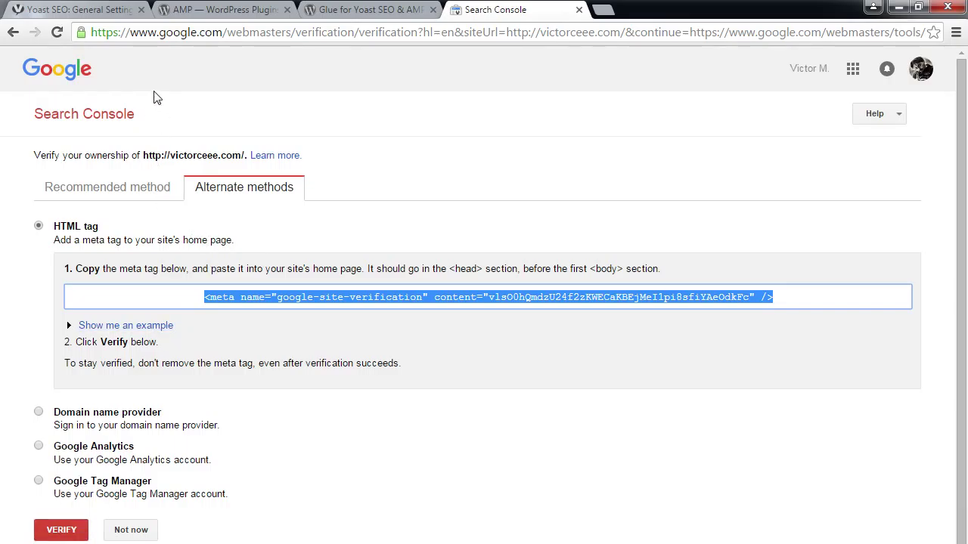
click(94, 9)
drag(574, 409, 185, 406)
key(BackSpace)
click(181, 497)
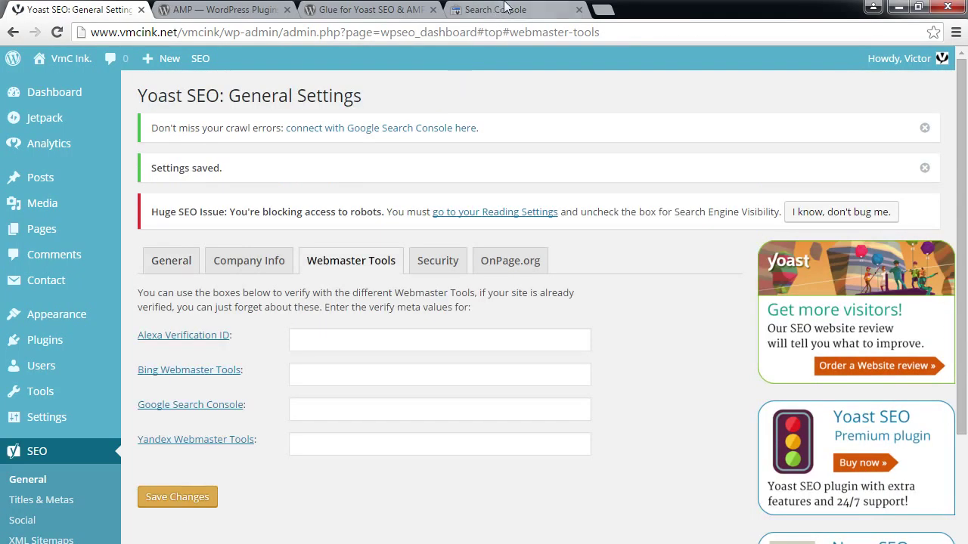
Try to verify ownership of victorceee.com with the HTML tag method, then go back to the Search Console home.
click(505, 9)
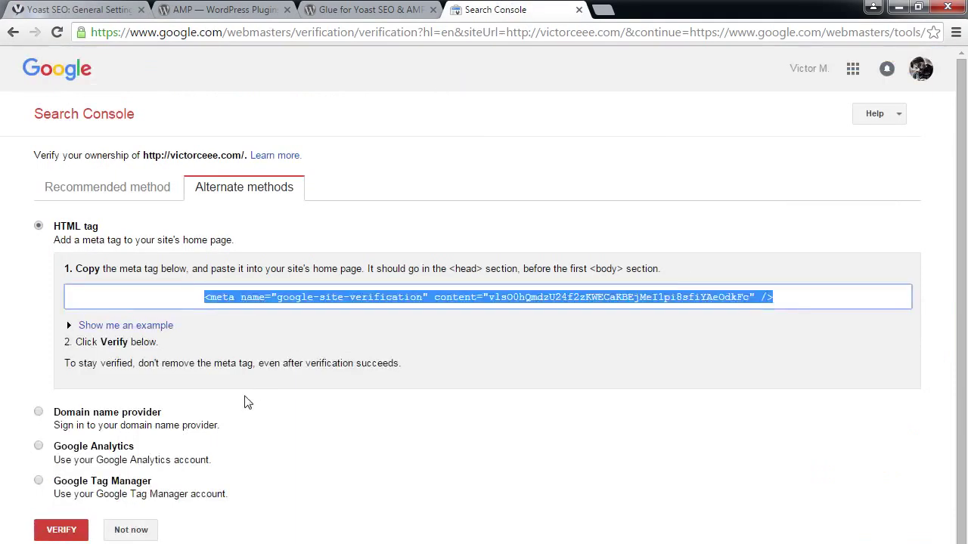
click(64, 529)
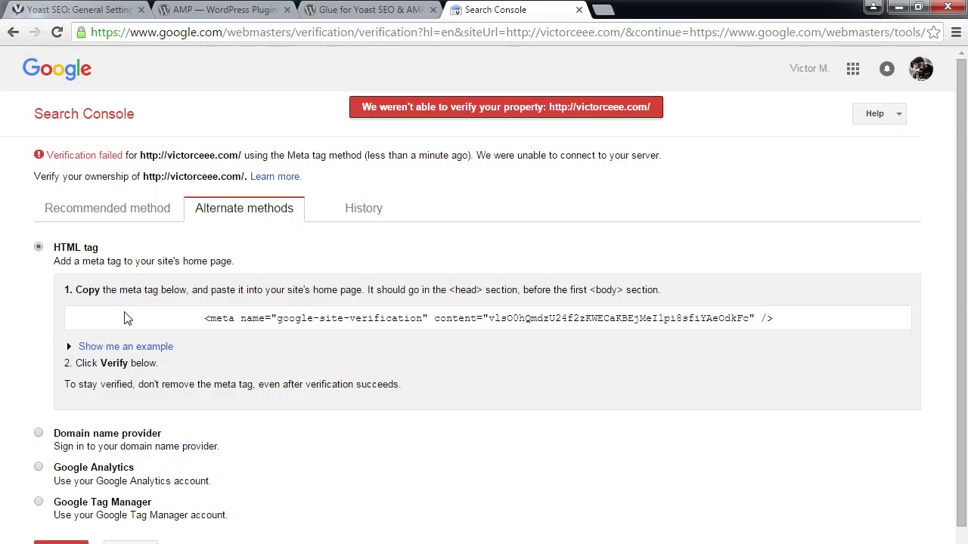
click(69, 71)
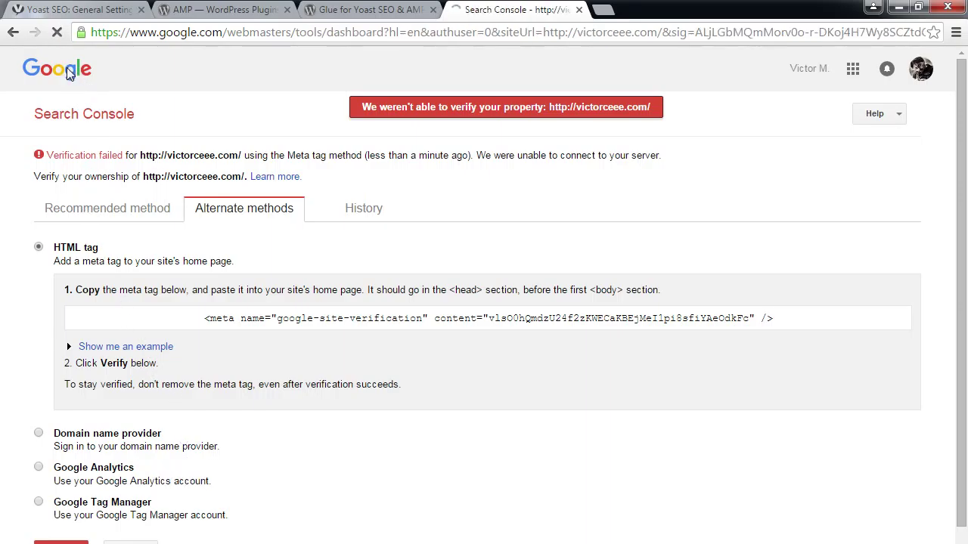
click(80, 117)
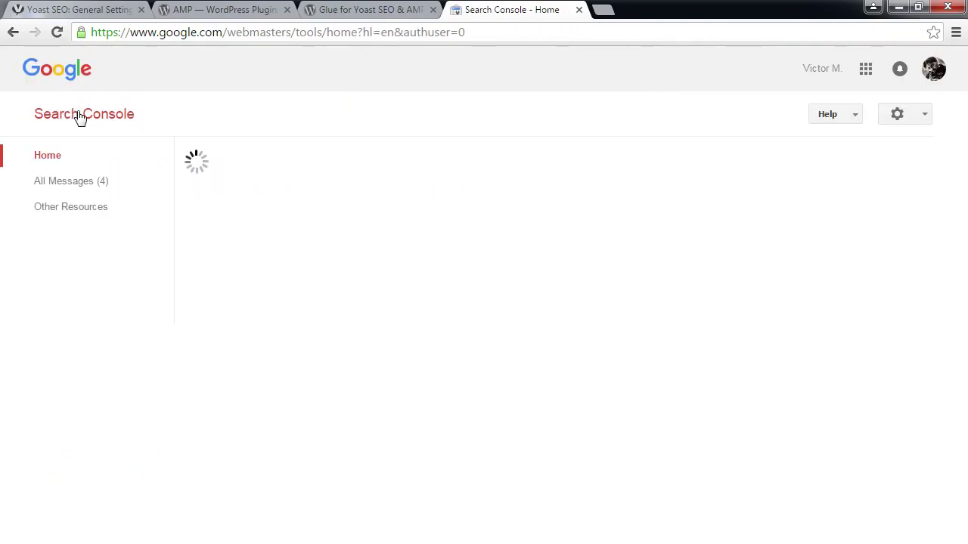
Sort the properties alphabetically, look at the aquiestexcoco.com dashboard, and return to the property list.
click(355, 169)
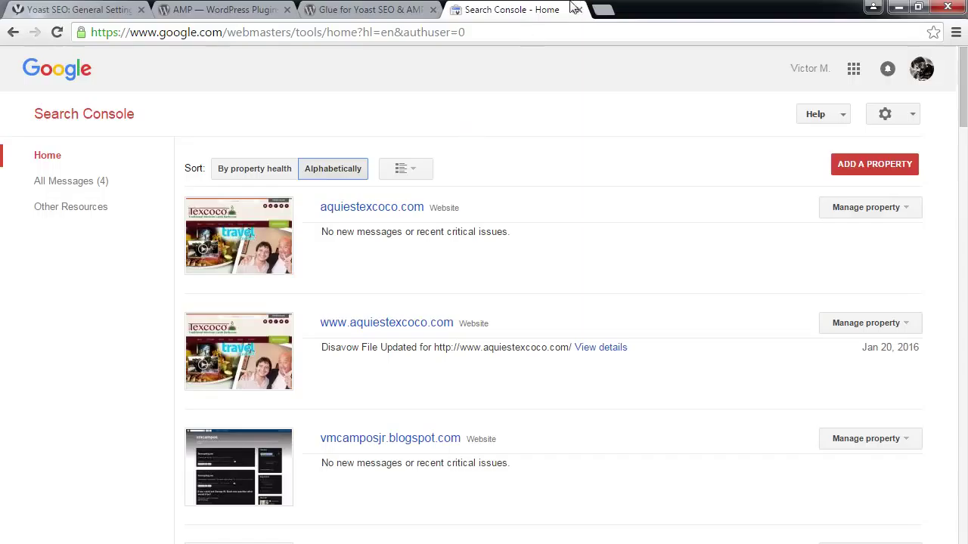
click(414, 210)
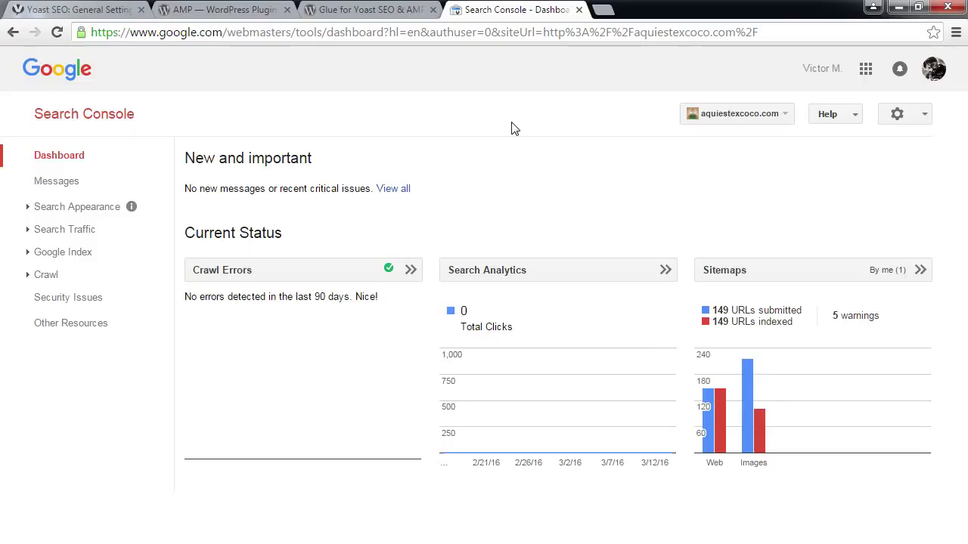
click(63, 125)
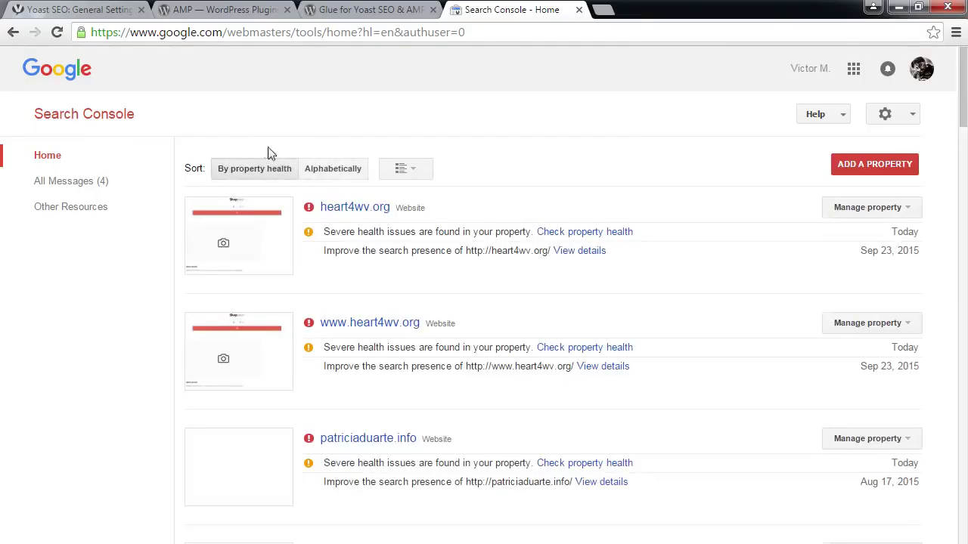
click(862, 168)
text(http)
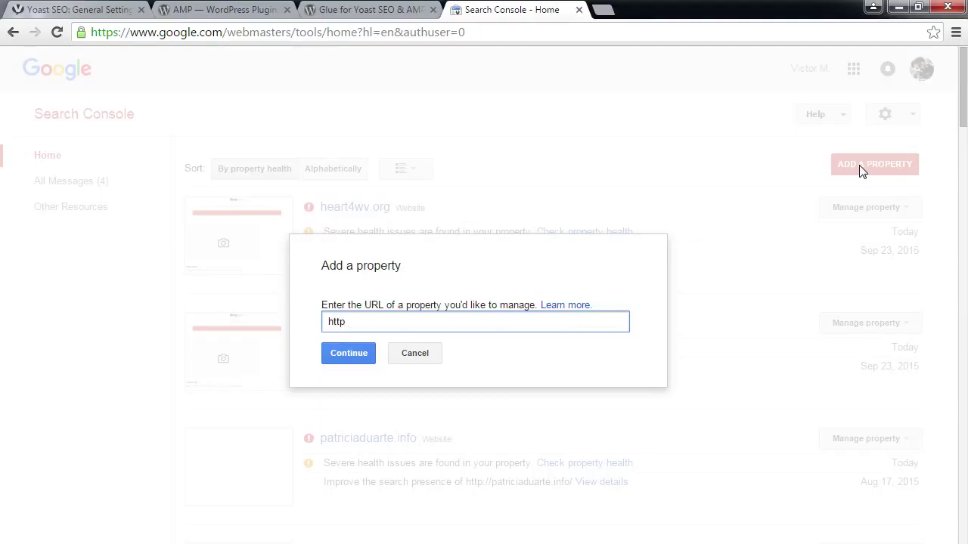
text(://www.vidiojasdof.com)
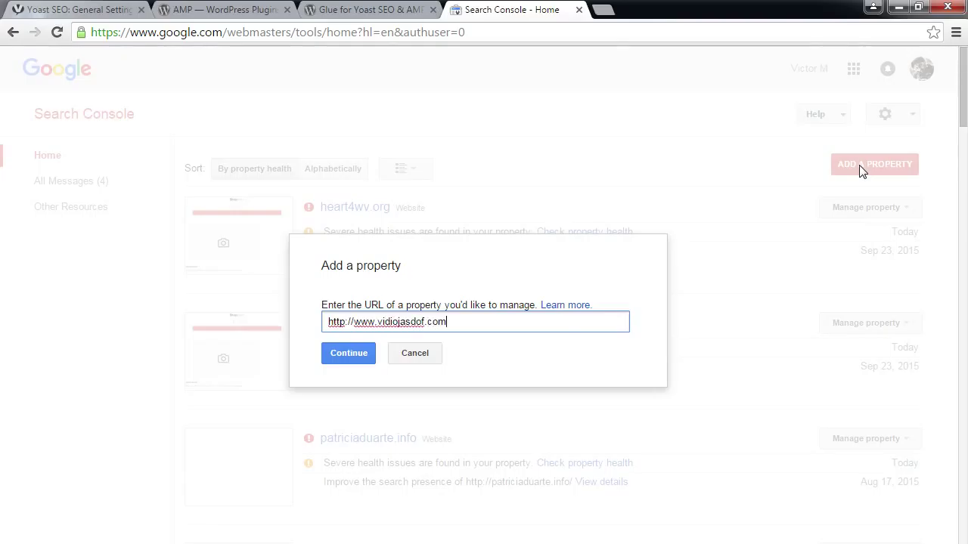
click(350, 356)
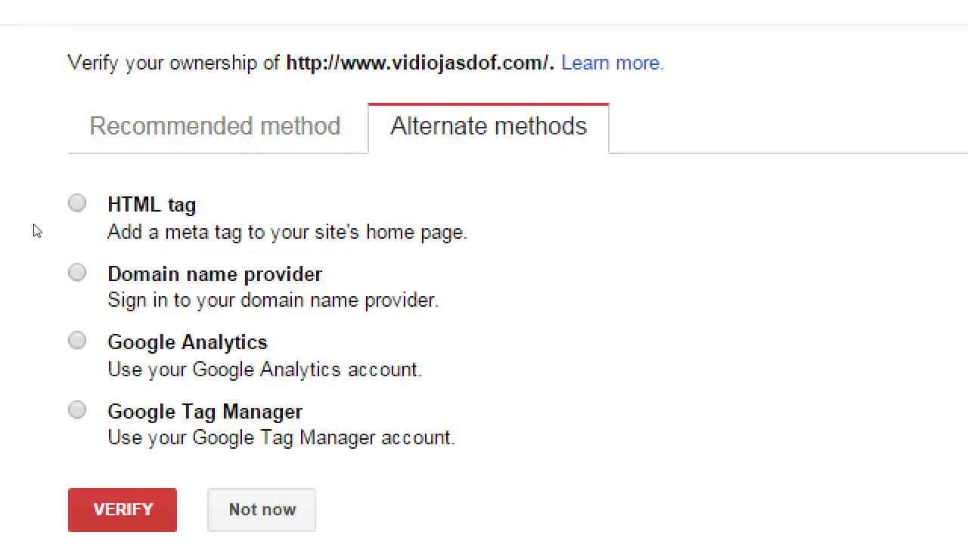
click(77, 203)
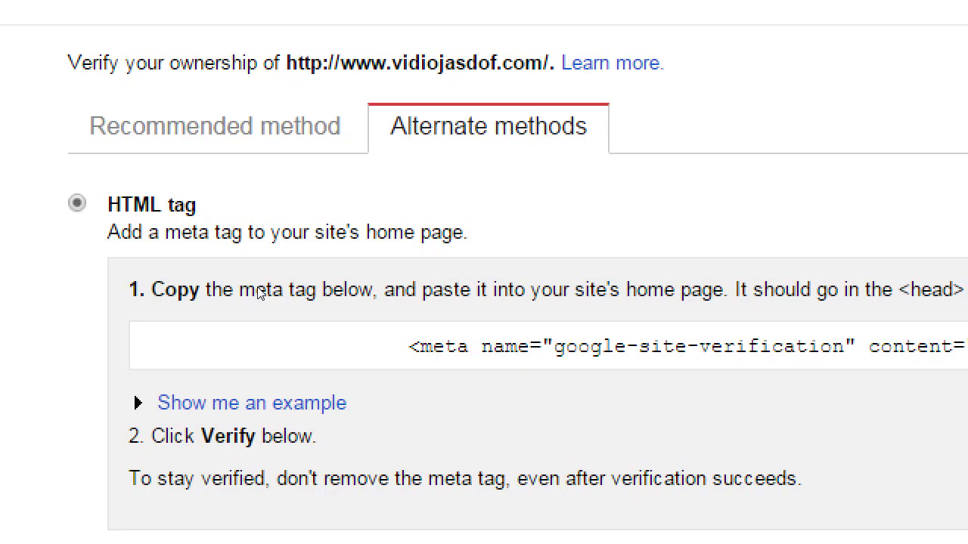
scroll(136, 449, down, 5)
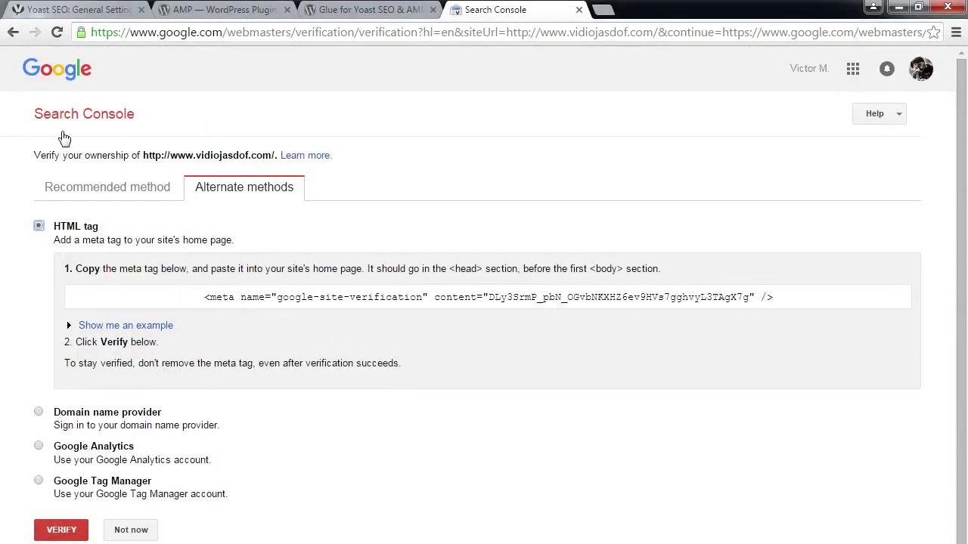
click(66, 121)
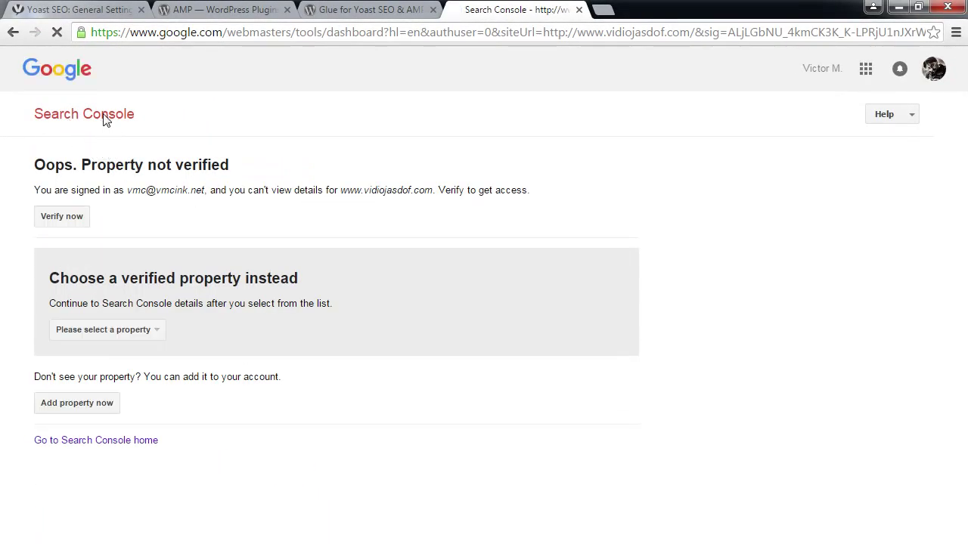
click(106, 120)
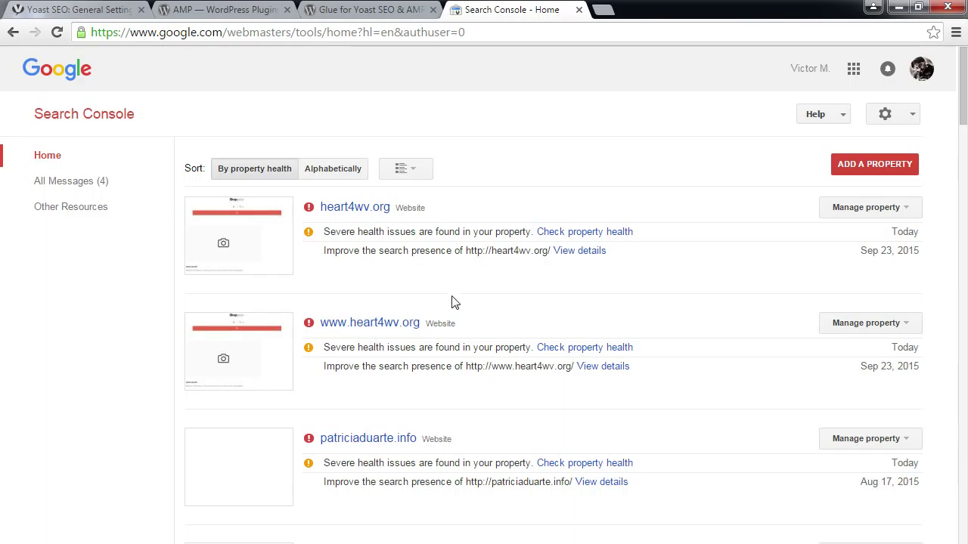
Find the pmdinteractive.com property, examine its dashboard's crawl errors, search analytics and sitemaps, and return to the property list.
scroll(452, 301, down, 5)
scroll(452, 301, down, 1)
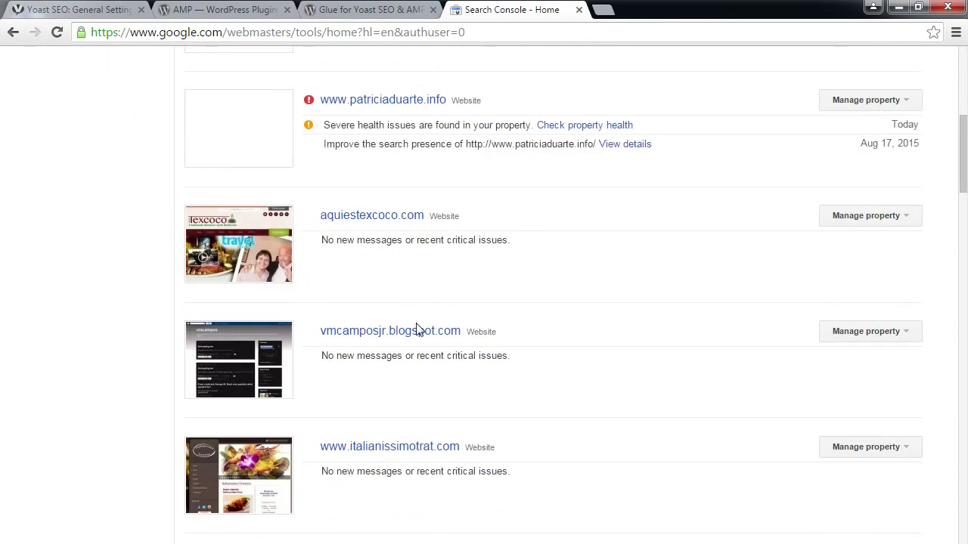
scroll(421, 415, down, 4)
click(389, 261)
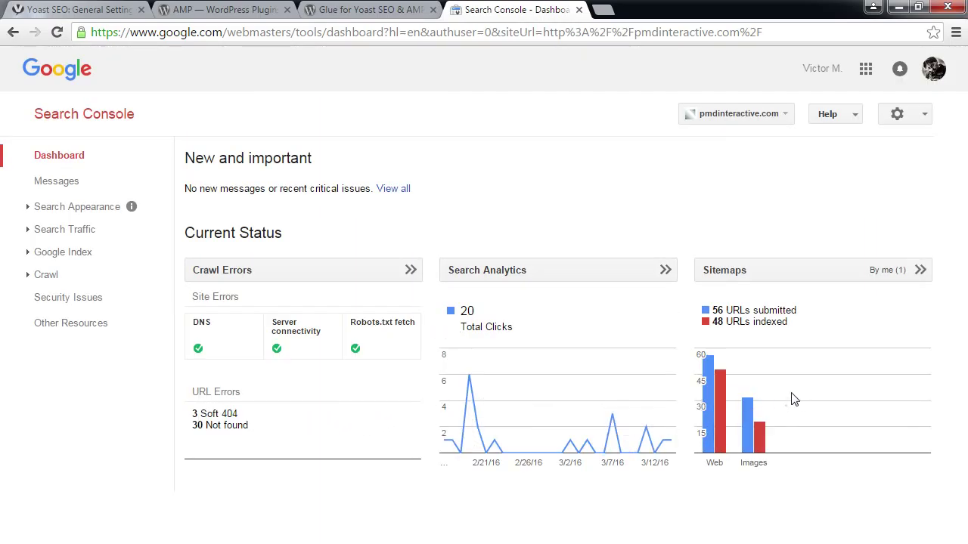
click(92, 122)
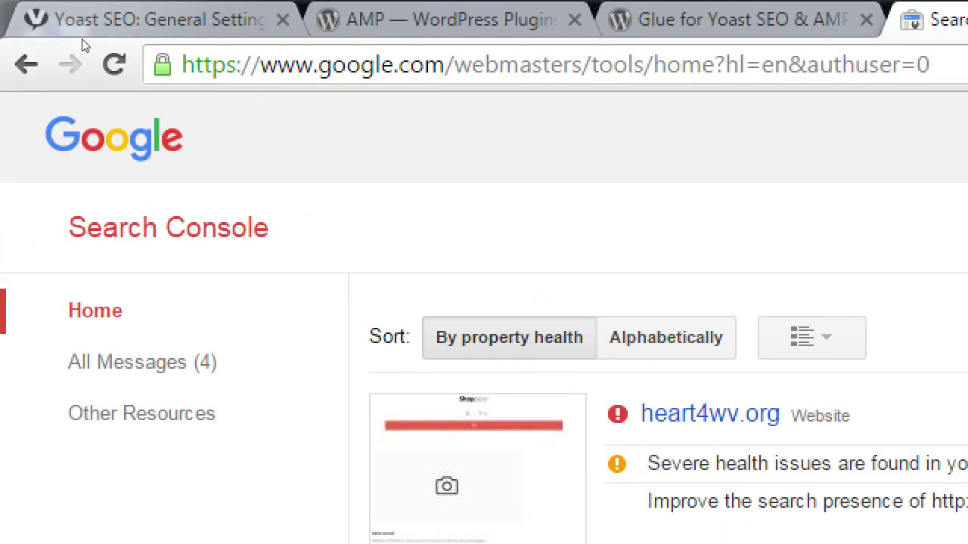
Go to google.com/analytics and sign in to Google Analytics.
click(330, 65)
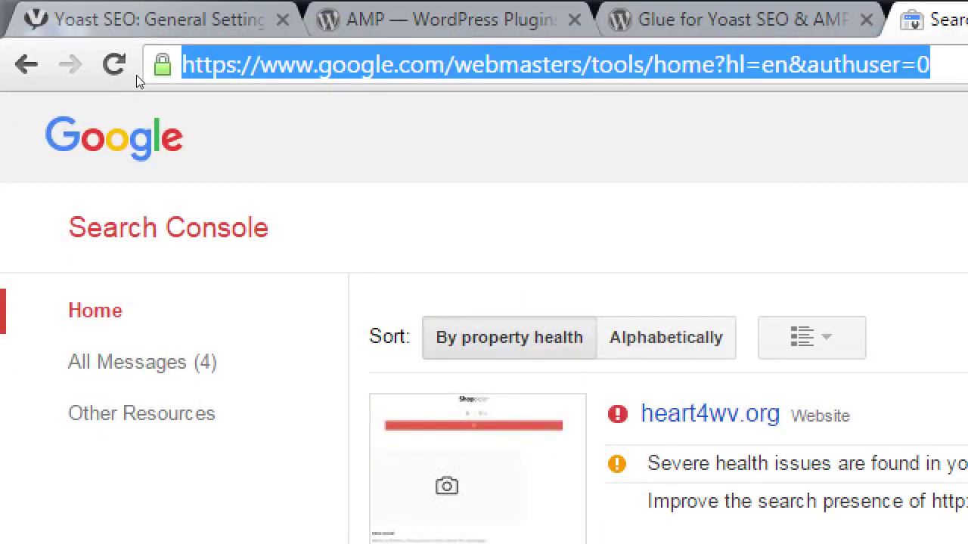
text(google)
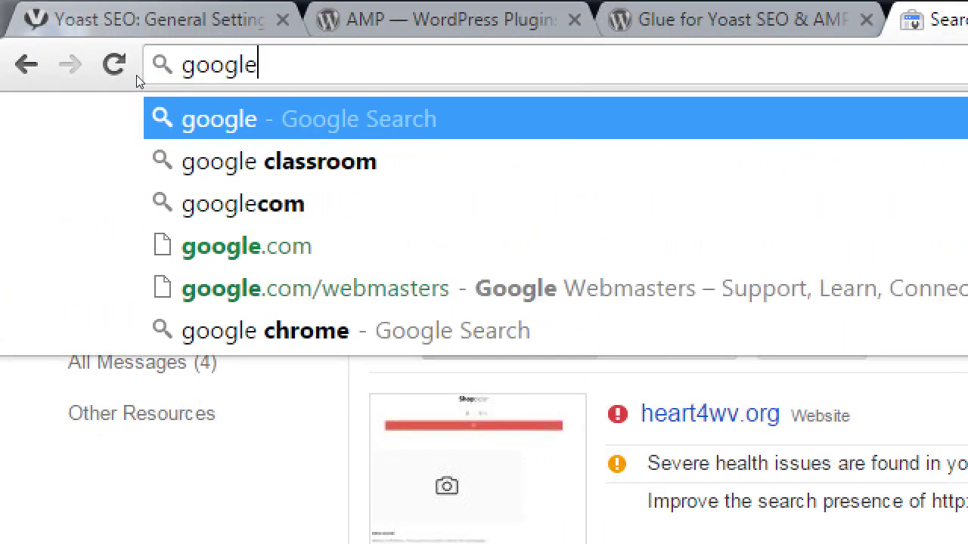
text(.com/ana)
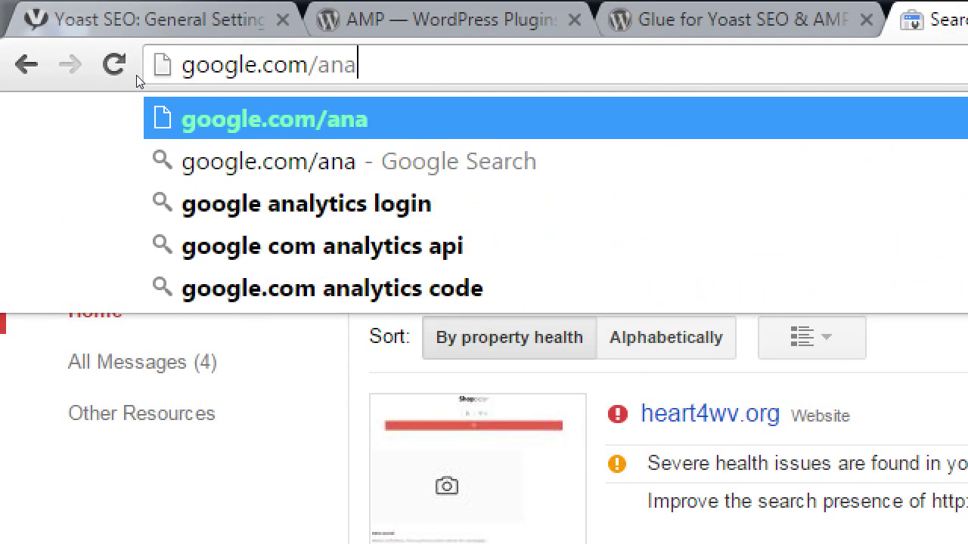
text(lyt)
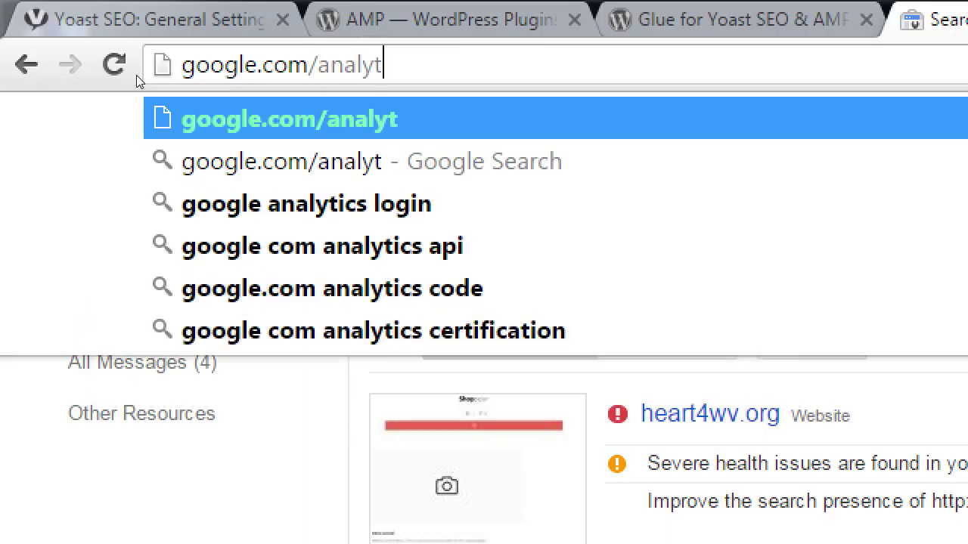
text(ics)
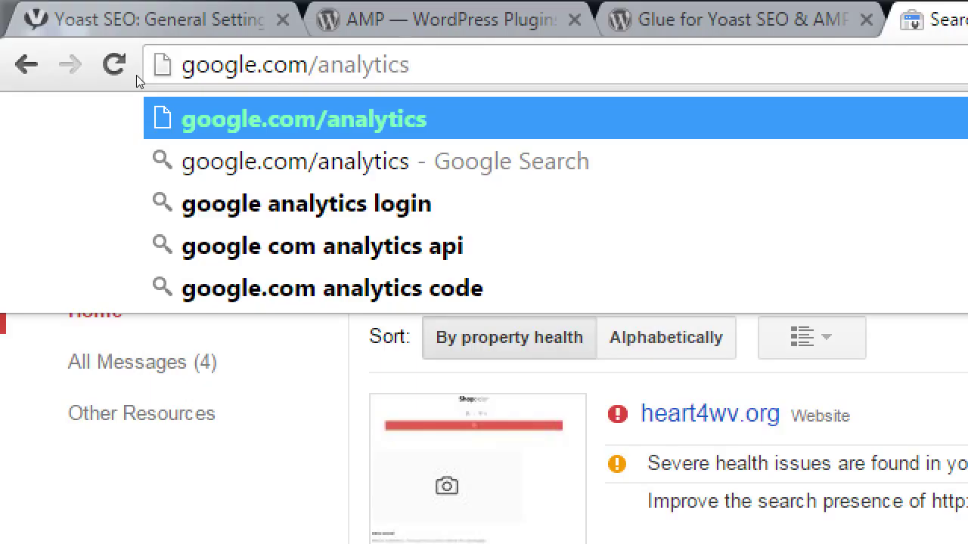
key(Return)
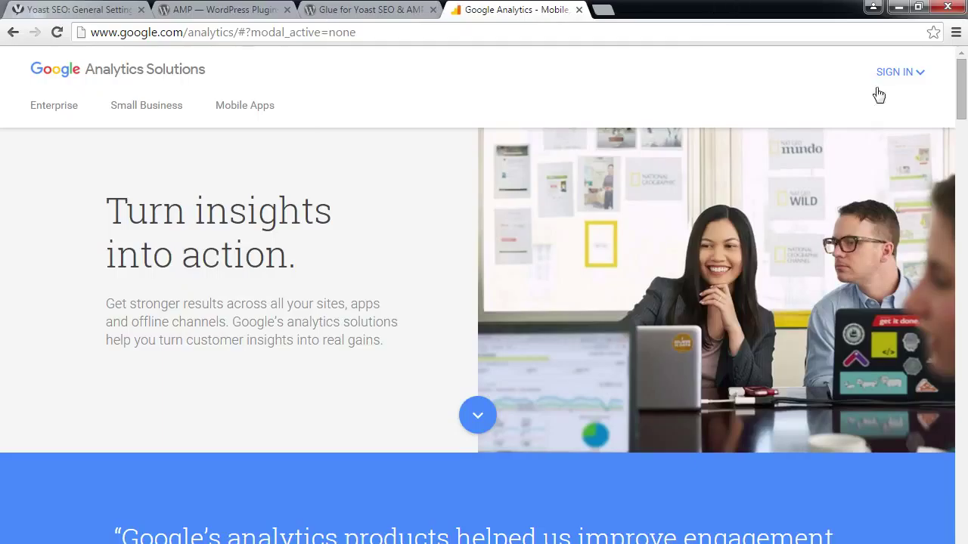
click(907, 79)
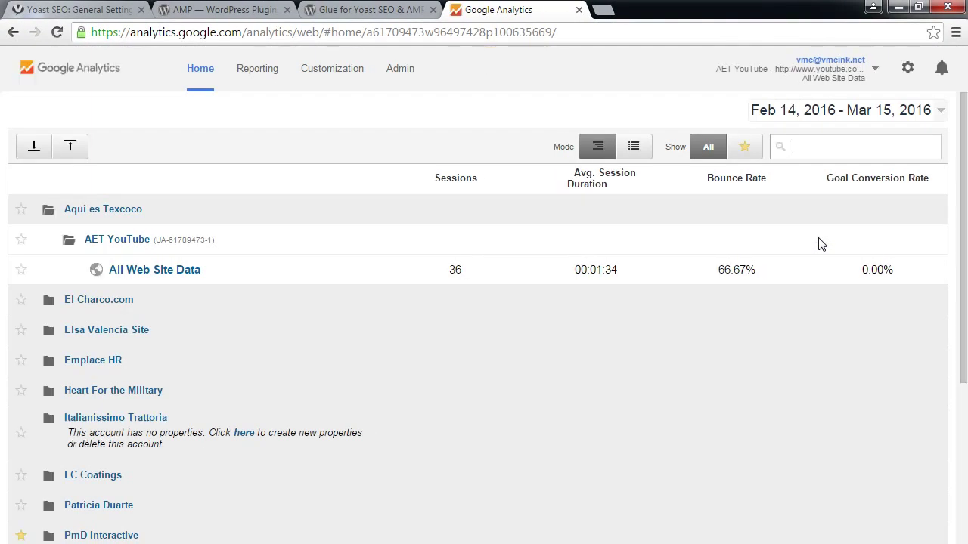
Look at the blank new account form in Administration and examine the Home account list down to the vmcink.net properties.
click(152, 210)
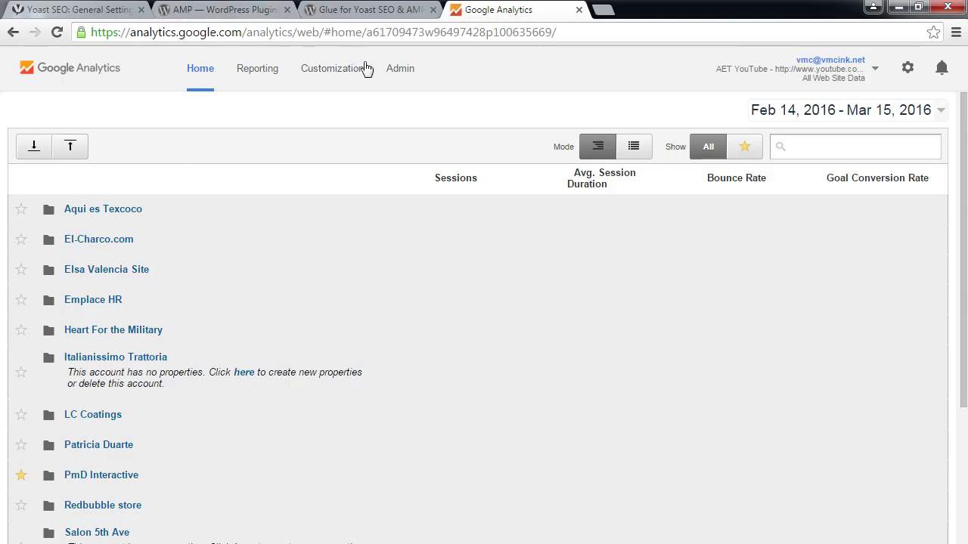
click(400, 68)
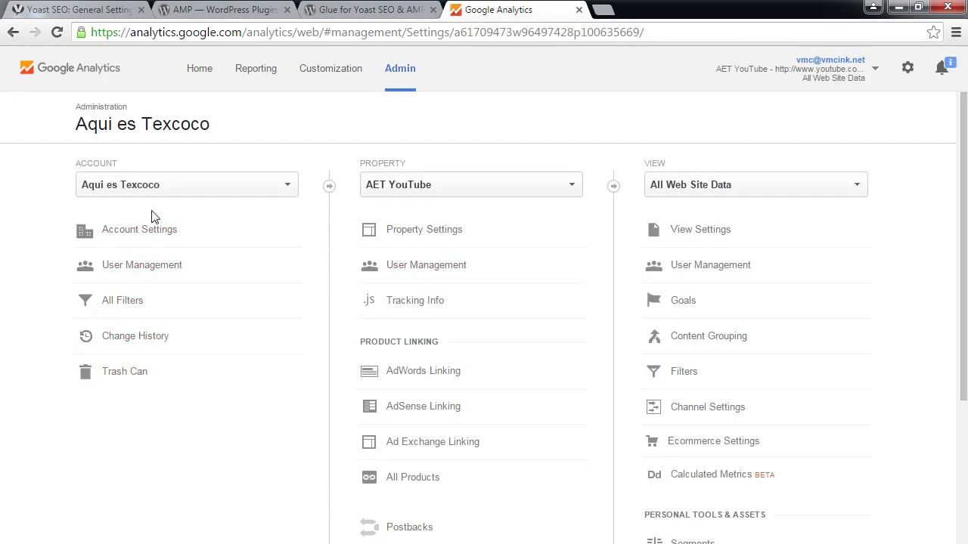
click(155, 184)
click(127, 441)
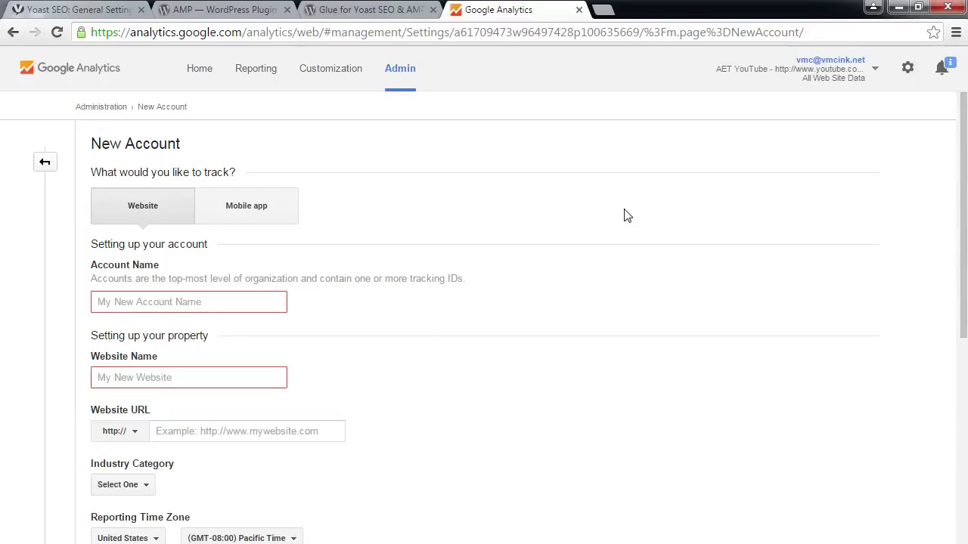
click(192, 70)
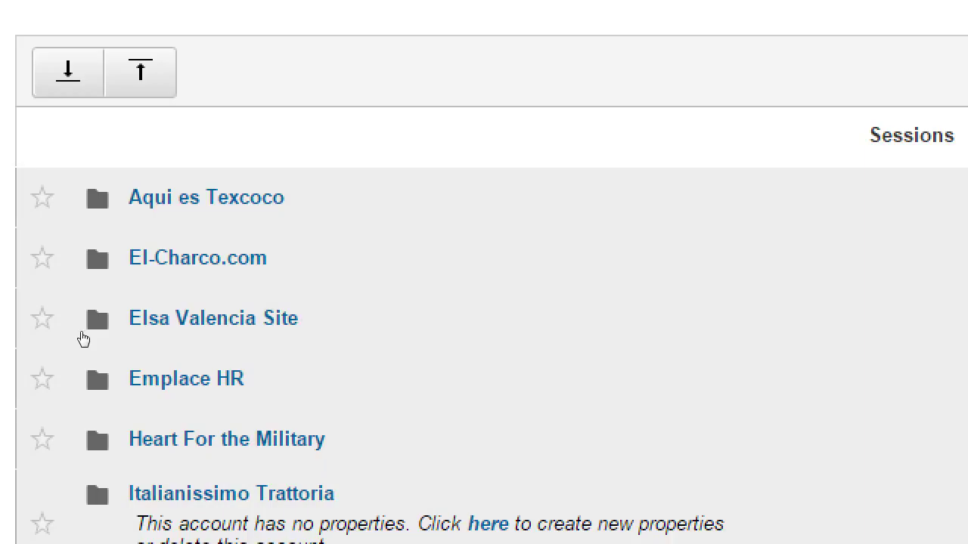
scroll(79, 340, down, 10)
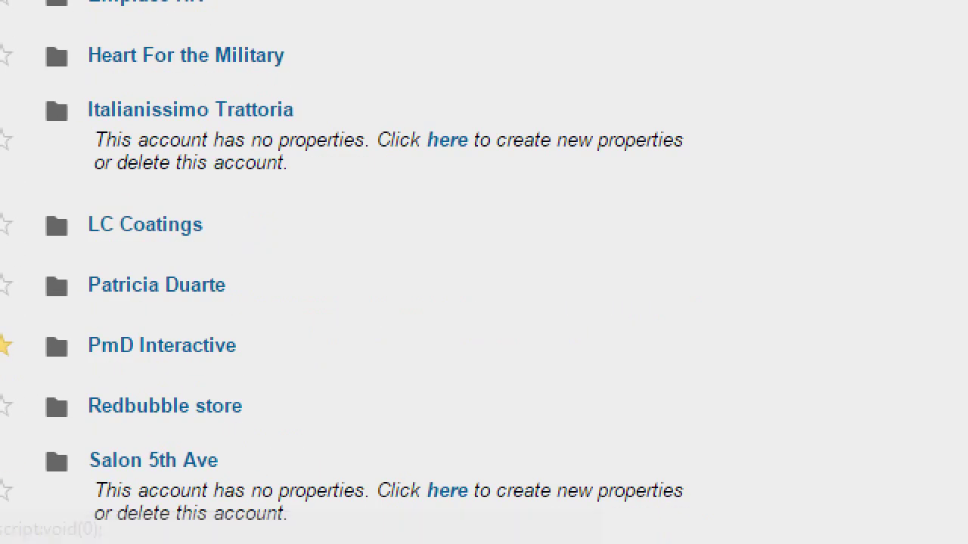
scroll(101, 510, down, 1)
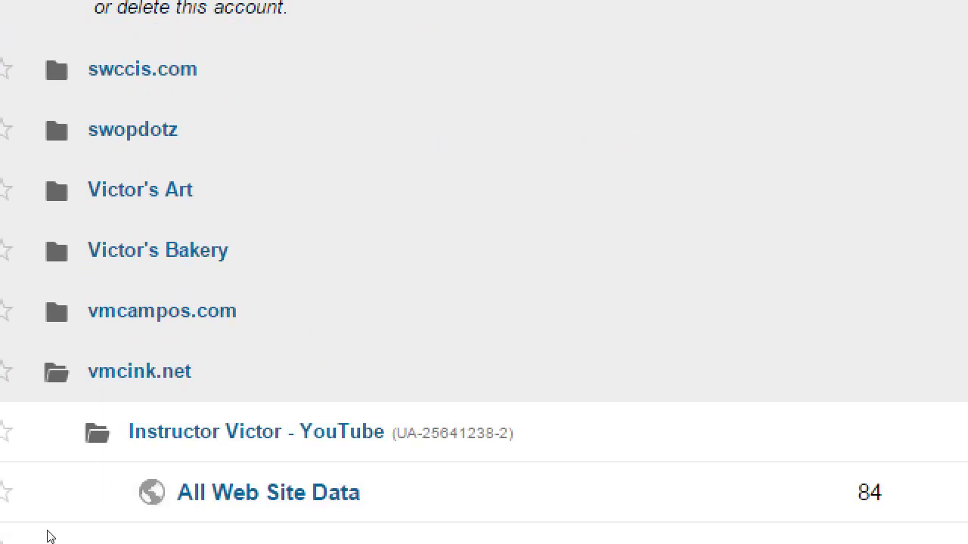
scroll(48, 531, down, 4)
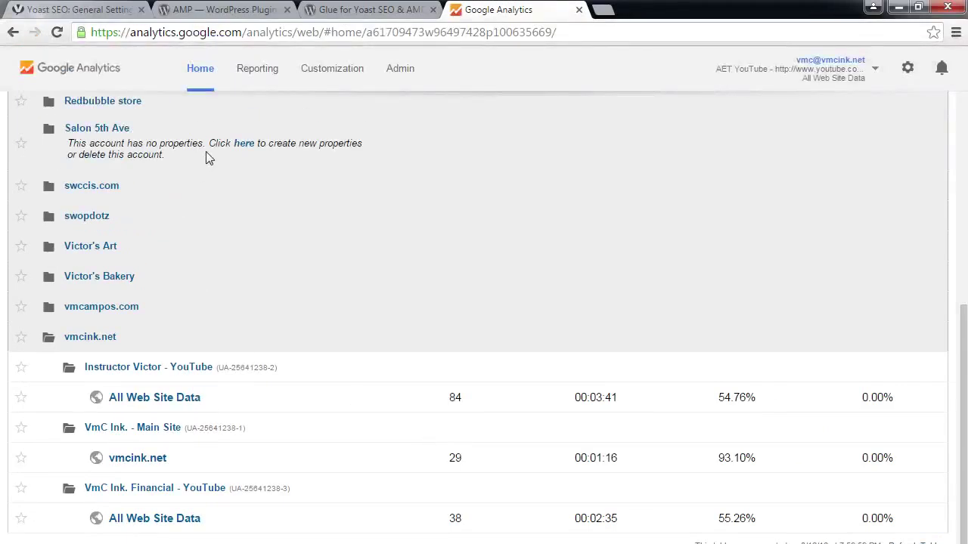
Start a new Analytics account for a website and name the account Victor's Awesome Bakery.
click(401, 72)
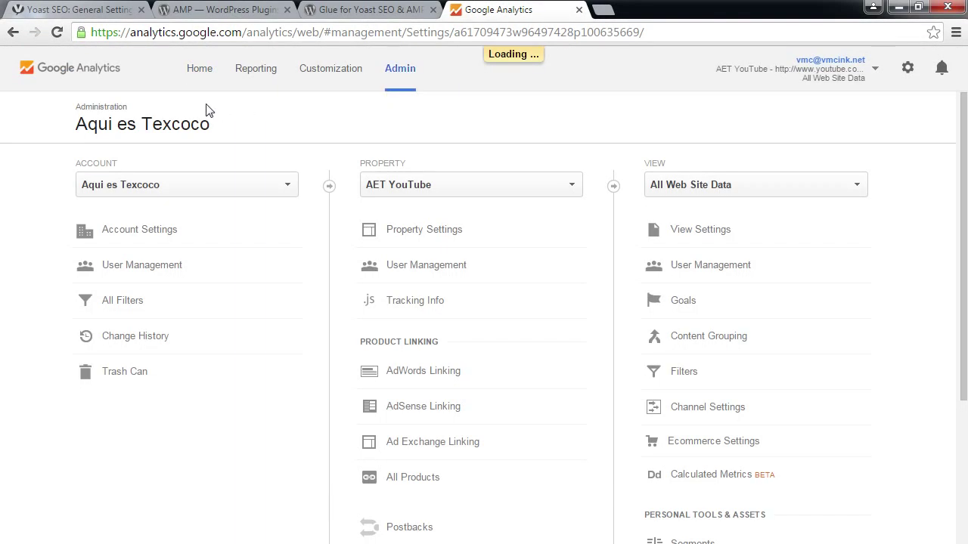
click(169, 184)
click(126, 442)
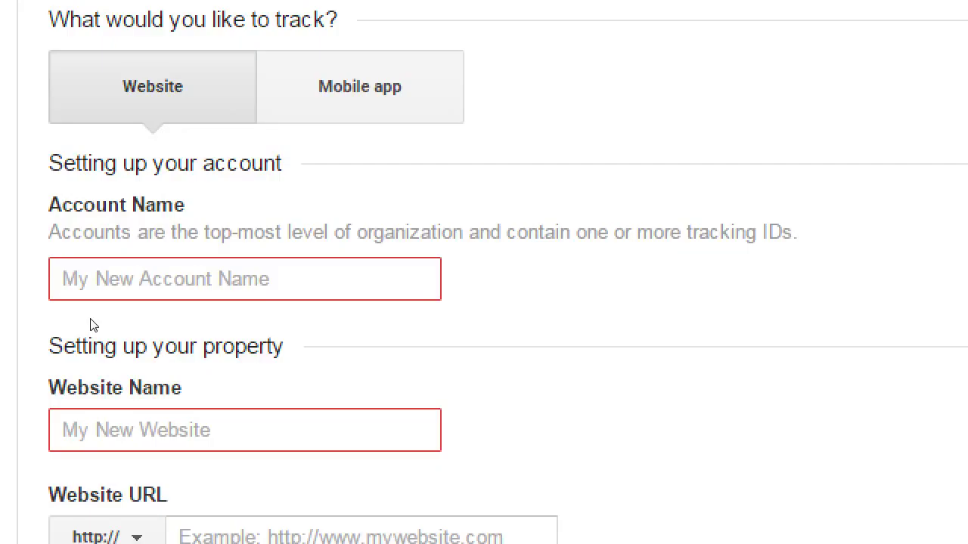
click(142, 299)
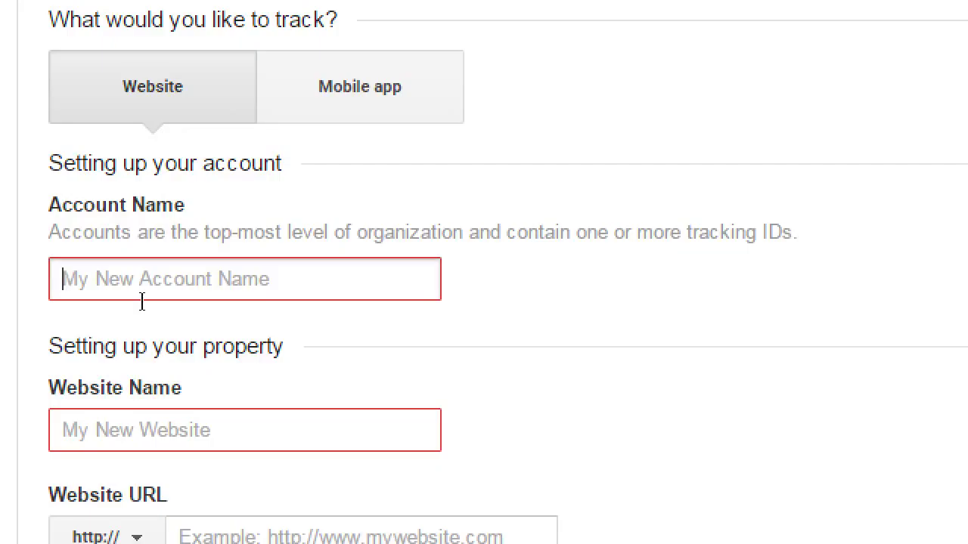
text(Victor's WEb)
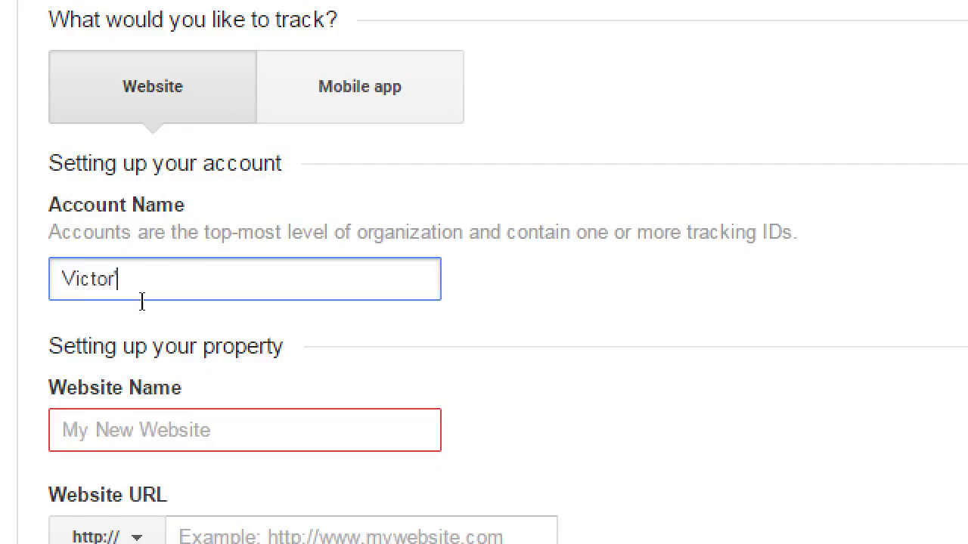
key(BackSpace)
key(BackSpace)
text(eb)
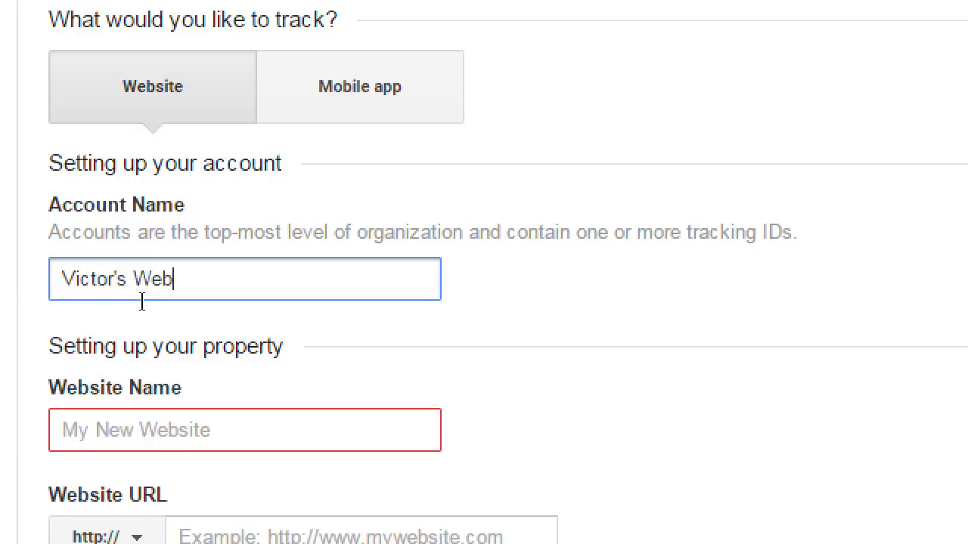
key(BackSpace)
key(BackSpace)
key(BackSpace)
key(BackSpace)
text(Awesome Bakery)
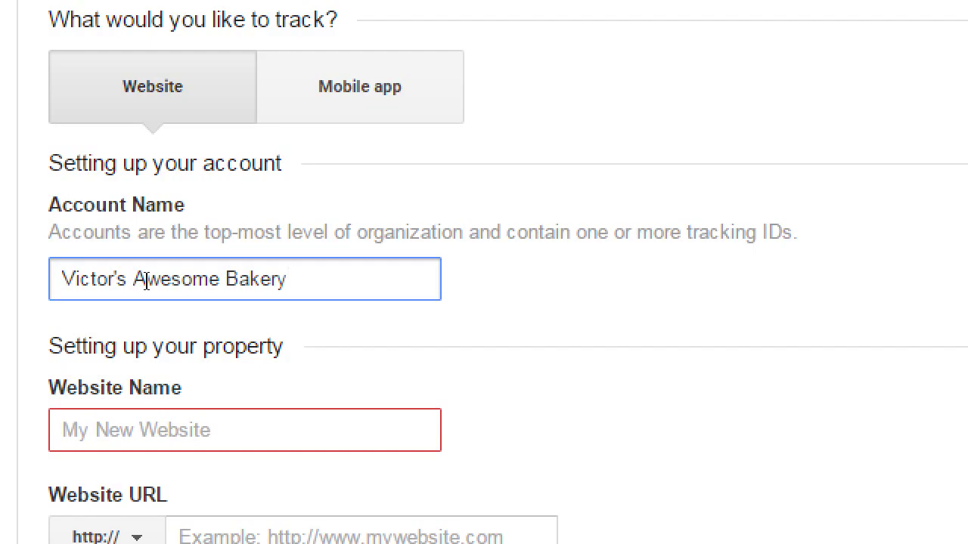
Set the website name of the new account's property to Main Site.
double_click(195, 344)
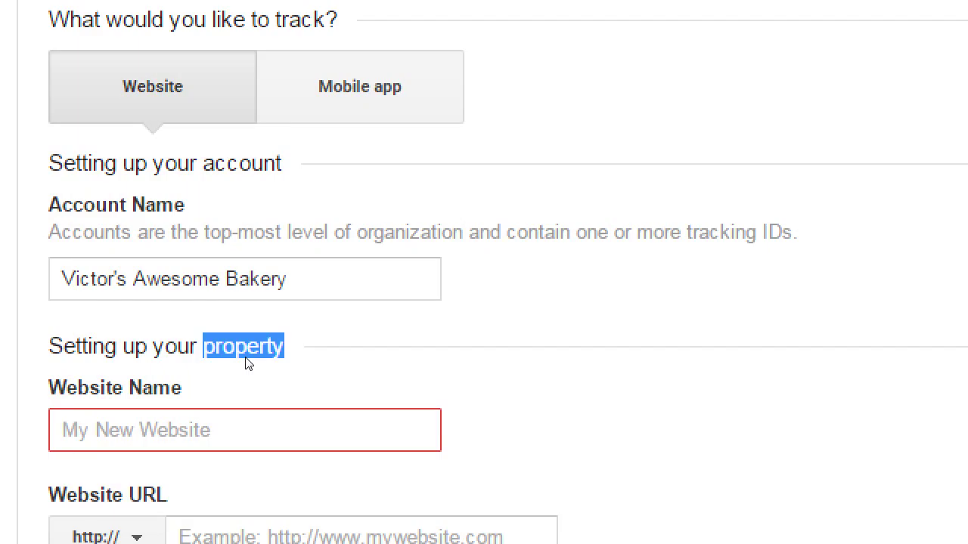
click(119, 338)
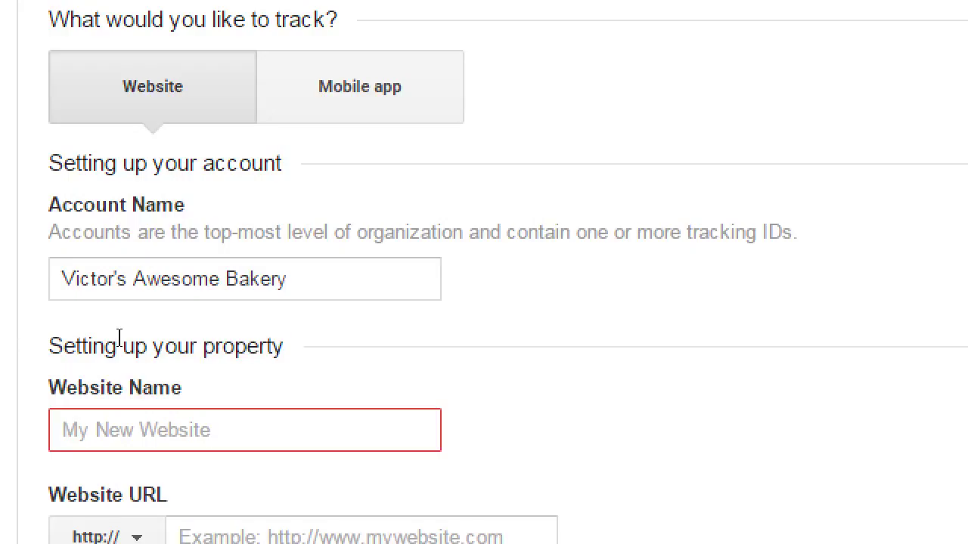
key(Tab)
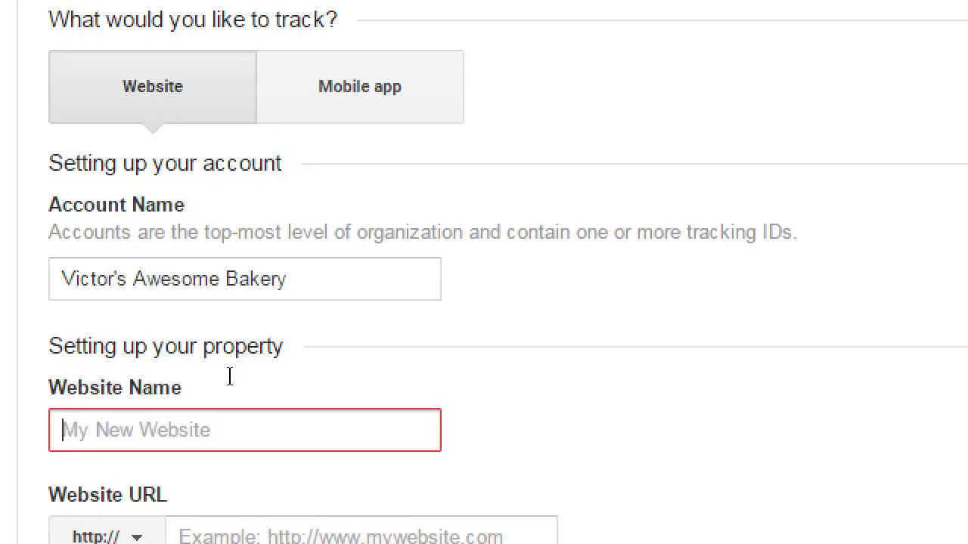
text(You)
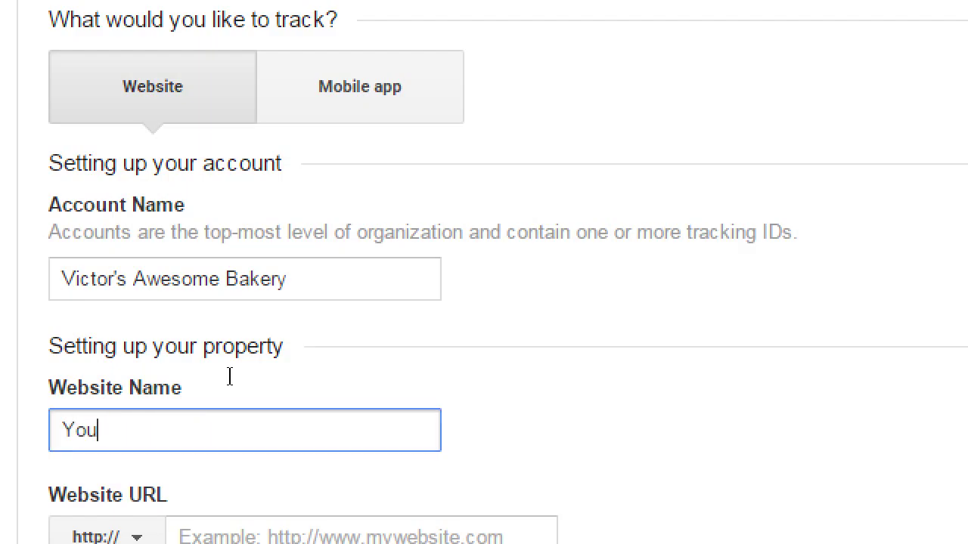
text(Tube Ta)
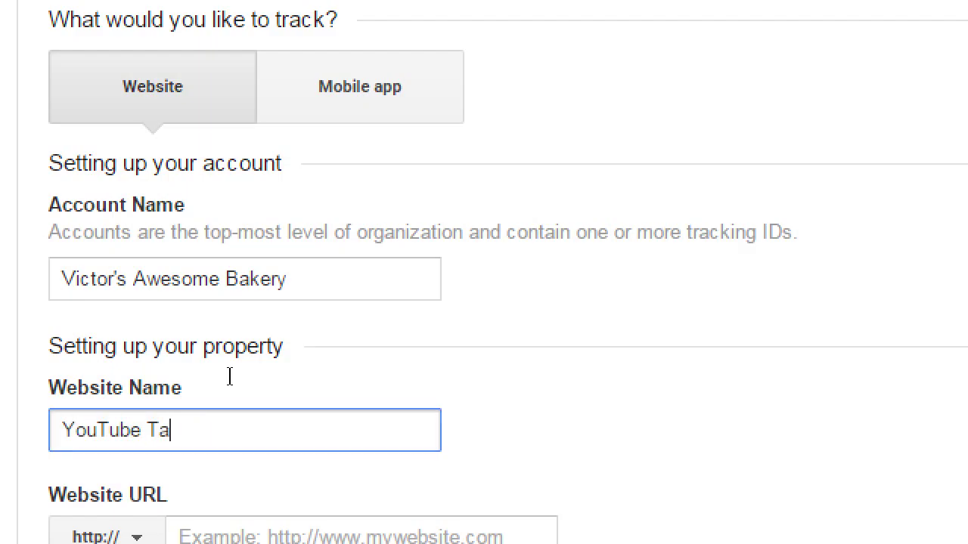
key(BackSpace)
key(BackSpace)
text(Data)
key(ctrl+a)
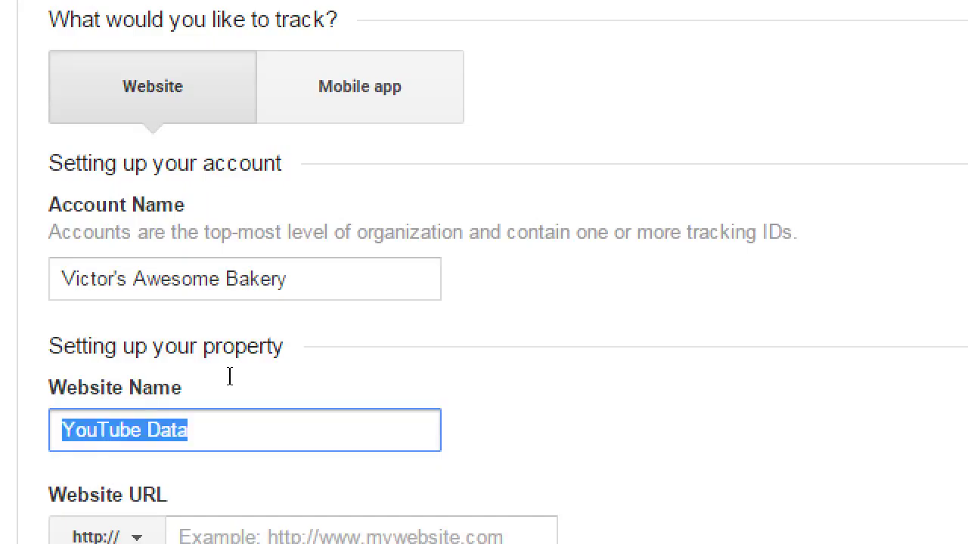
text(Main Site)
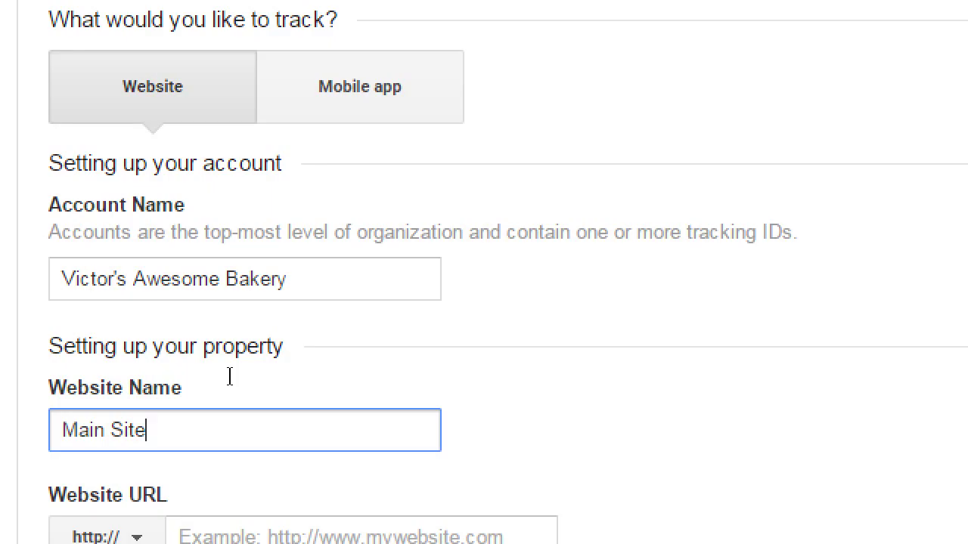
scroll(288, 361, down, 2)
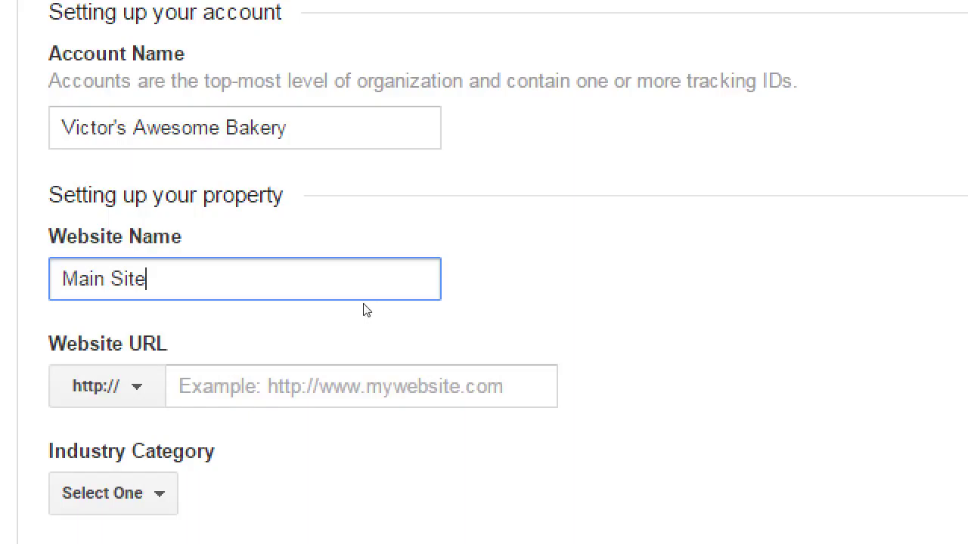
click(134, 367)
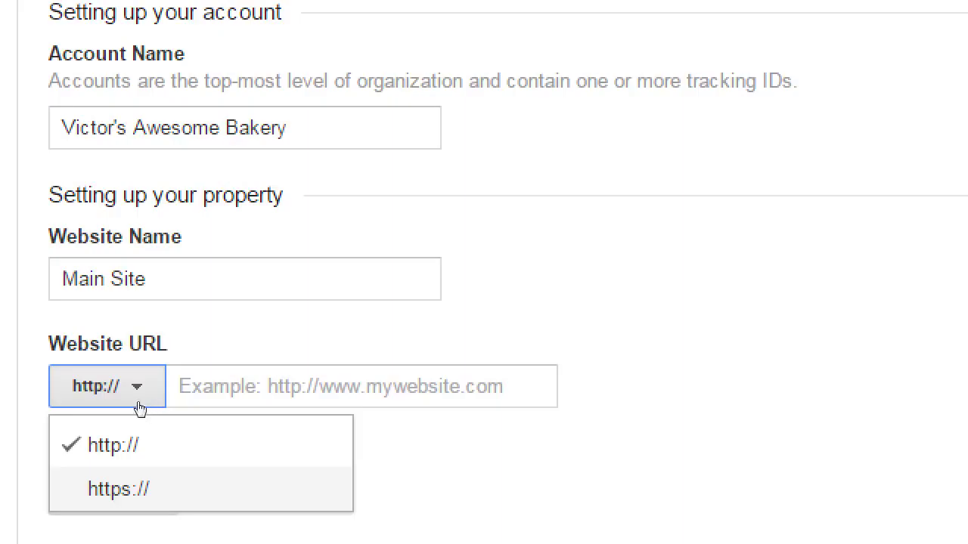
click(187, 367)
text(victorffff)
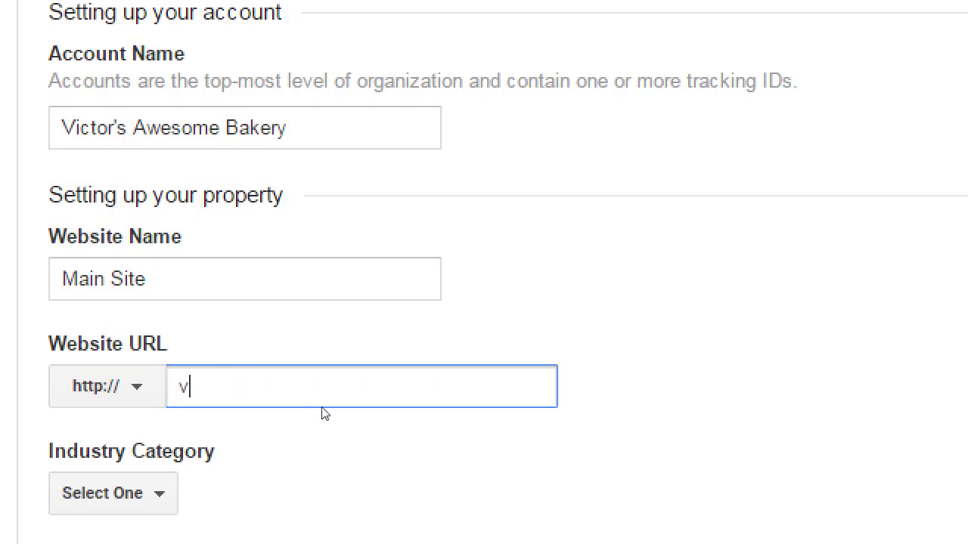
text(.com)
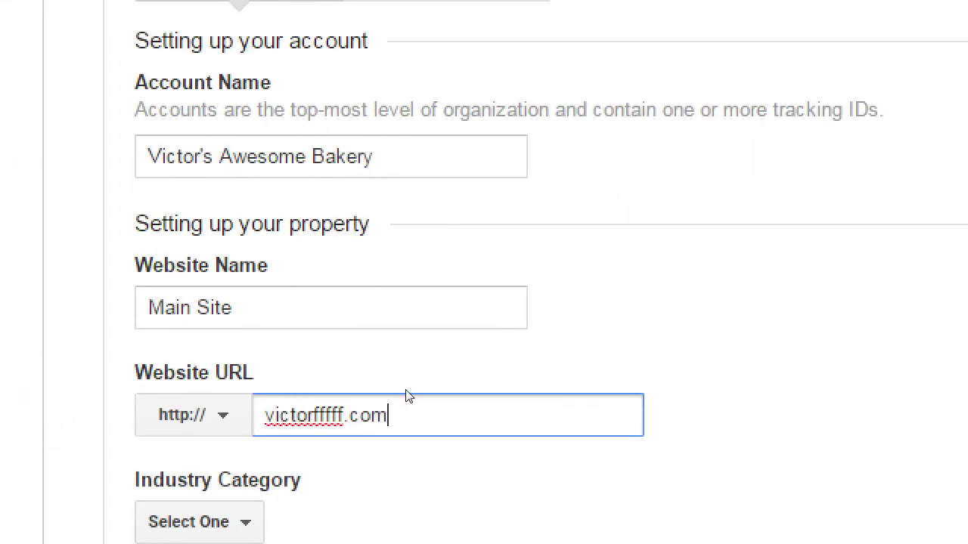
Set the property's industry category to Food and Drink, keeping data sharing with Google products & services enabled.
scroll(389, 398, down, 4)
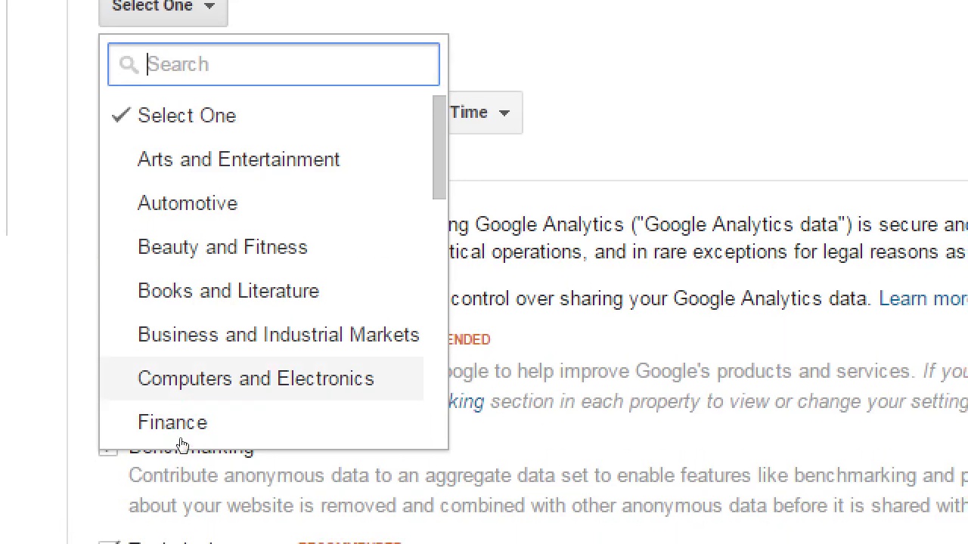
key(Escape)
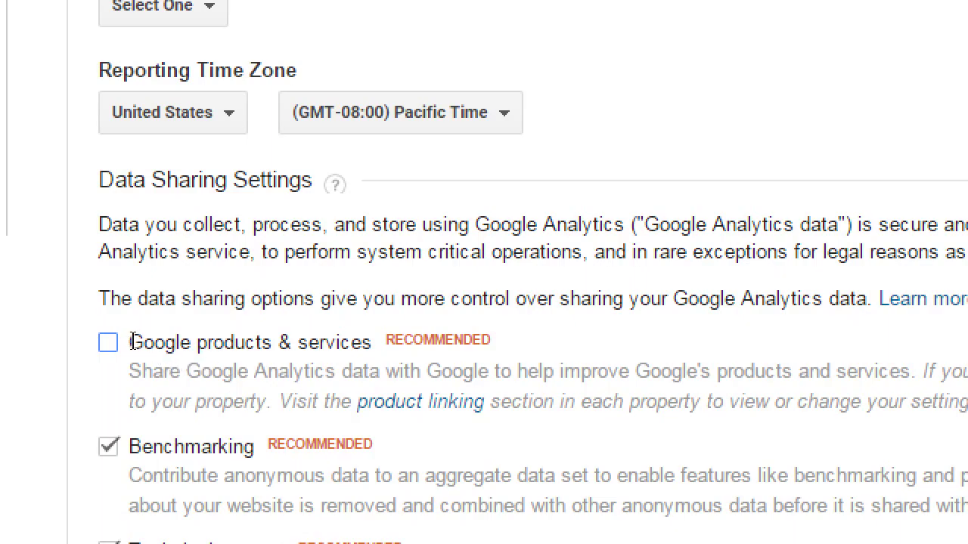
click(108, 342)
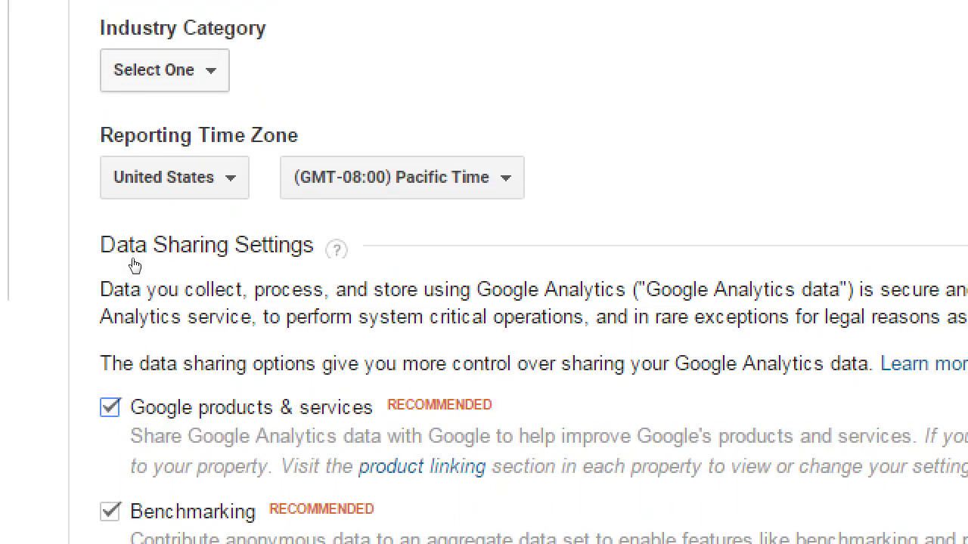
key(Return)
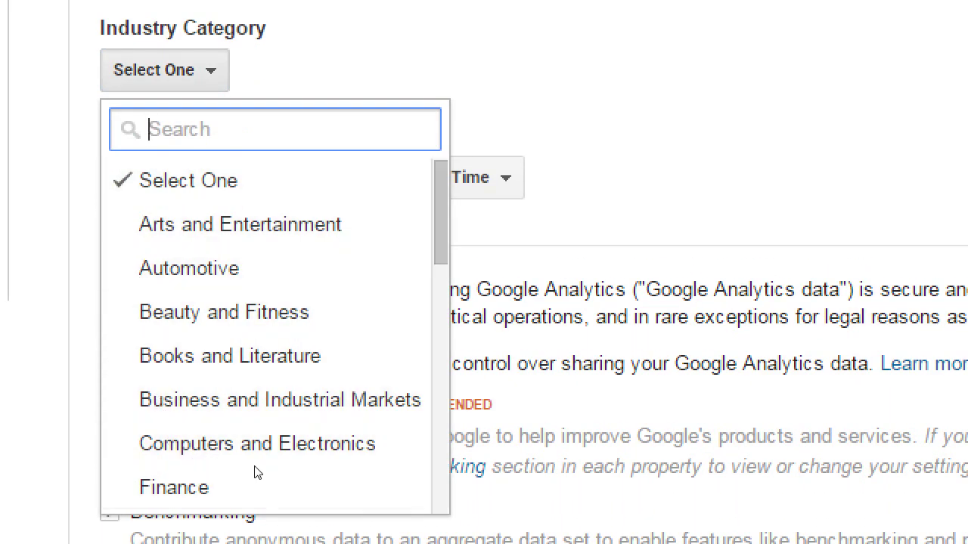
scroll(175, 388, down, 3)
key(Up)
key(Up)
key(Return)
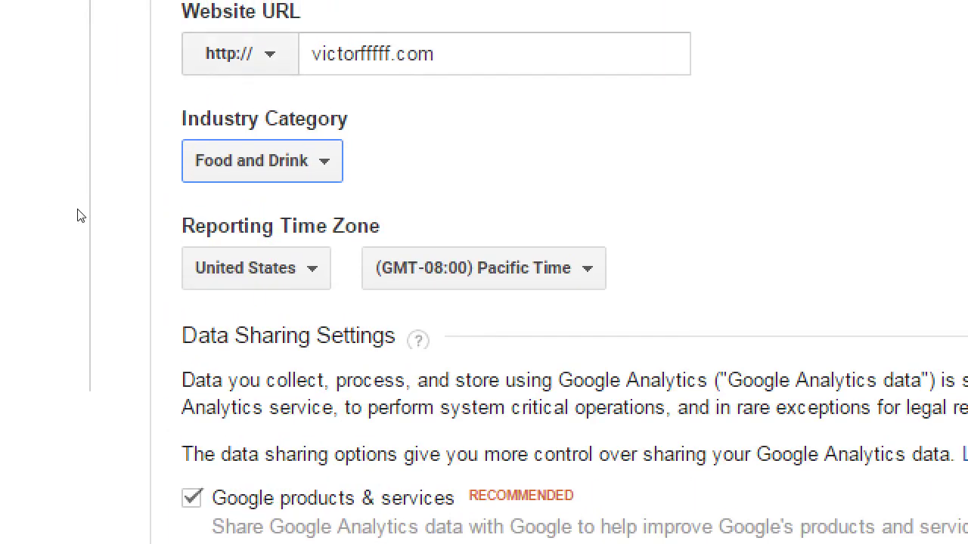
Change the property's industry category to Other.
key(Return)
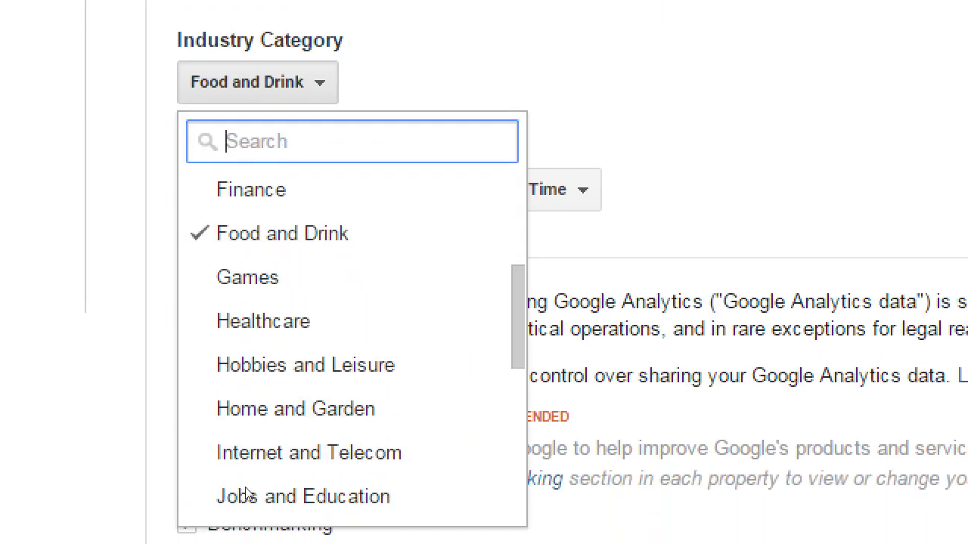
scroll(259, 476, down, 5)
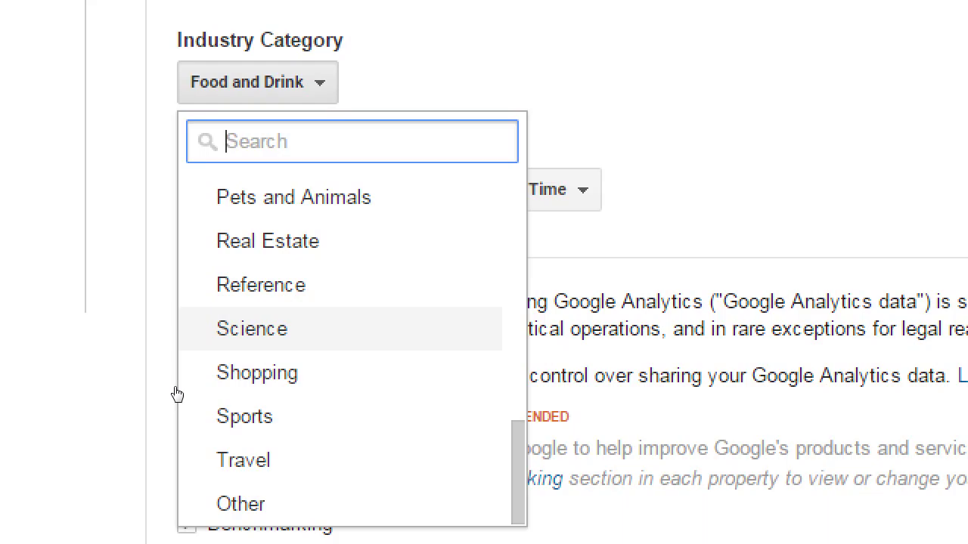
key(Down)
key(Down)
key(Down)
key(Down)
key(Return)
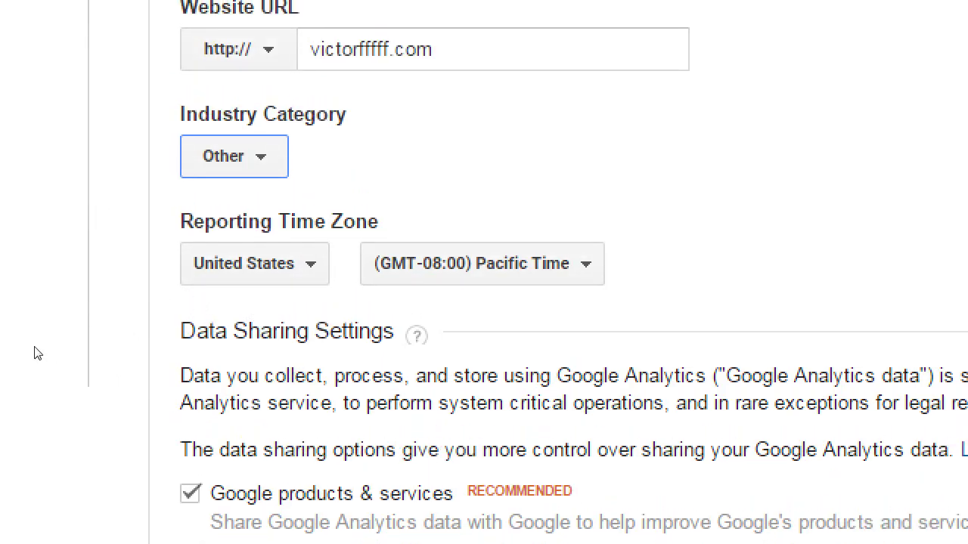
Disable all four data sharing options: Google products & services, Benchmarking, Technical support and Account specialists.
scroll(35, 352, down, 2)
scroll(35, 352, down, 2)
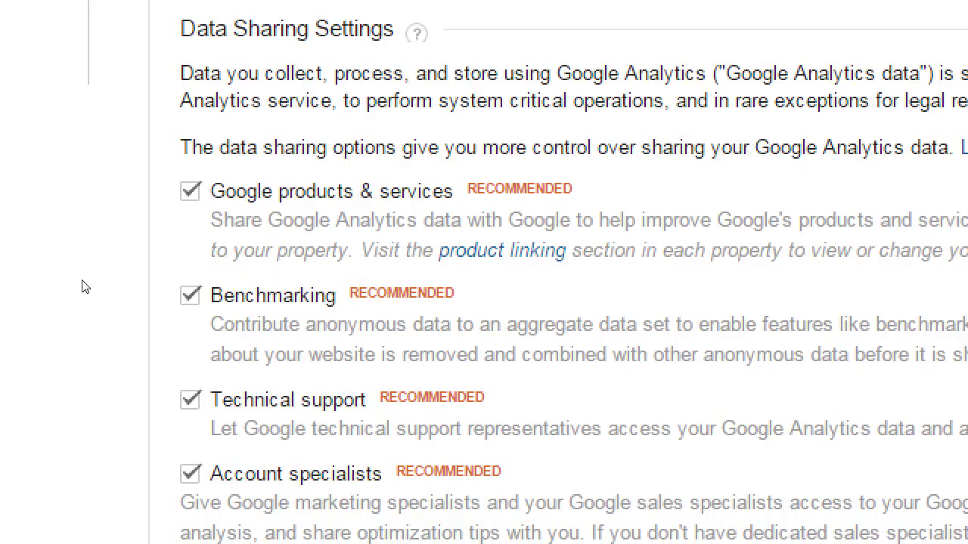
key(Tab)
key(space)
key(Tab)
key(space)
key(Tab)
key(space)
key(Tab)
key(space)
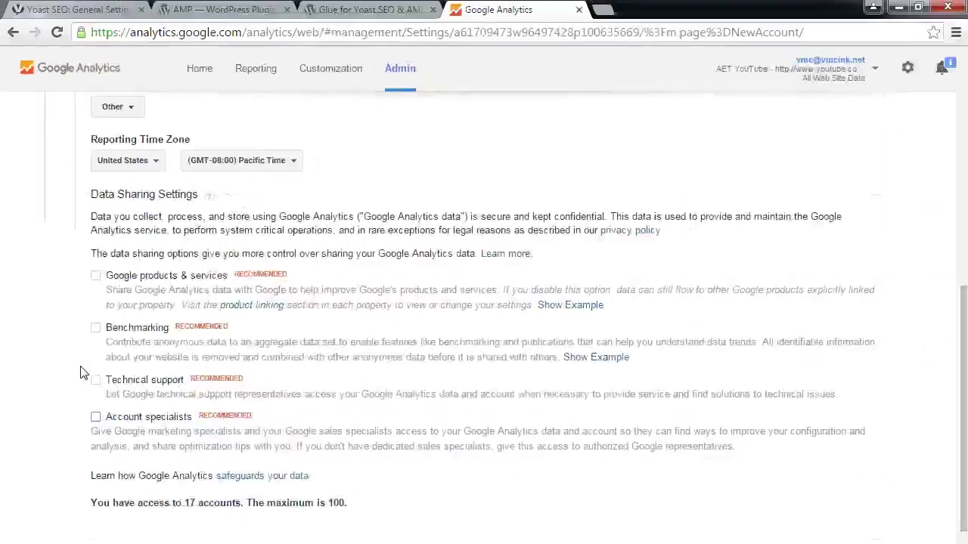
Request the tracking ID for the new account and accept the United States Google Analytics Terms of Service.
scroll(89, 411, down, 1)
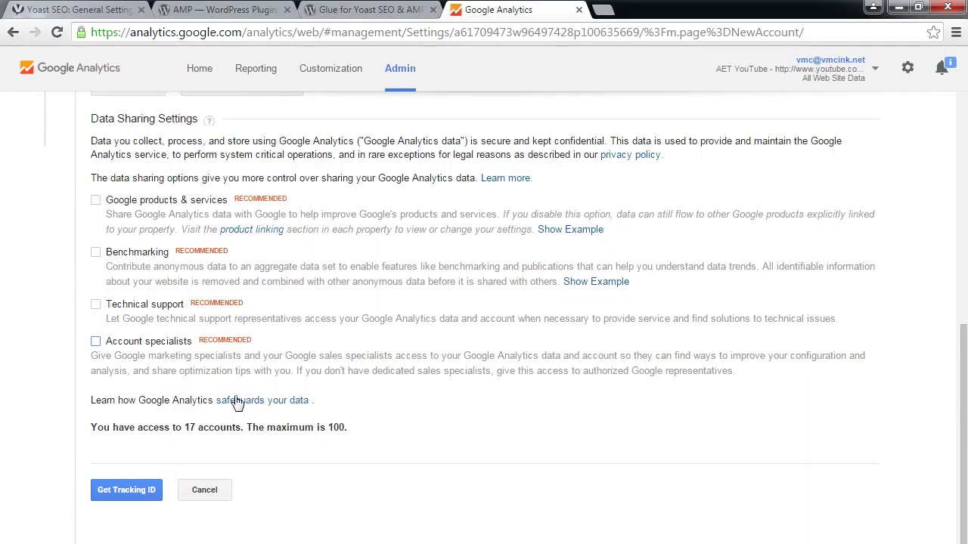
scroll(270, 429, down, 1)
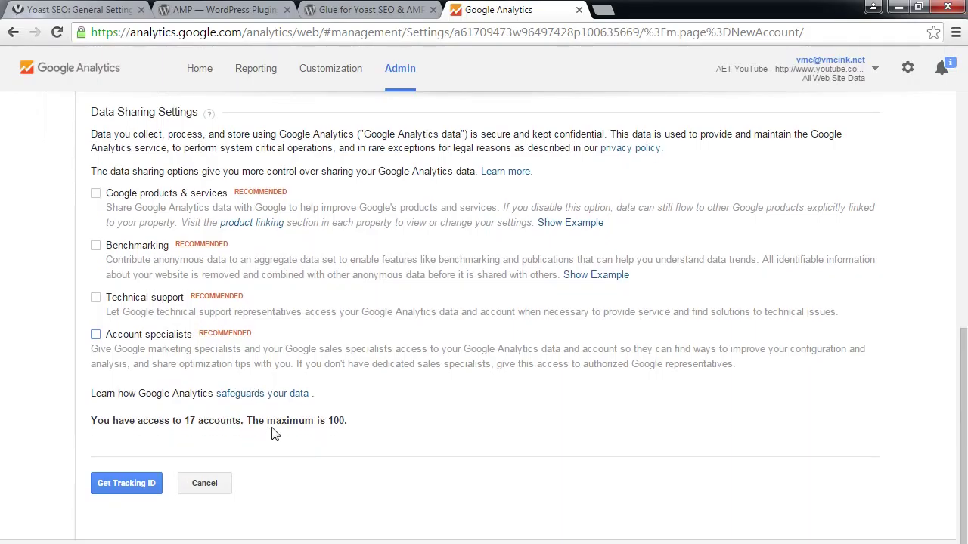
click(127, 486)
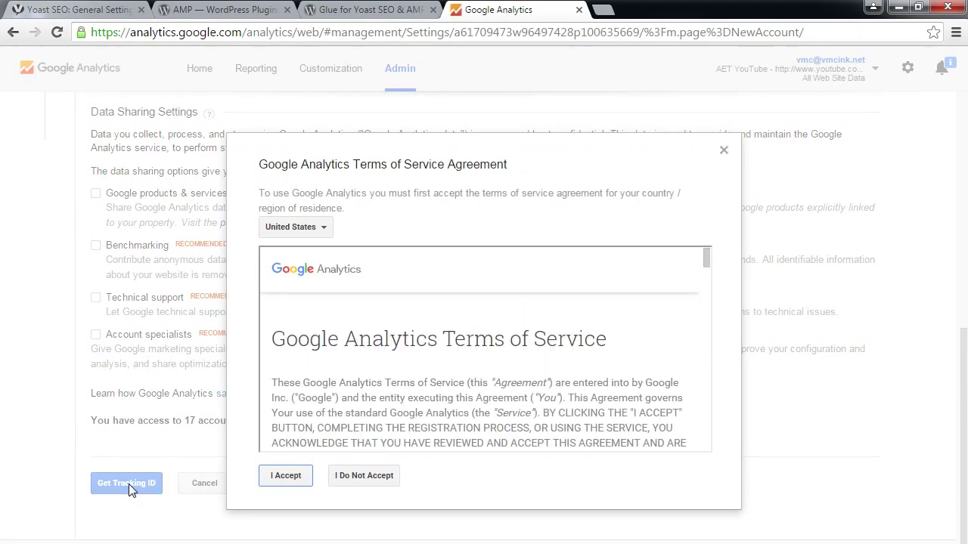
mouse_move(707, 264)
mouse_down()
mouse_move(709, 434)
mouse_move(691, 255)
mouse_up()
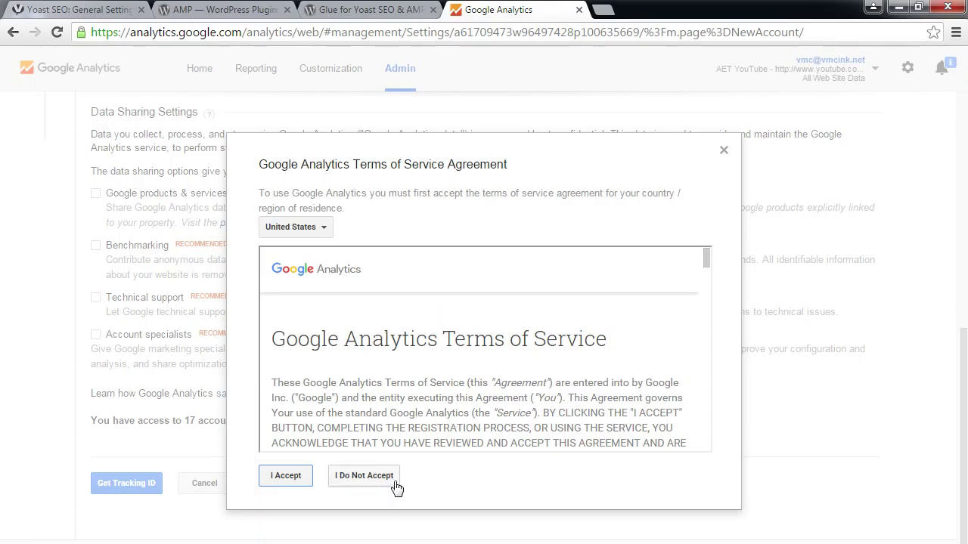
click(286, 476)
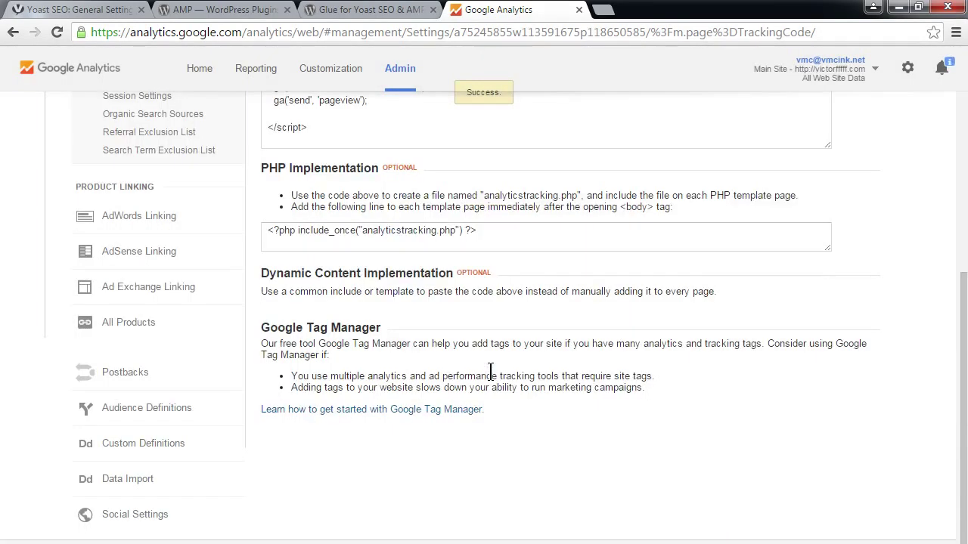
Examine the Main Site property's tracking ID, website tracking code and optional implementation methods.
scroll(567, 401, up, 3)
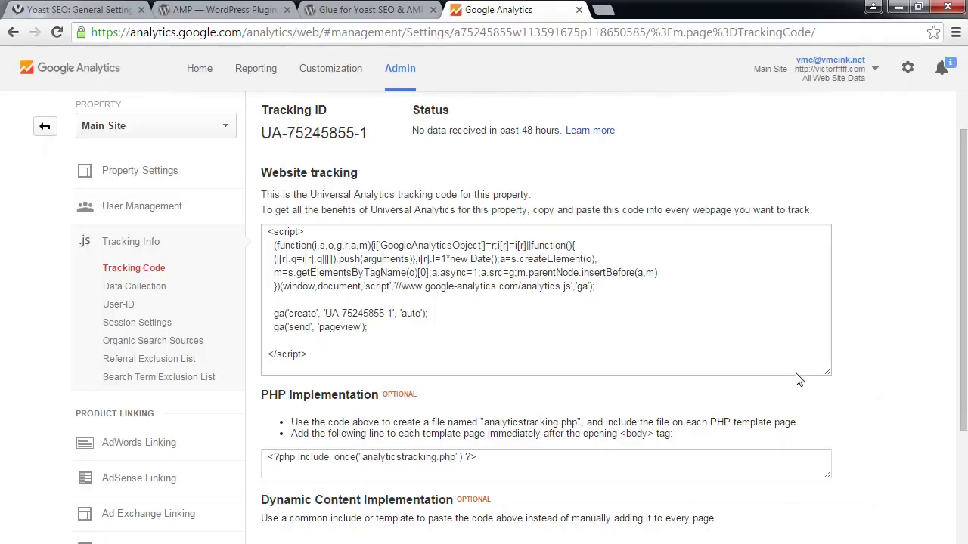
scroll(858, 344, up, 2)
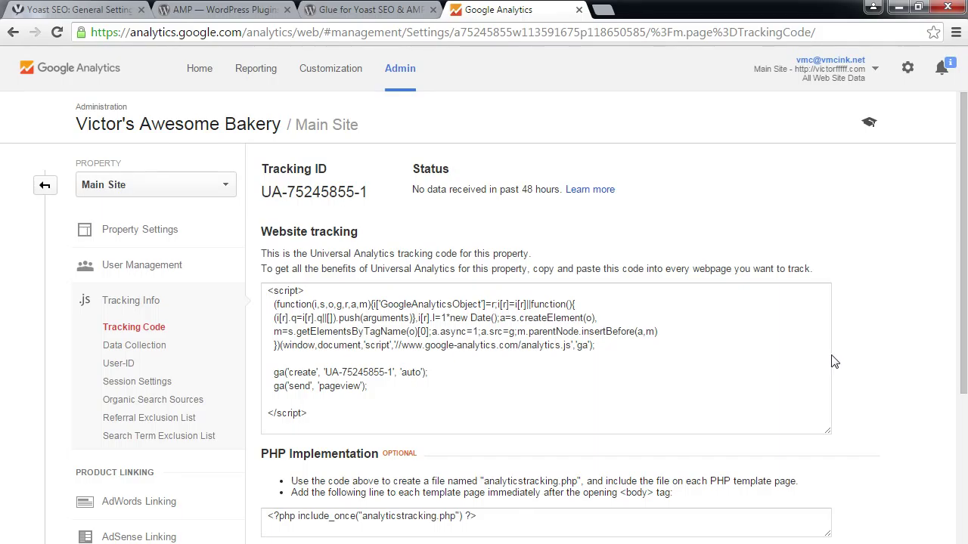
scroll(838, 370, down, 4)
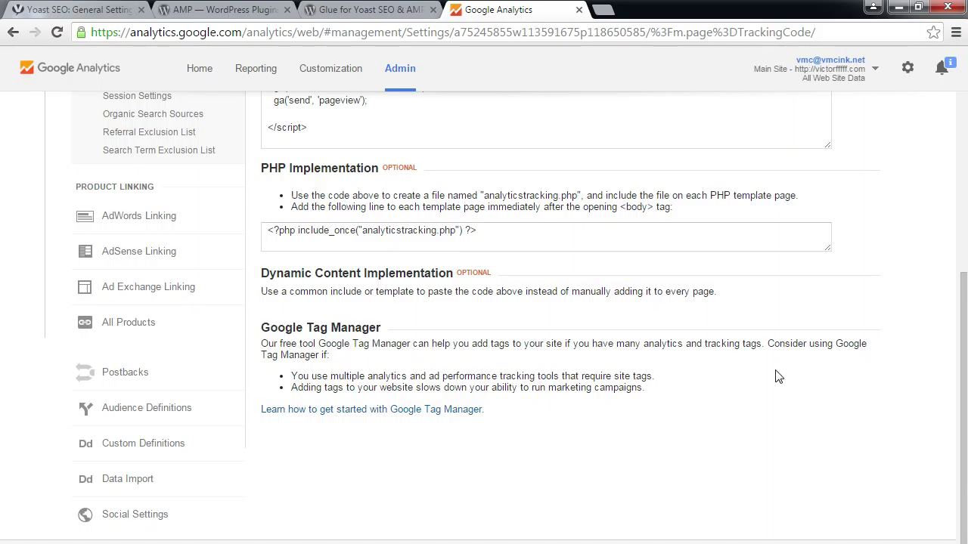
scroll(777, 376, up, 4)
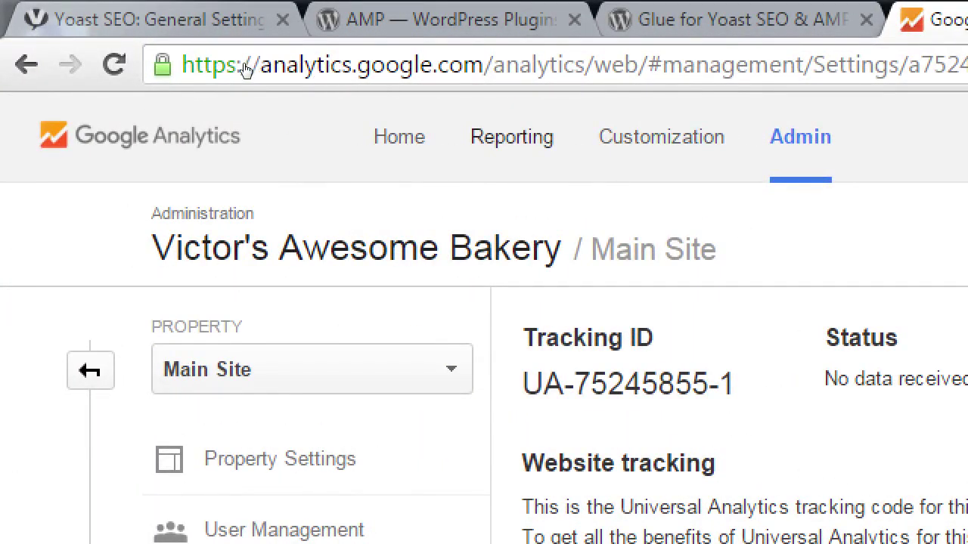
Find Victor's Awesome Bakery in the Home account list and expand it to view its Main Site property.
key(alt+Left)
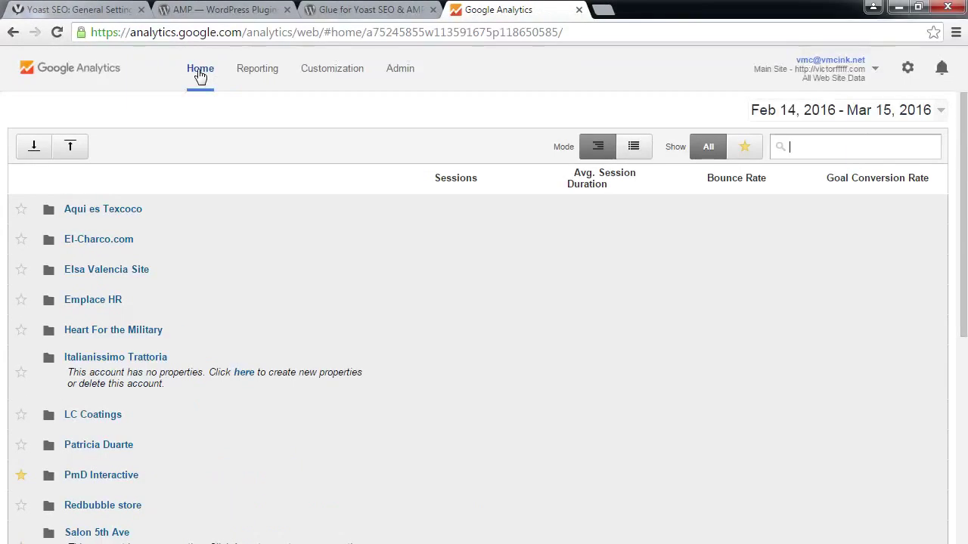
scroll(171, 283, down, 6)
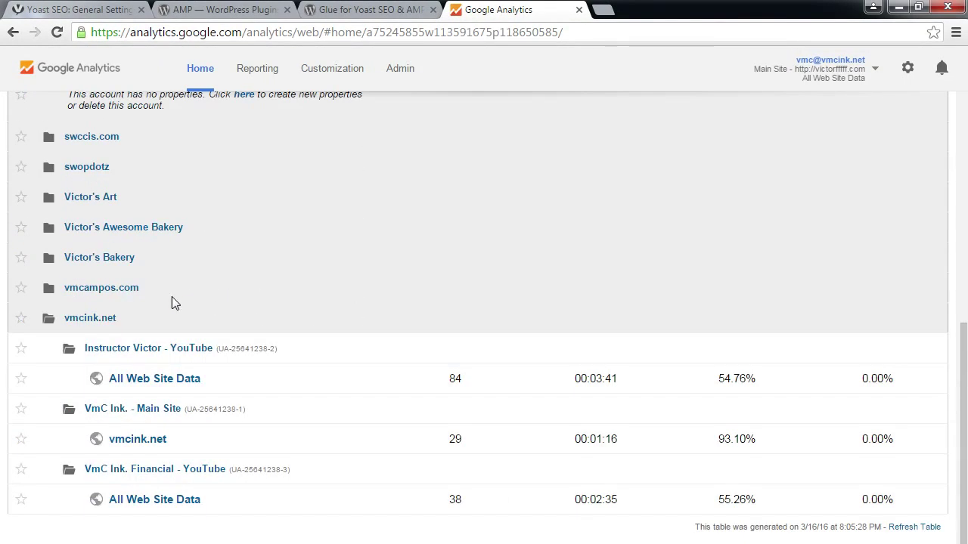
click(157, 316)
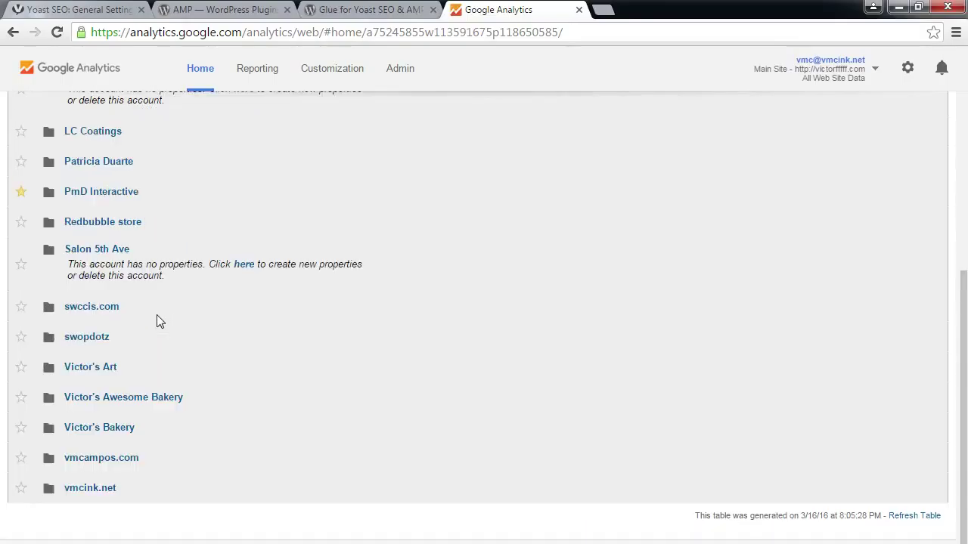
scroll(157, 316, up, 4)
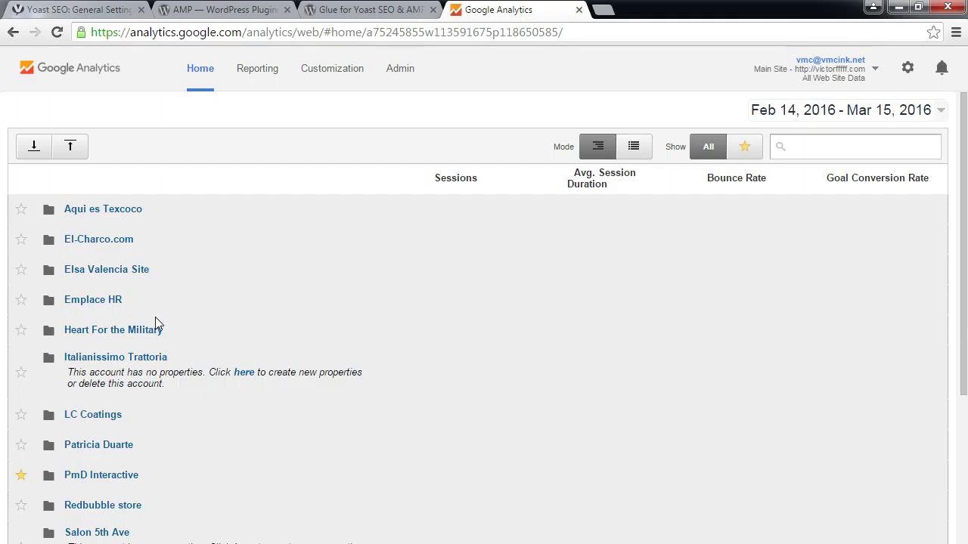
scroll(155, 321, down, 4)
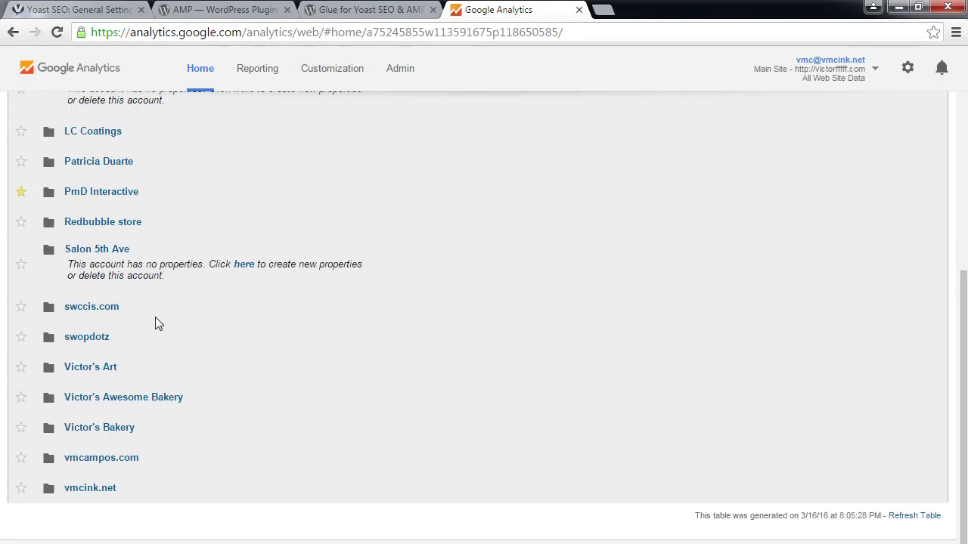
click(193, 393)
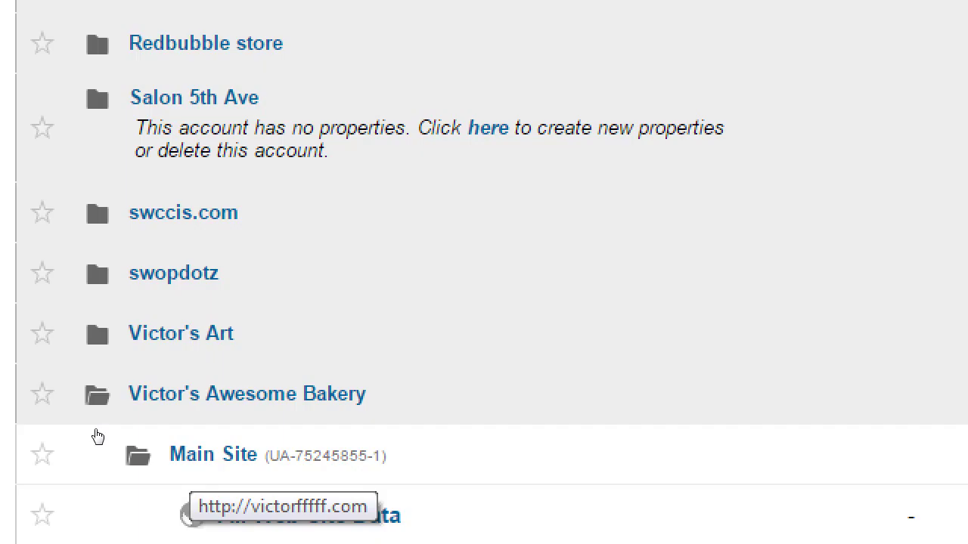
Go to Administration and look through the list of available accounts, leaving Victor's Awesome Bakery selected.
scroll(98, 437, up, 10)
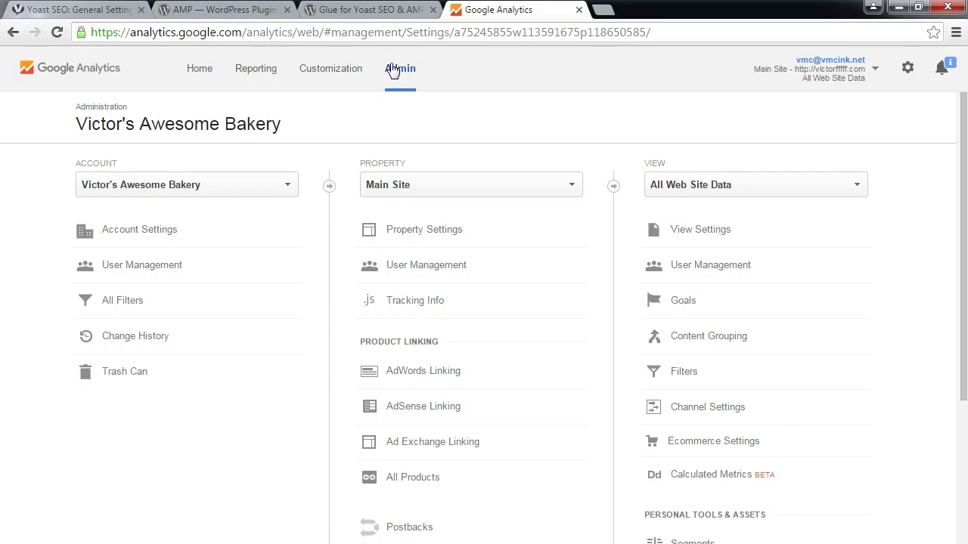
click(288, 185)
scroll(218, 302, down, 6)
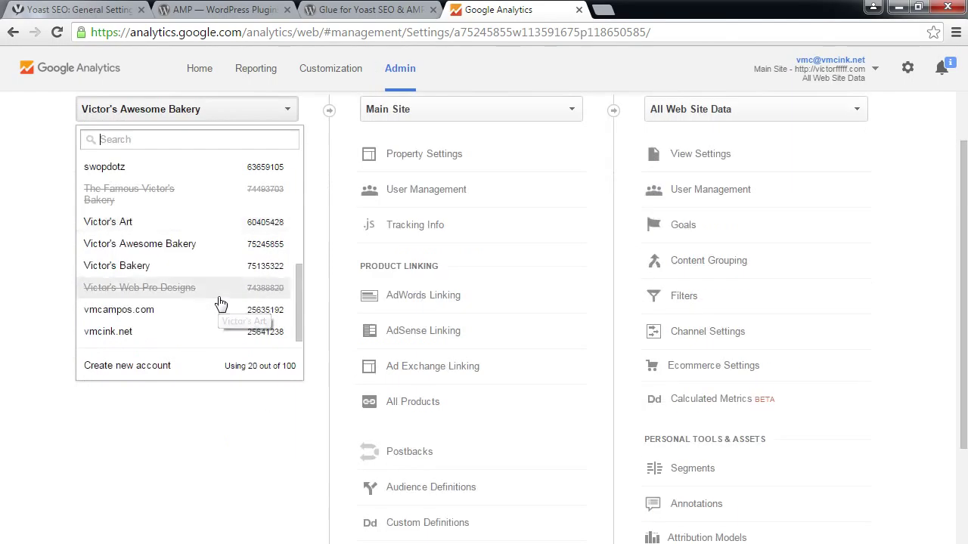
scroll(220, 303, up, 2)
scroll(220, 303, up, 5)
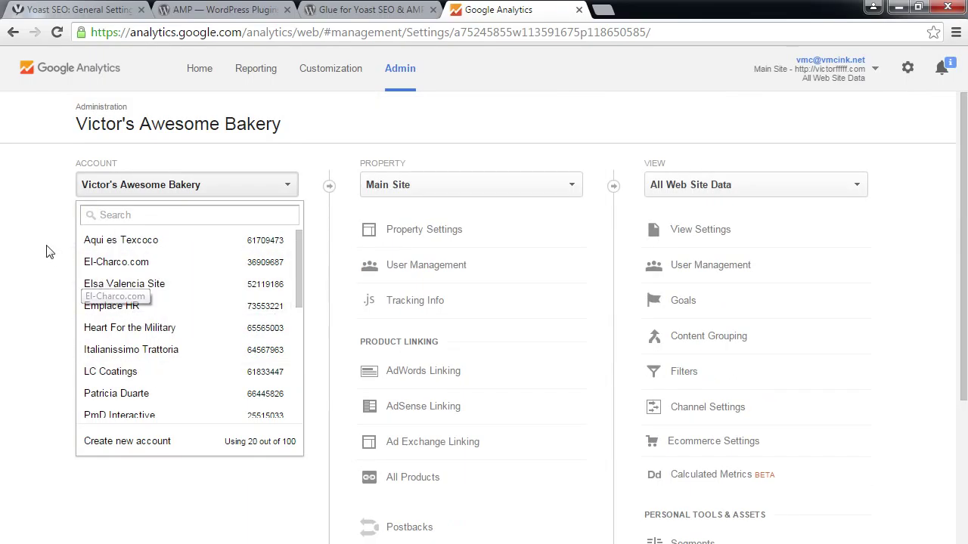
click(43, 249)
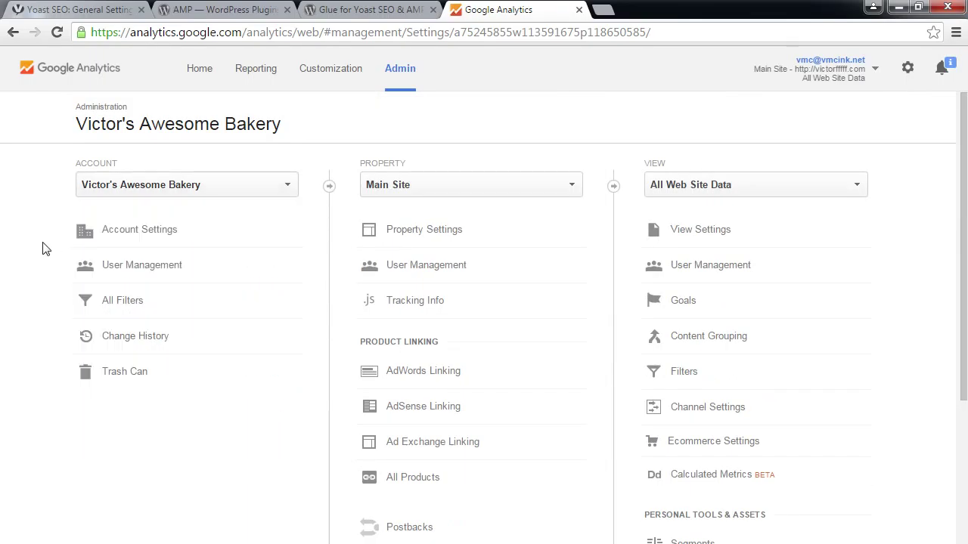
Review the account settings of Victor's Awesome Bakery, including its name and data sharing options.
click(117, 241)
scroll(118, 241, down, 3)
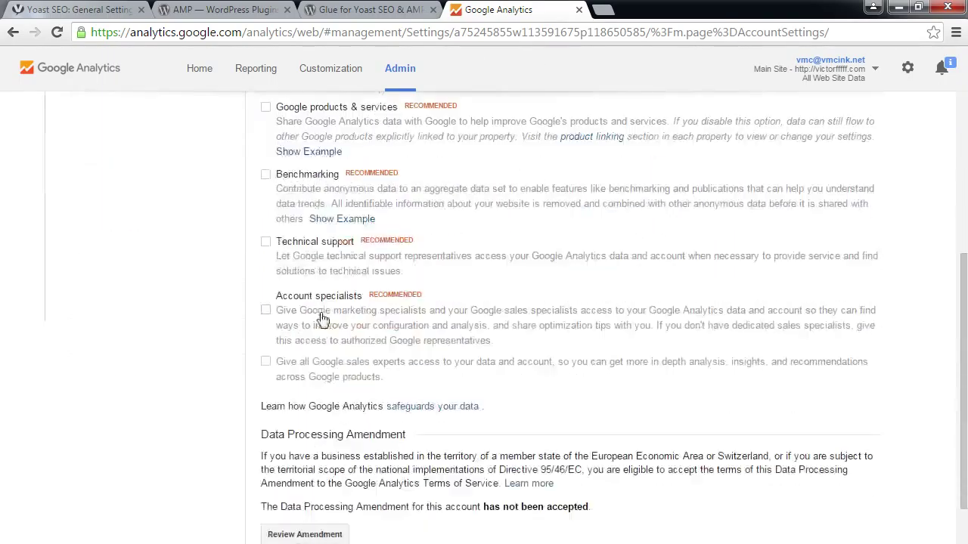
scroll(329, 310, up, 2)
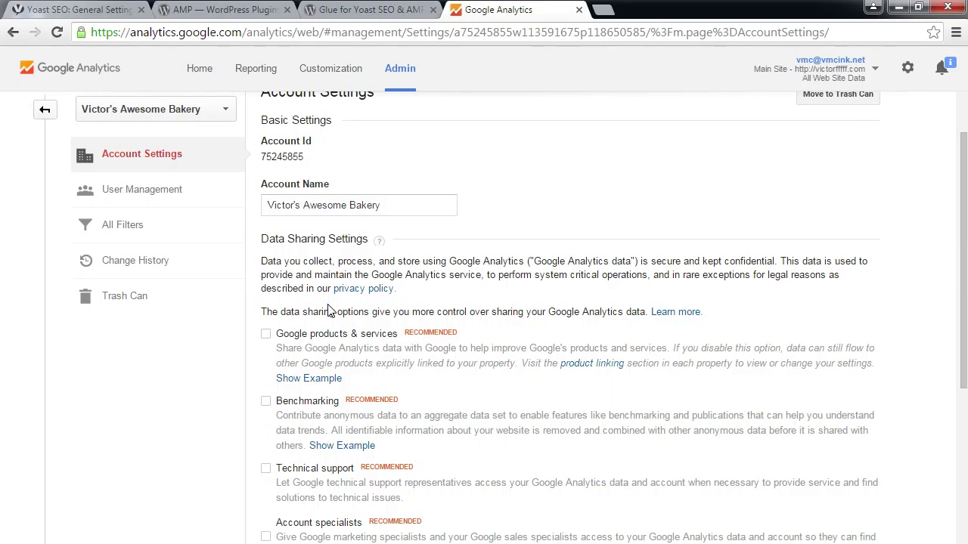
scroll(329, 310, up, 1)
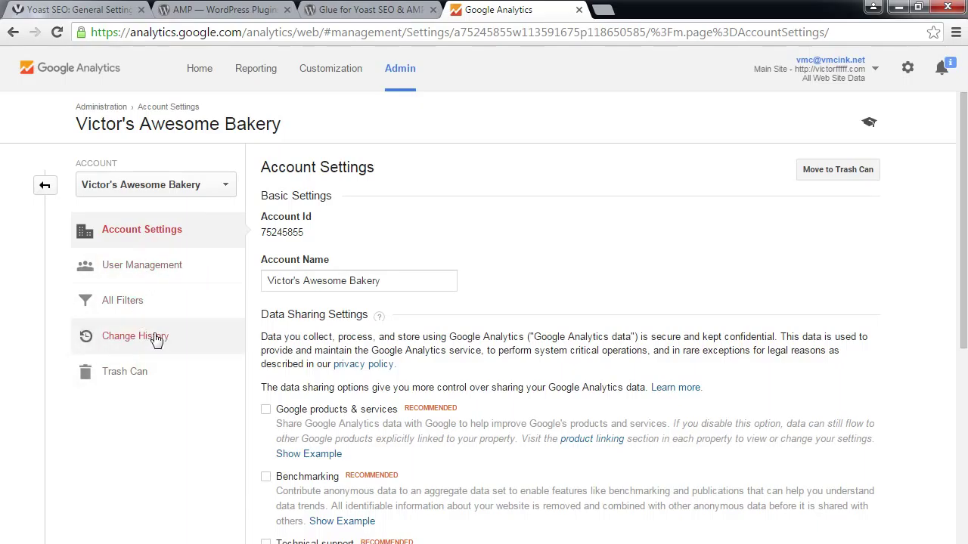
View the account's filters and change history, and return to the Administration overview.
click(144, 299)
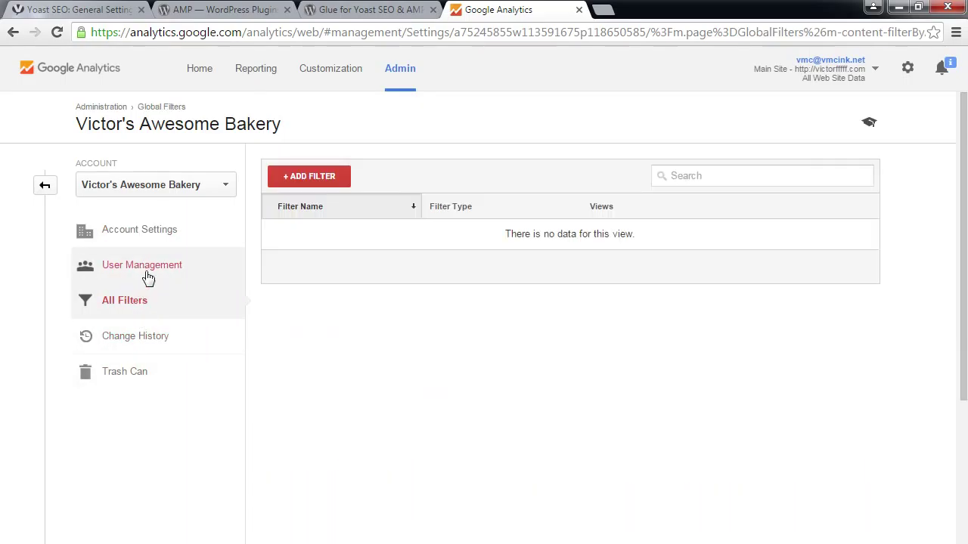
click(147, 332)
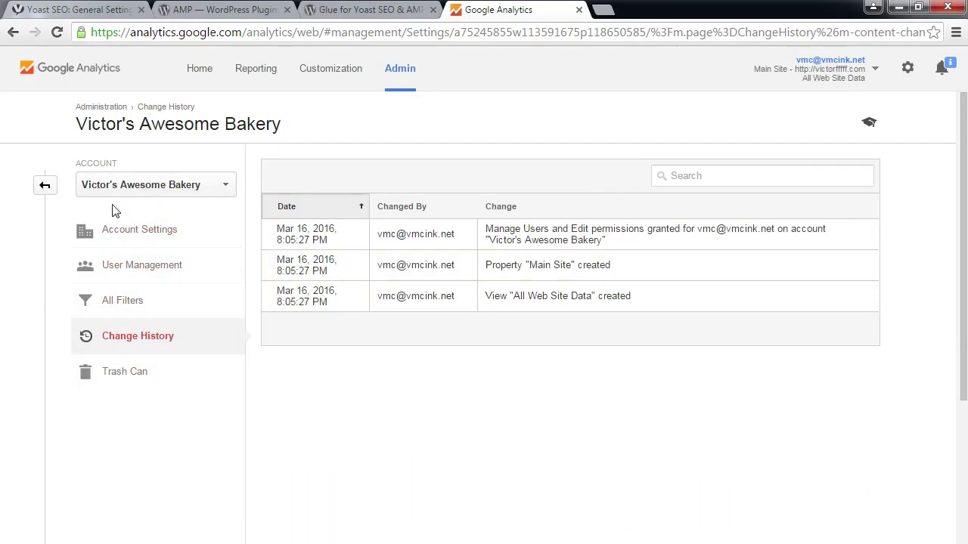
click(43, 186)
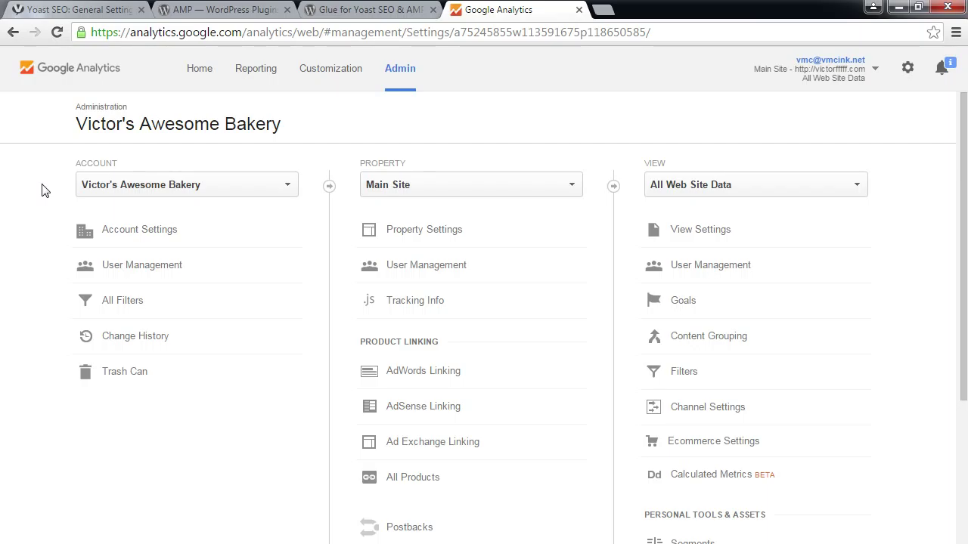
View the tracking code page of the Main Site property and return to the Administration overview.
click(423, 302)
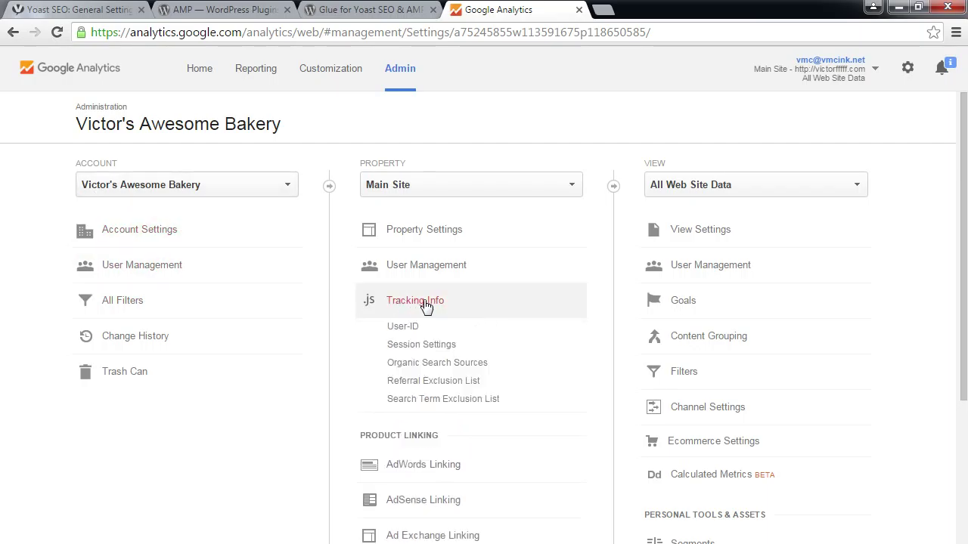
click(427, 328)
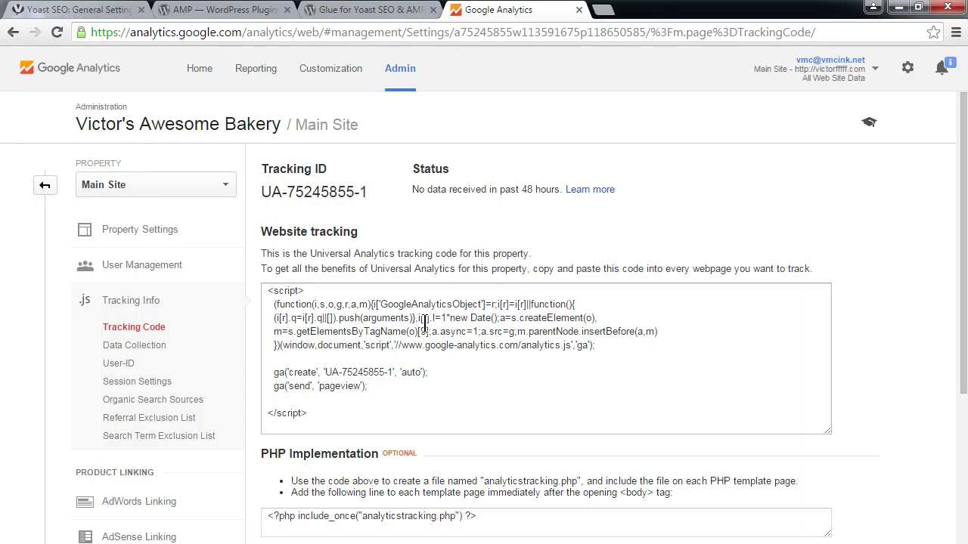
click(388, 66)
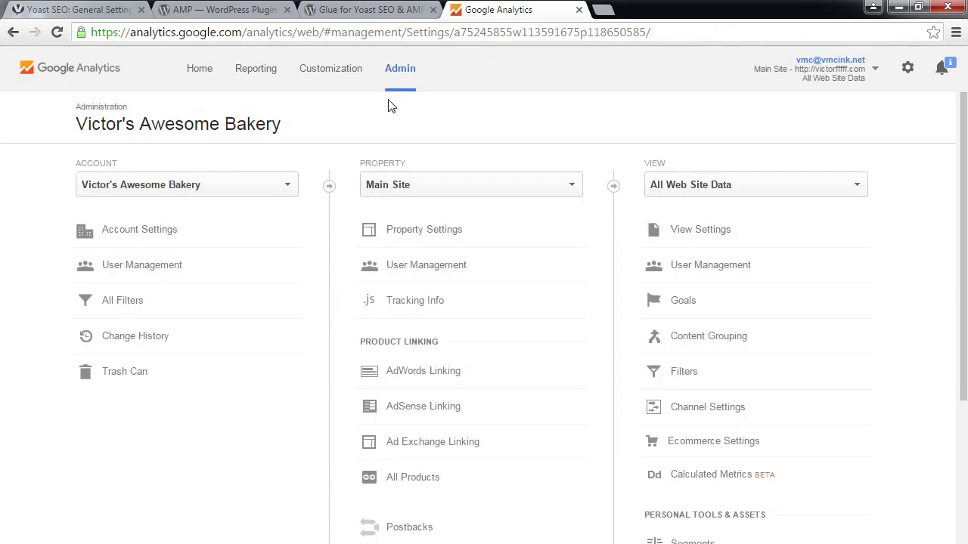
click(413, 302)
click(417, 329)
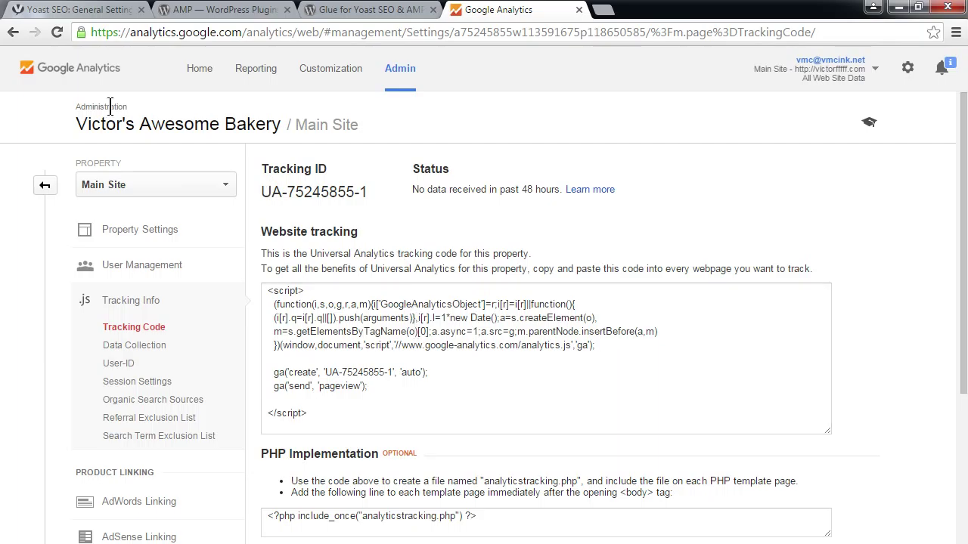
click(47, 185)
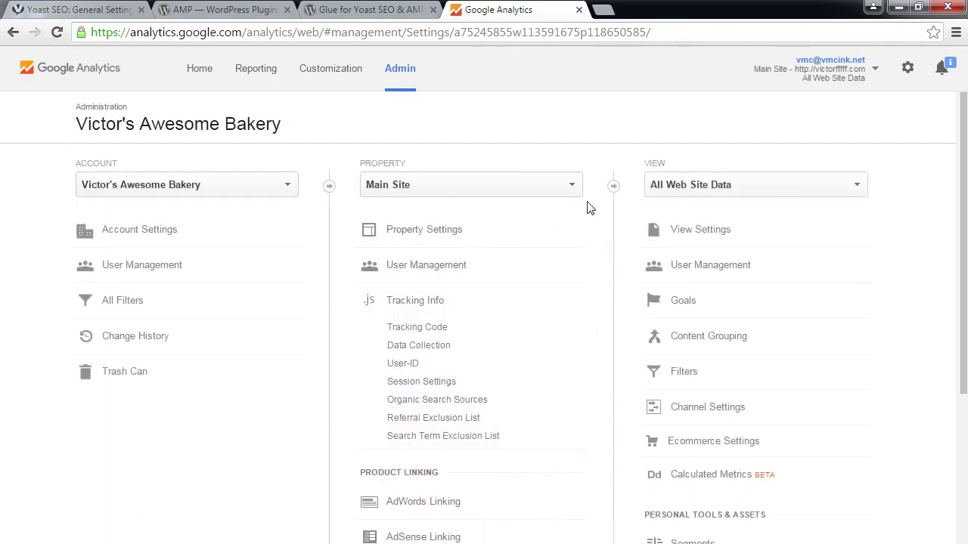
Look through the property and view options listed on the Administration overview.
scroll(701, 250, down, 1)
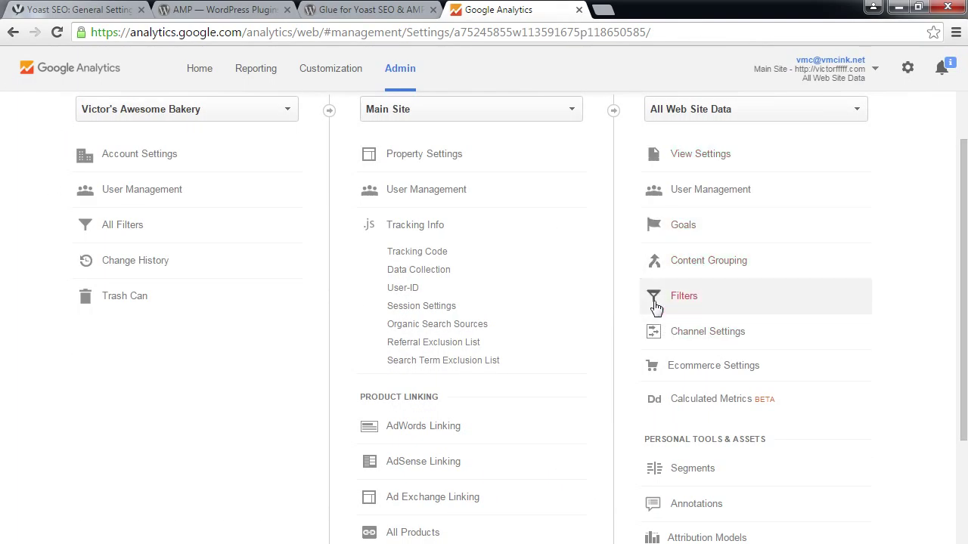
scroll(680, 240, down, 3)
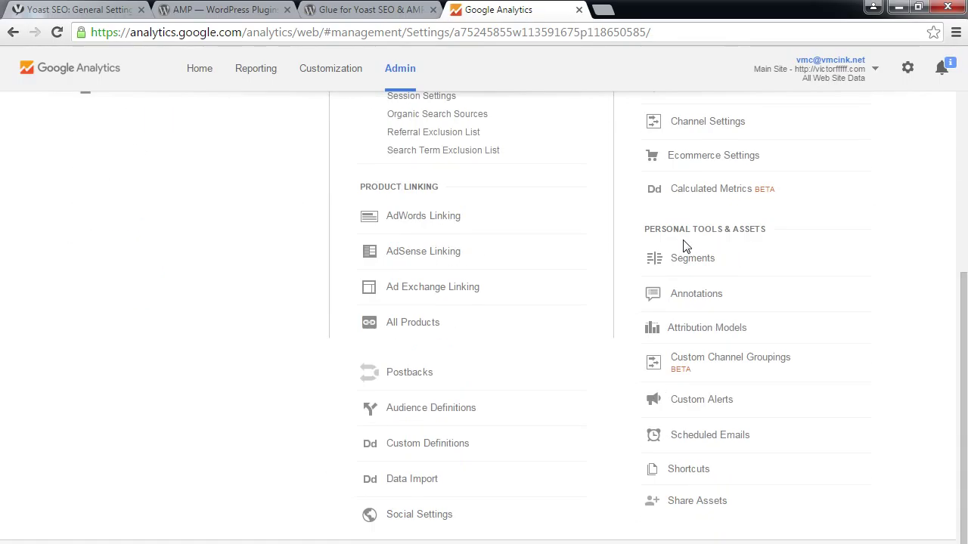
scroll(682, 246, up, 1)
scroll(684, 249, down, 1)
scroll(682, 250, up, 4)
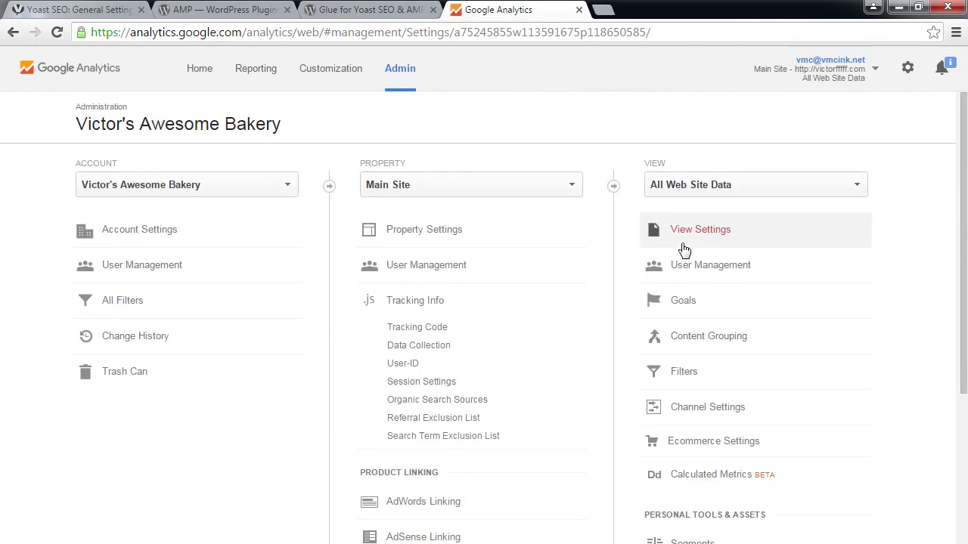
scroll(683, 250, down, 1)
scroll(683, 254, up, 1)
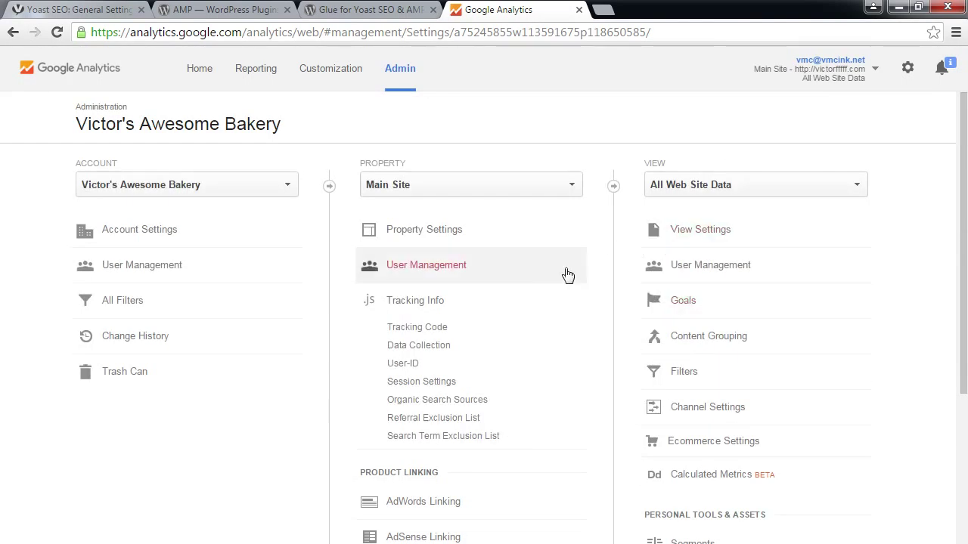
Open the Main Site tracking code, check the WordPress admin where Yoast's Analytics plugin is found, and return to Google Analytics.
click(448, 326)
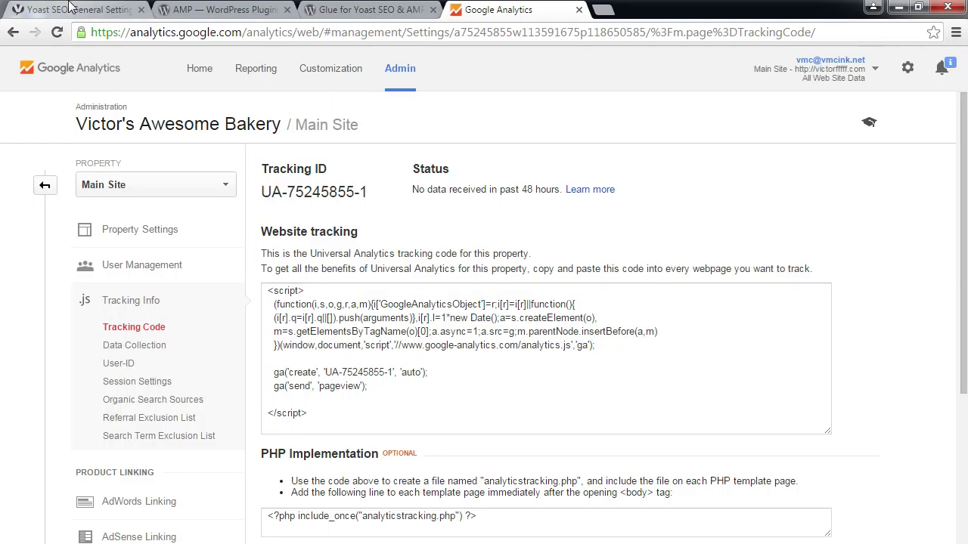
click(69, 7)
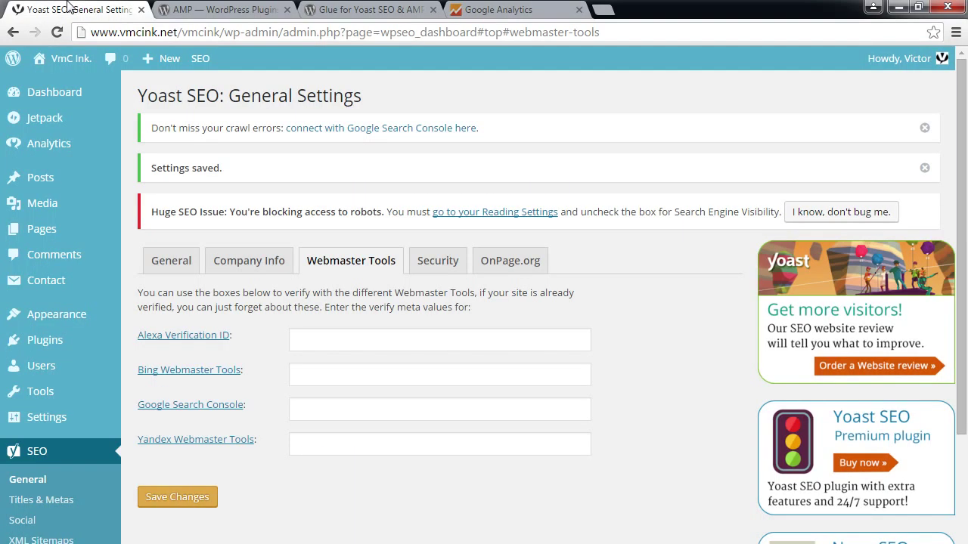
mouse_move(42, 146)
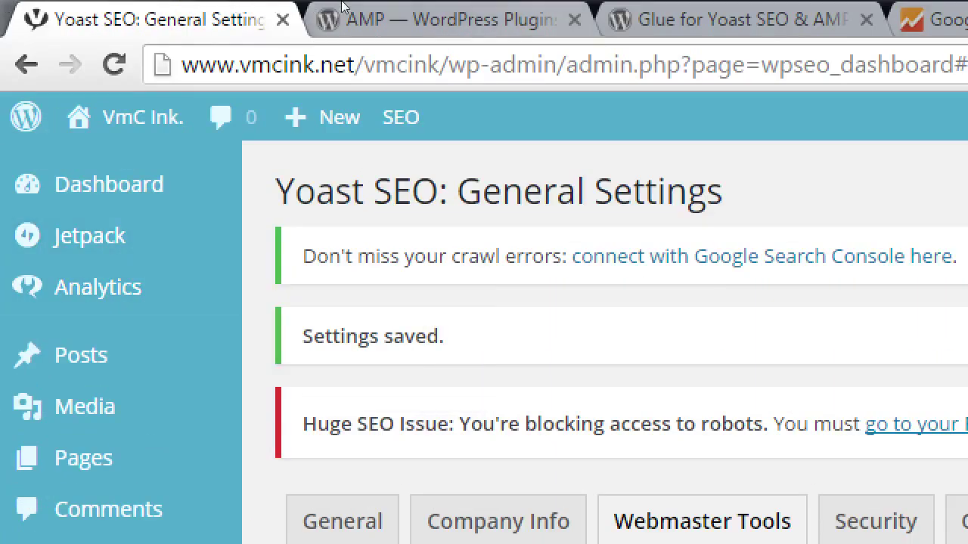
key(ctrl+4)
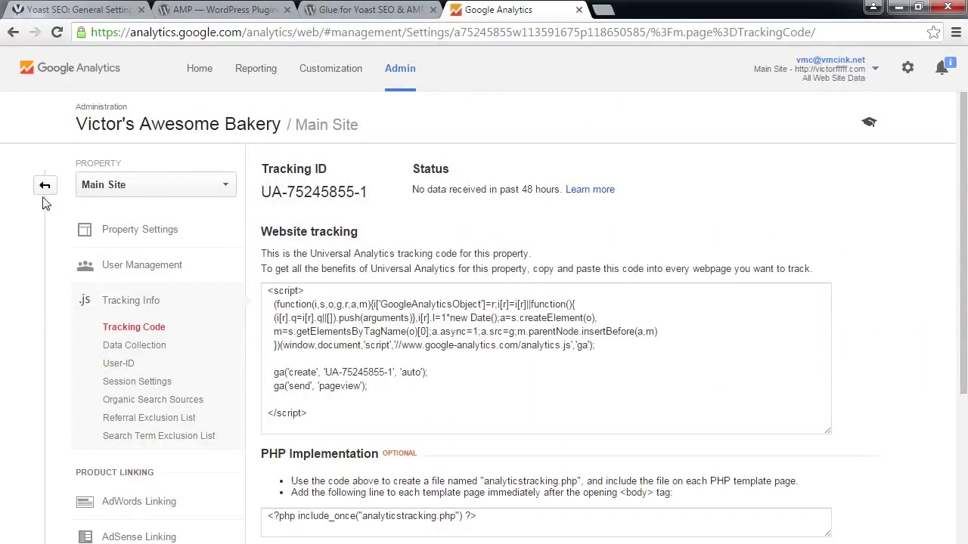
Review the user permissions of the Main Site property and return to the Administration overview.
click(110, 266)
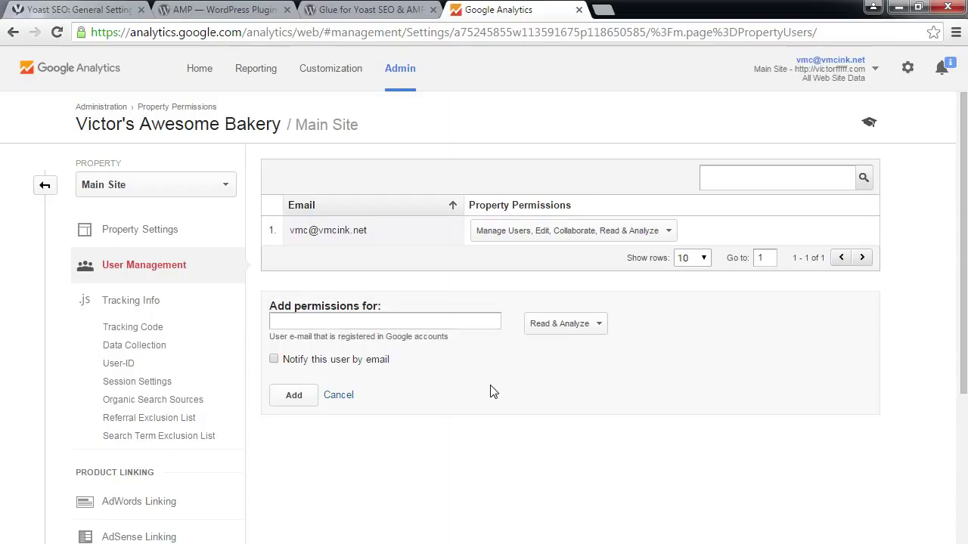
click(44, 185)
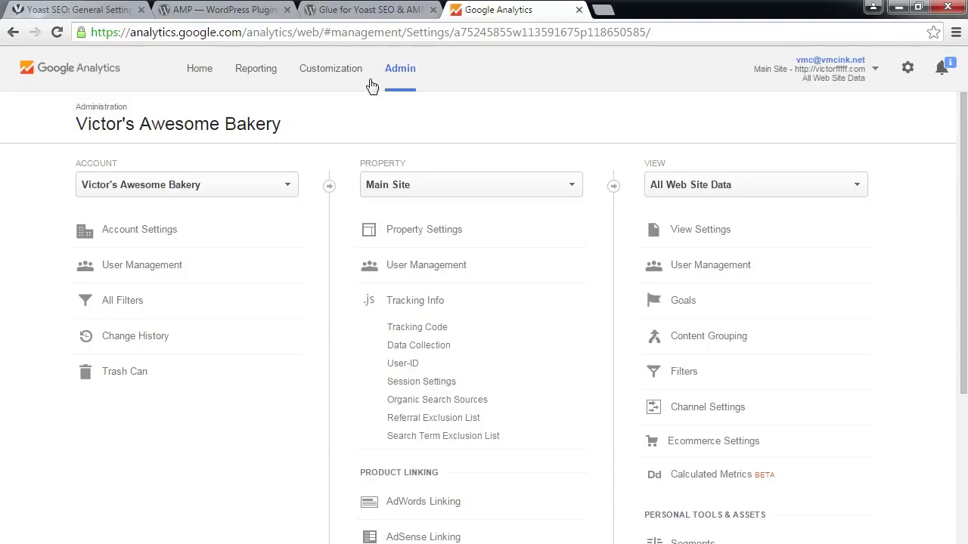
Expand the LC Coatings account in the Home account list to view its property, and collapse it again.
click(199, 68)
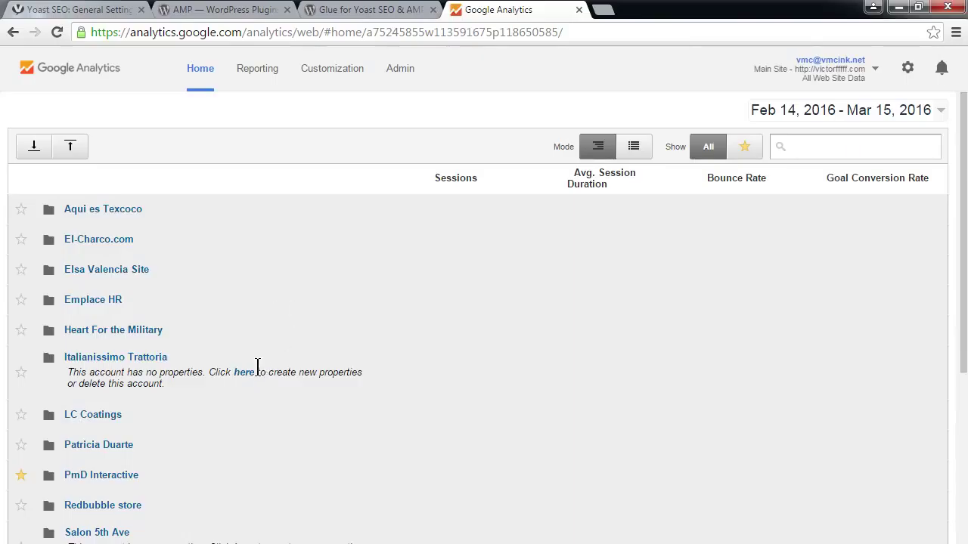
click(106, 414)
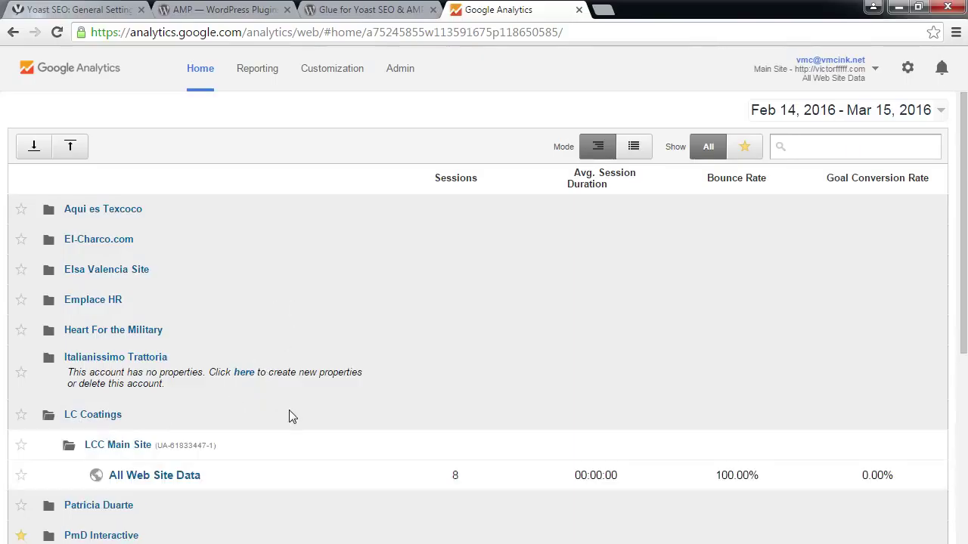
click(126, 416)
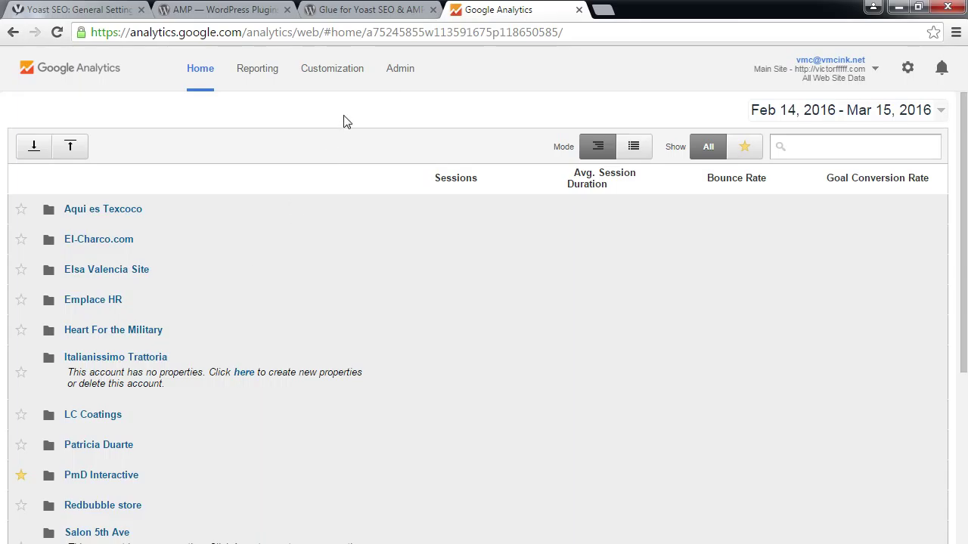
Compare the Administration and Home pages, check the user settings and help options, and return to Administration.
click(400, 76)
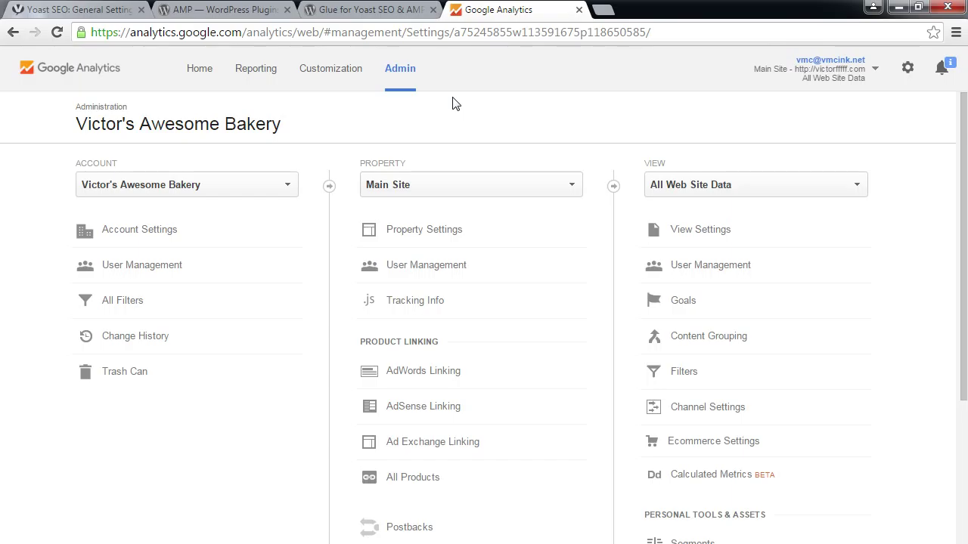
click(186, 76)
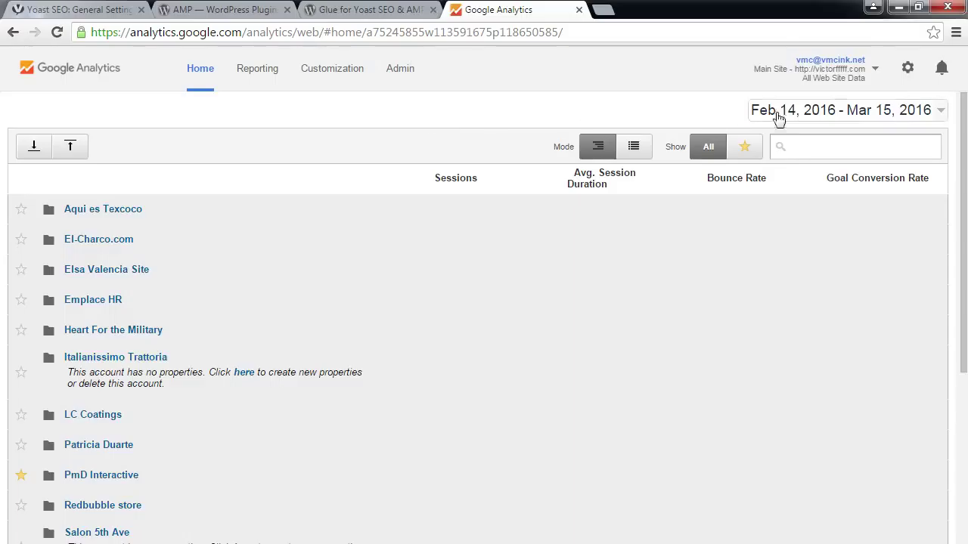
click(909, 73)
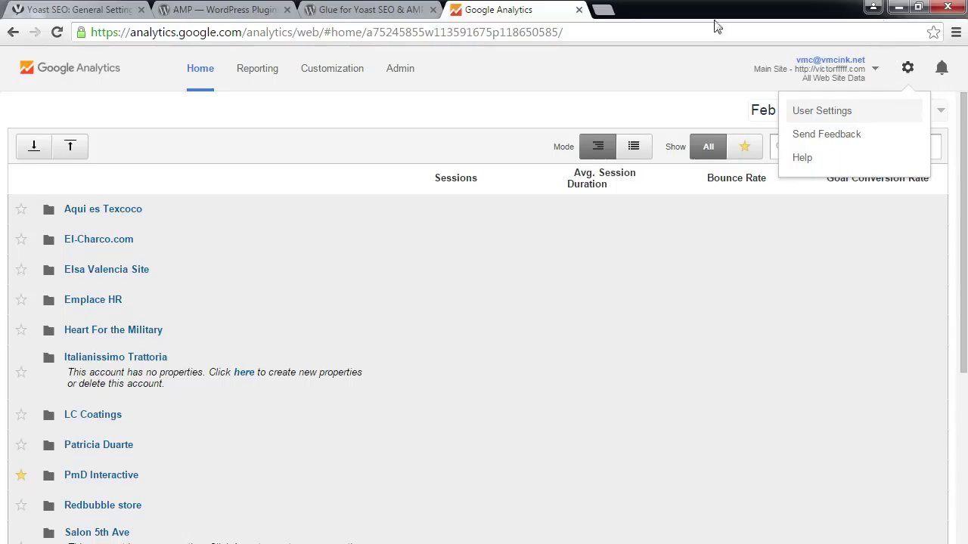
click(405, 74)
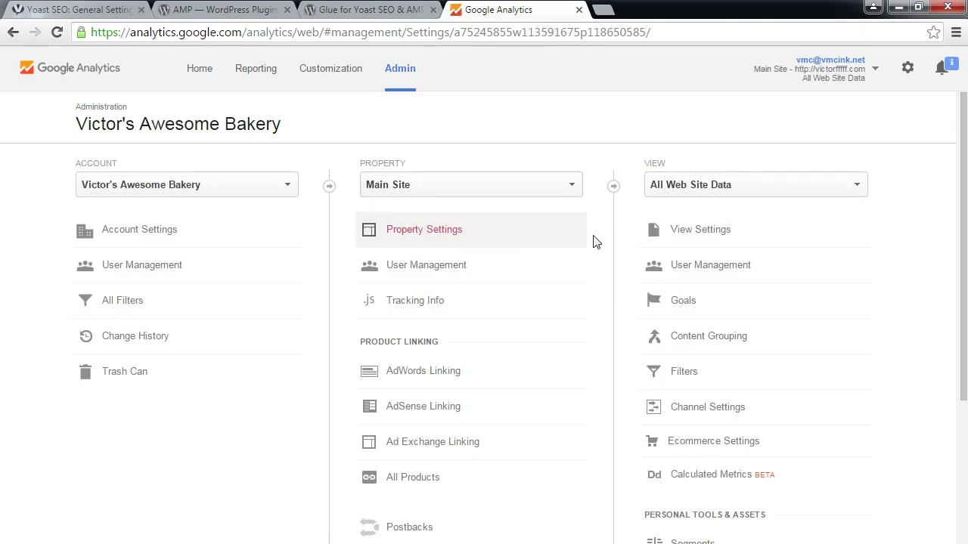
Review the user permission levels of the All Web Site Data view and return to the Administration overview.
click(698, 267)
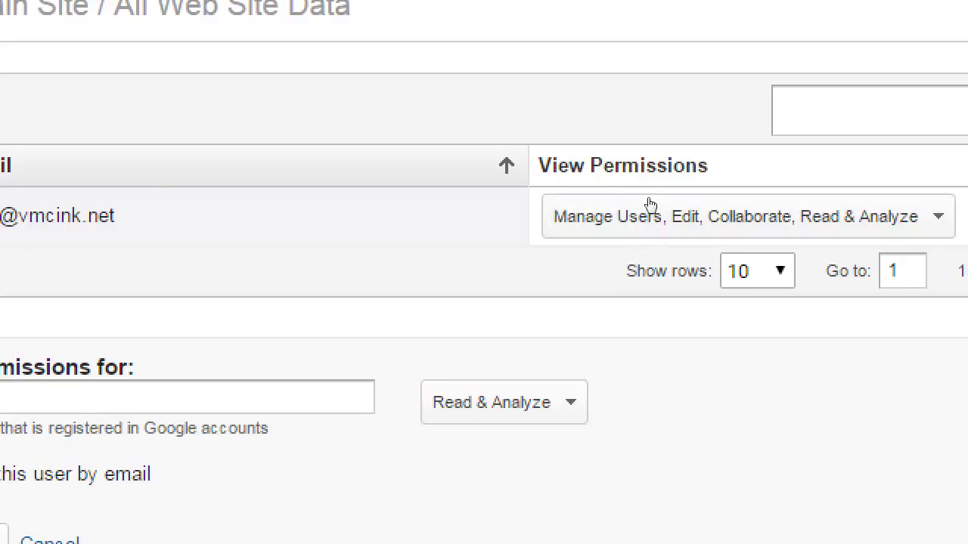
click(633, 235)
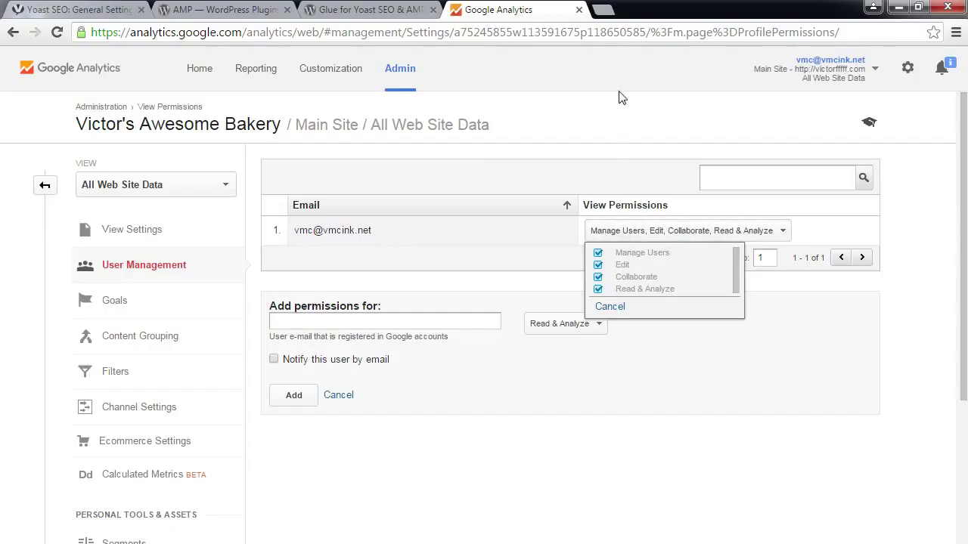
click(625, 130)
click(45, 185)
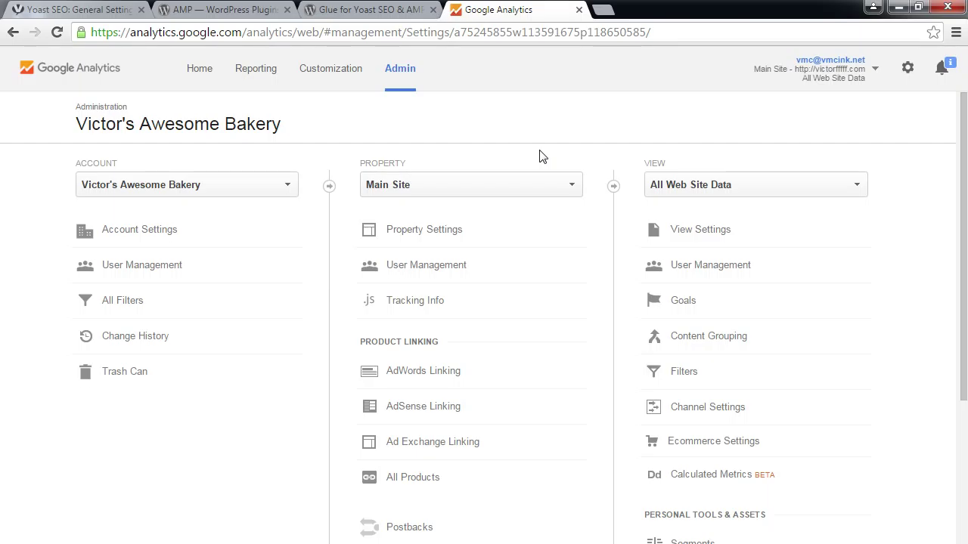
Check the available views, reexamine the permission levels in the All Web Site Data user management, and go to Home.
click(840, 186)
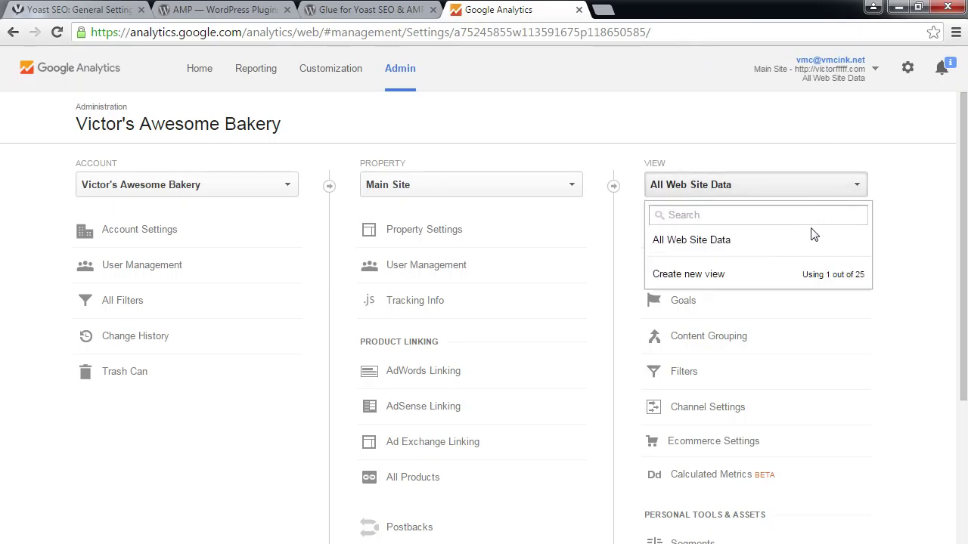
click(734, 279)
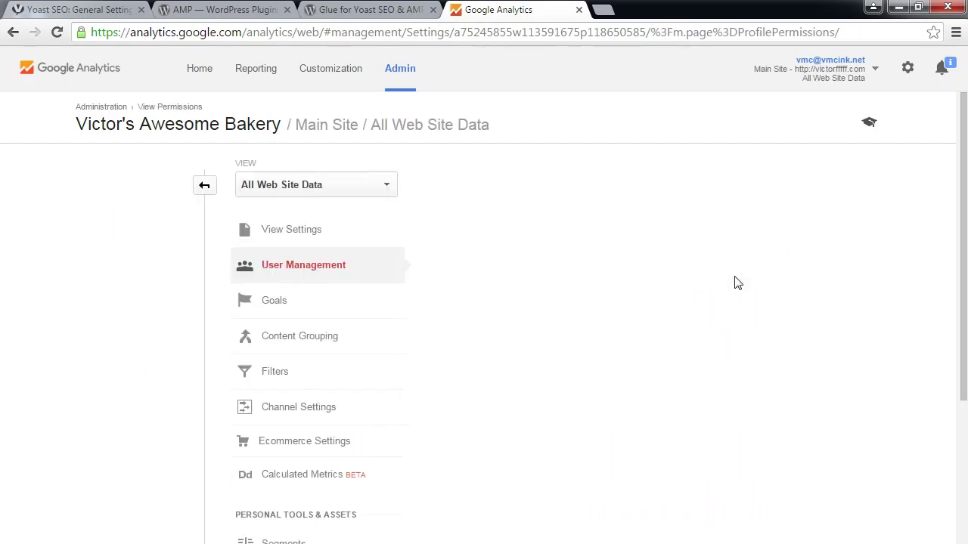
click(696, 230)
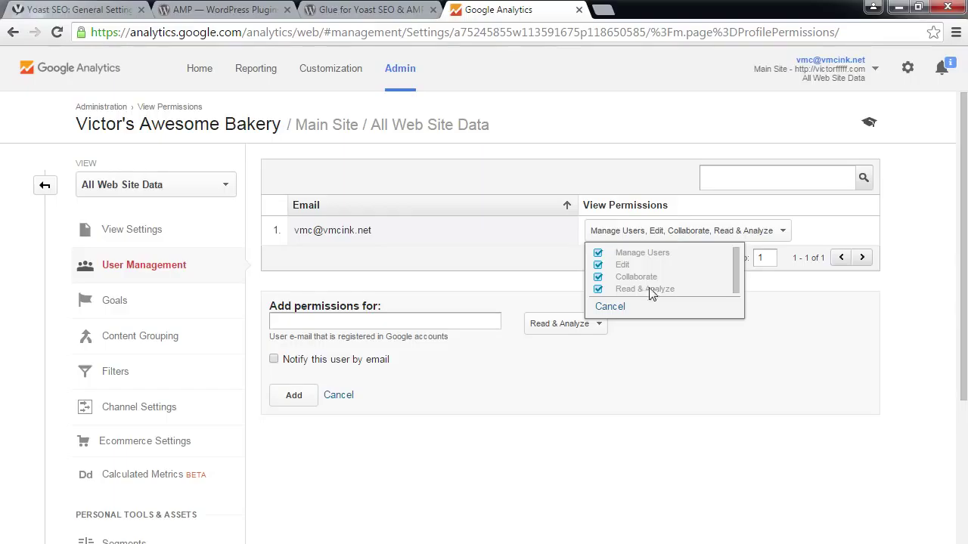
click(218, 78)
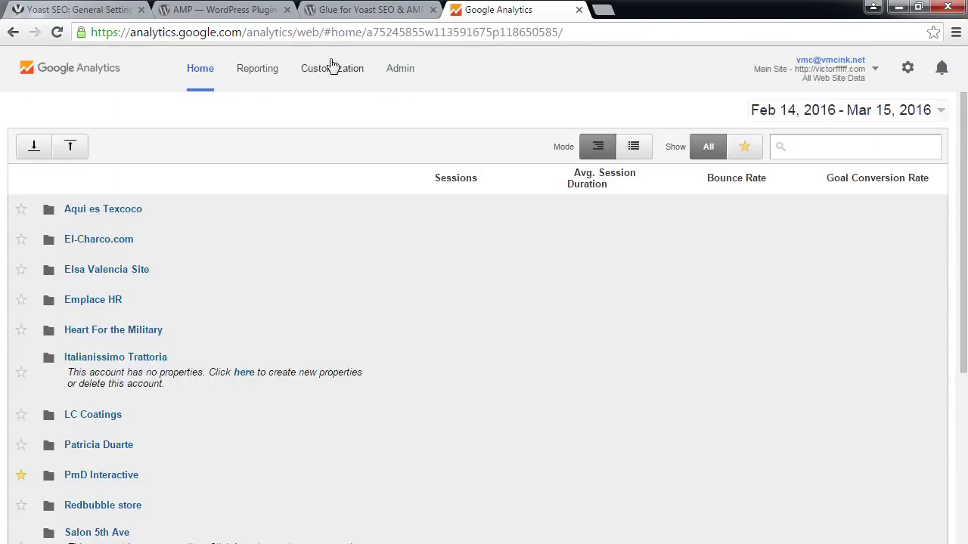
Switch to the WordPress admin and open the settings of the Google Analytics by Yoast plugin.
click(110, 8)
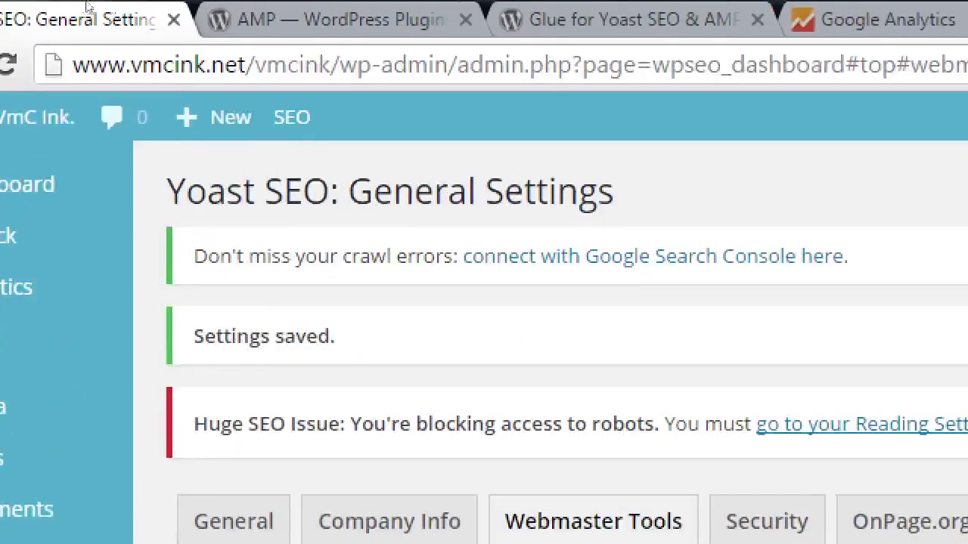
mouse_move(60, 155)
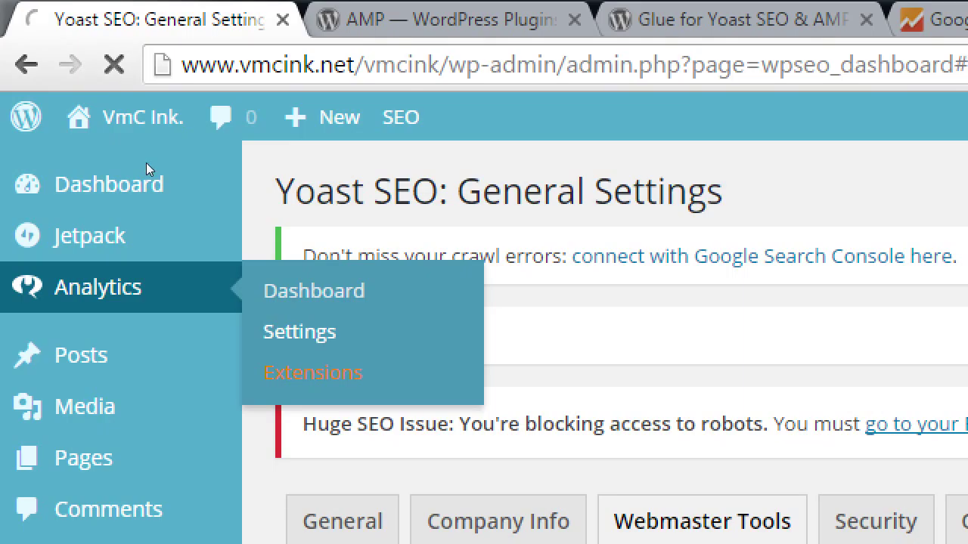
click(300, 331)
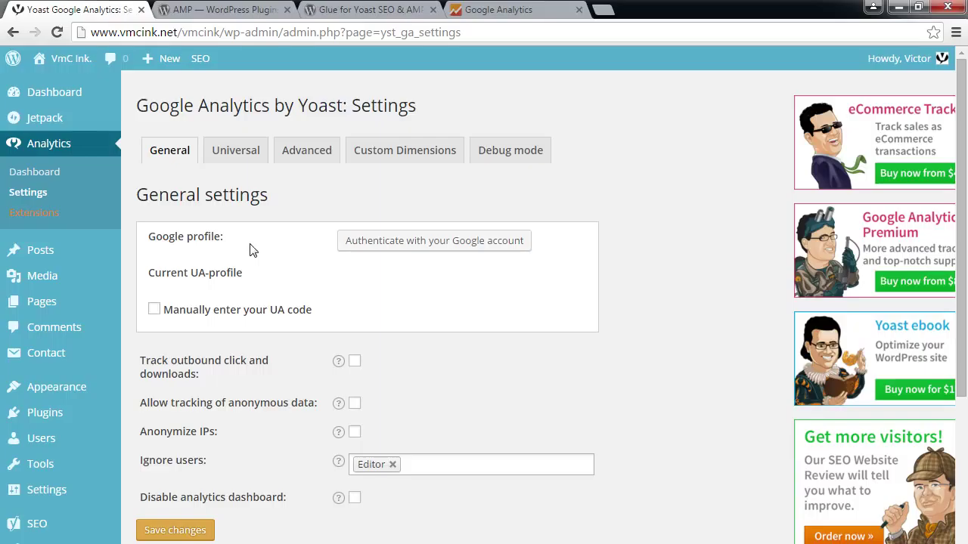
Switch to Google Analytics and show the tracking code of the Main Site property in Administration.
click(493, 9)
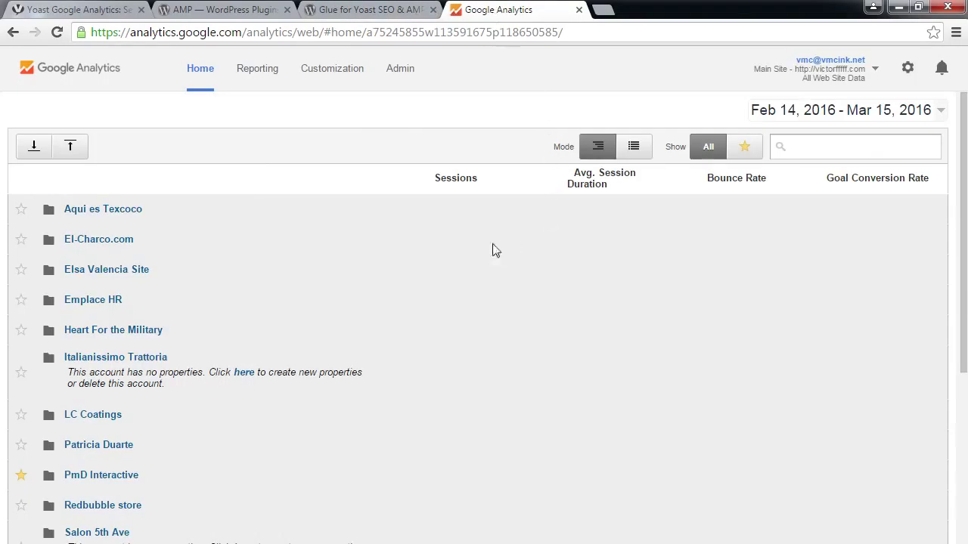
click(408, 83)
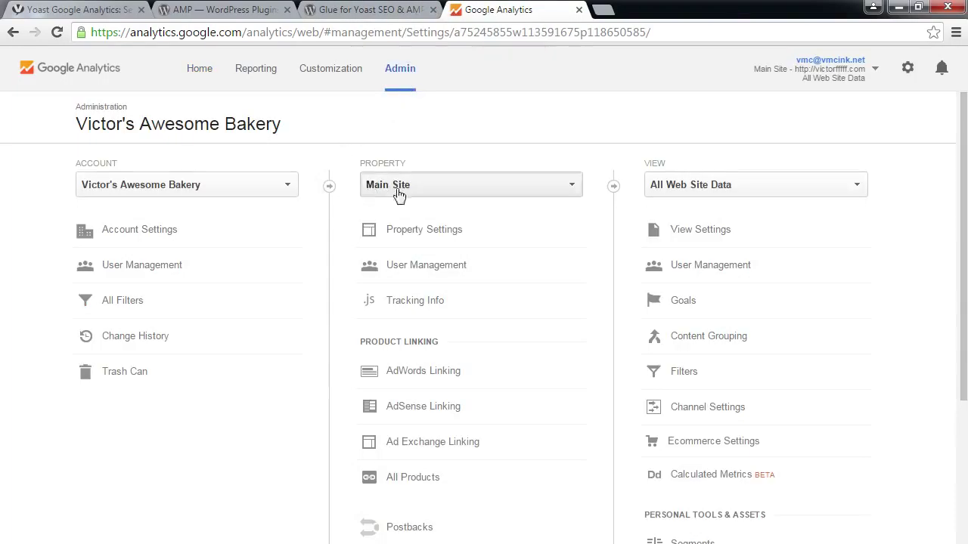
click(439, 302)
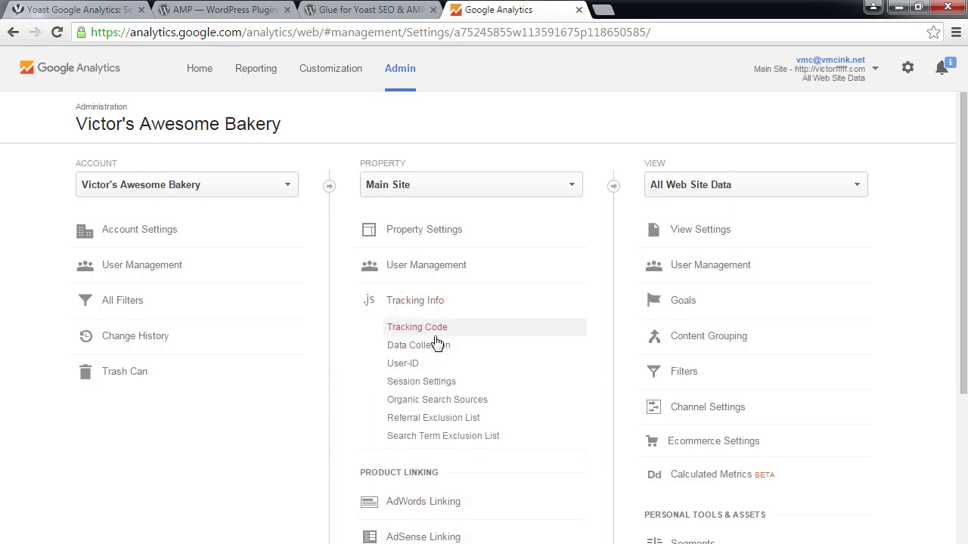
click(436, 333)
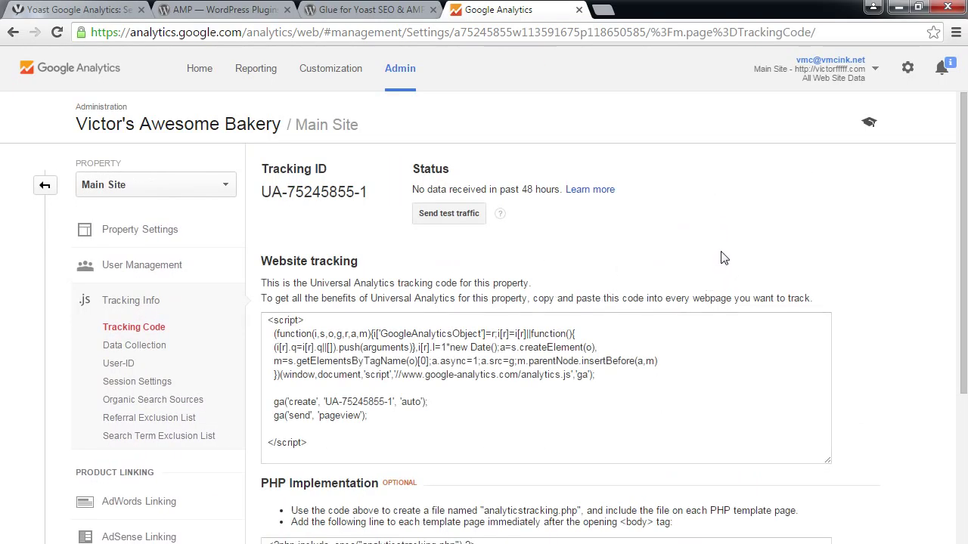
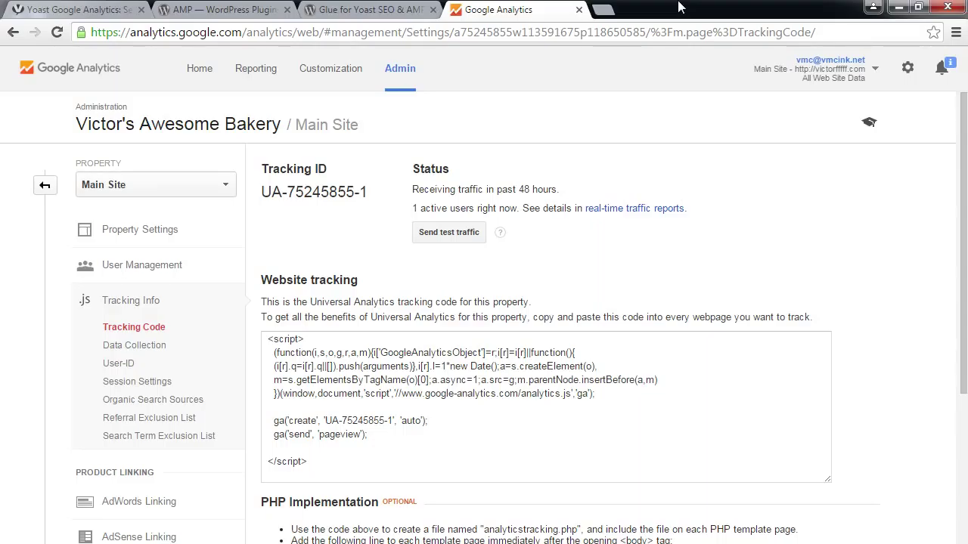
Open bing.com/toolbox in a new tab, start signing in to Bing Webmaster Tools, and shrink the browser to half the screen.
key(ctrl+t)
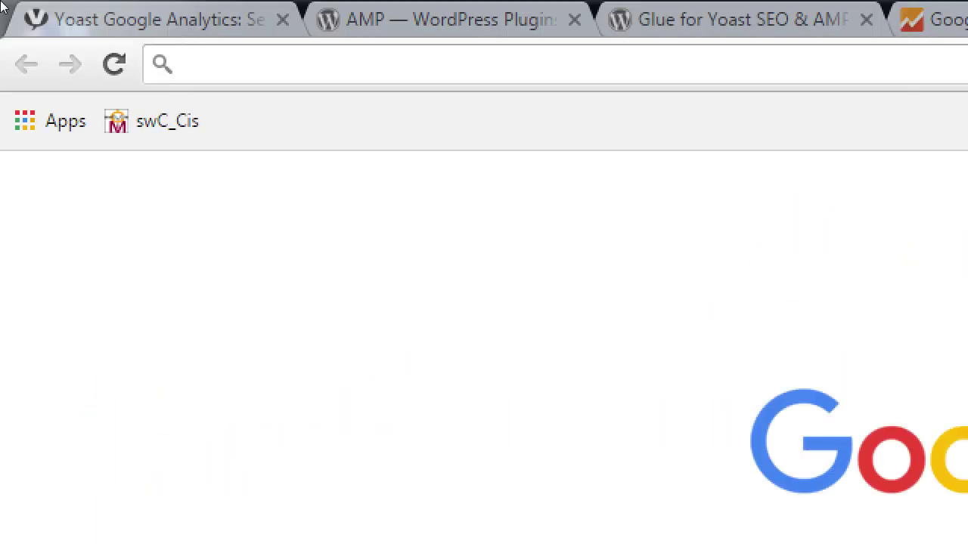
text(bi)
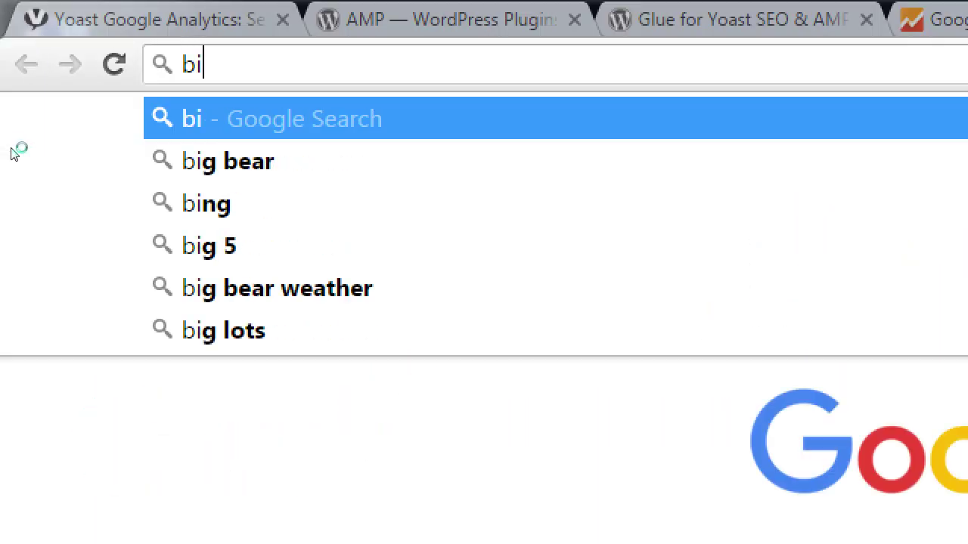
text(ng.com/toolbox)
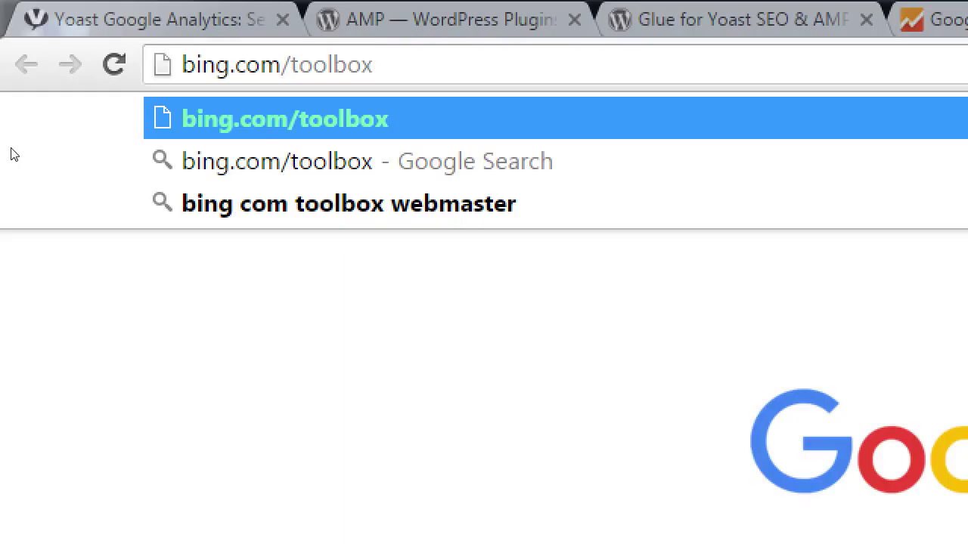
key(Return)
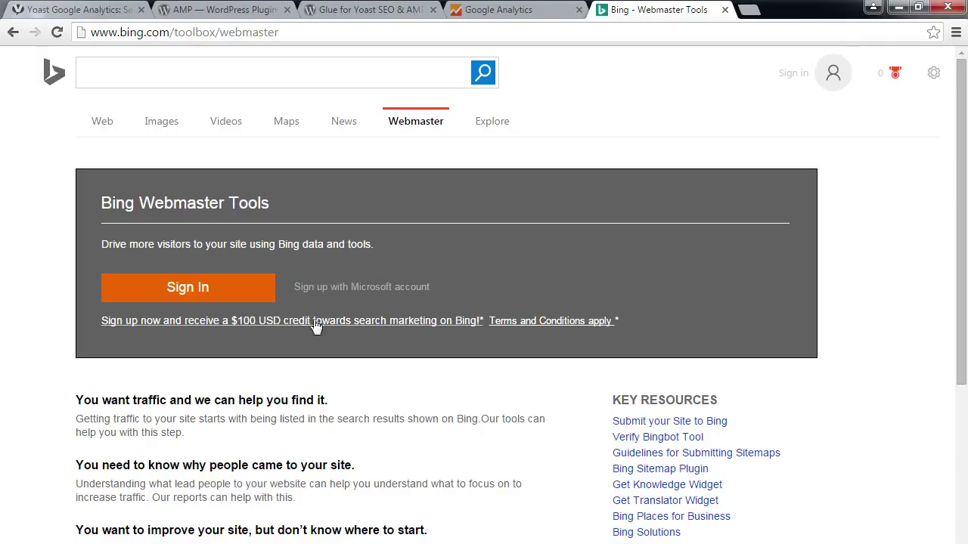
click(231, 286)
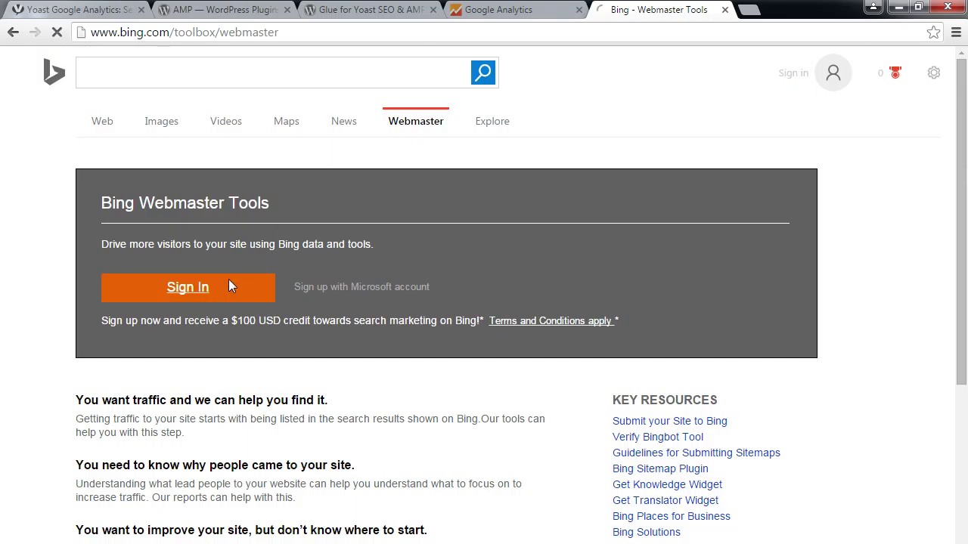
key(super+Left)
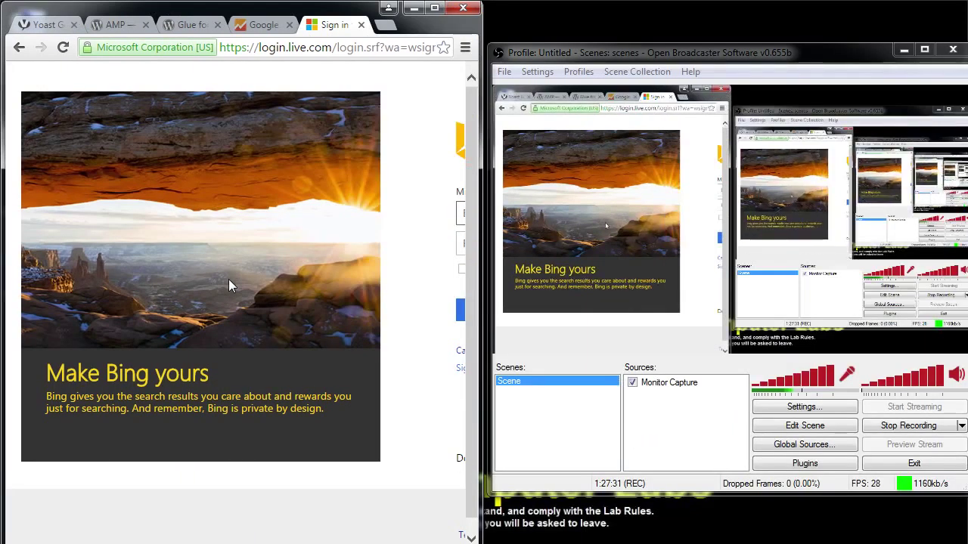
key(ctrl+t)
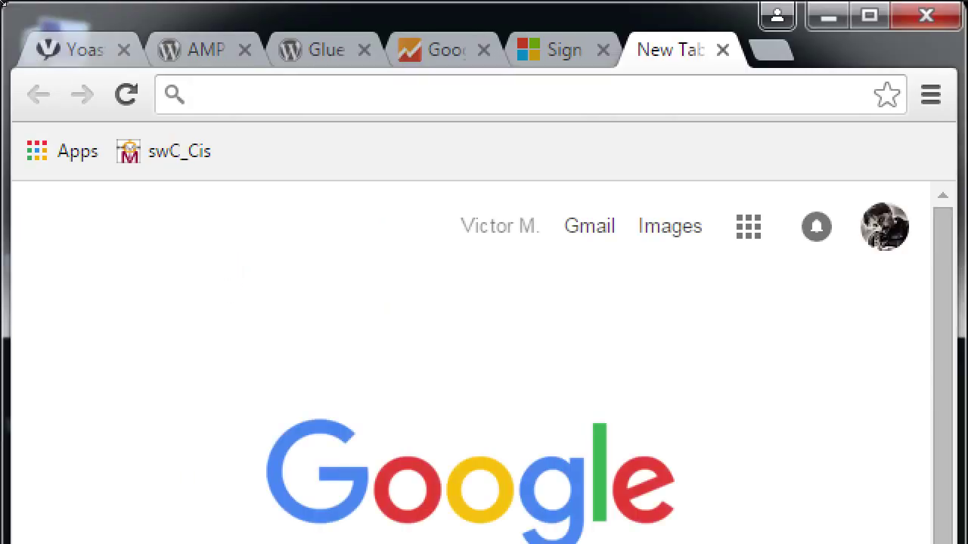
text(goog)
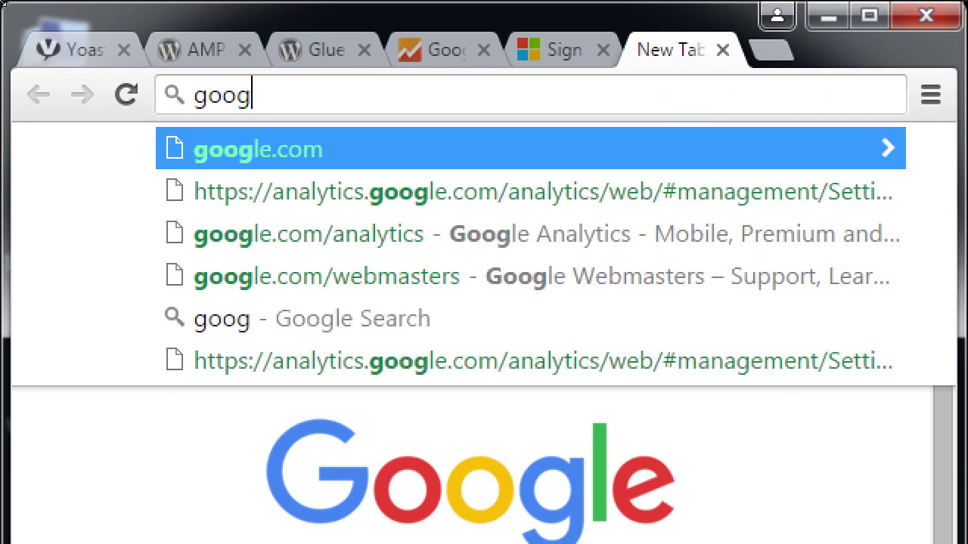
text(le.com/webmasters)
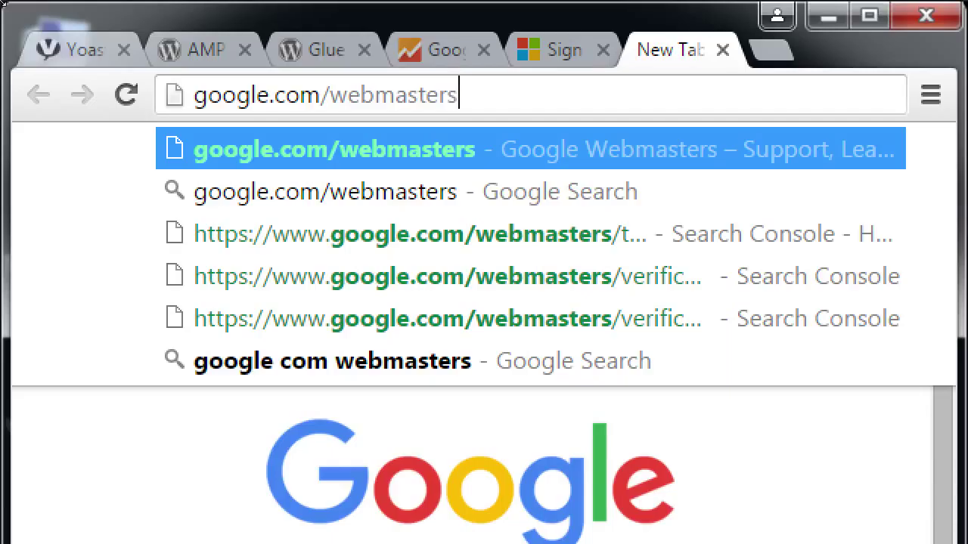
key(ctrl+shift+Left)
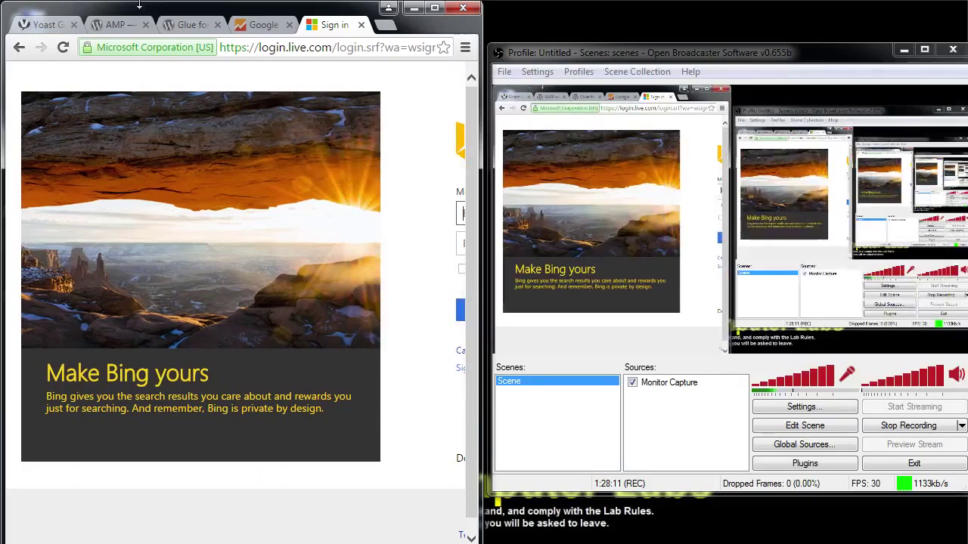
Decline saving the Bing account password in the browser and maximize the browser window.
click(635, 382)
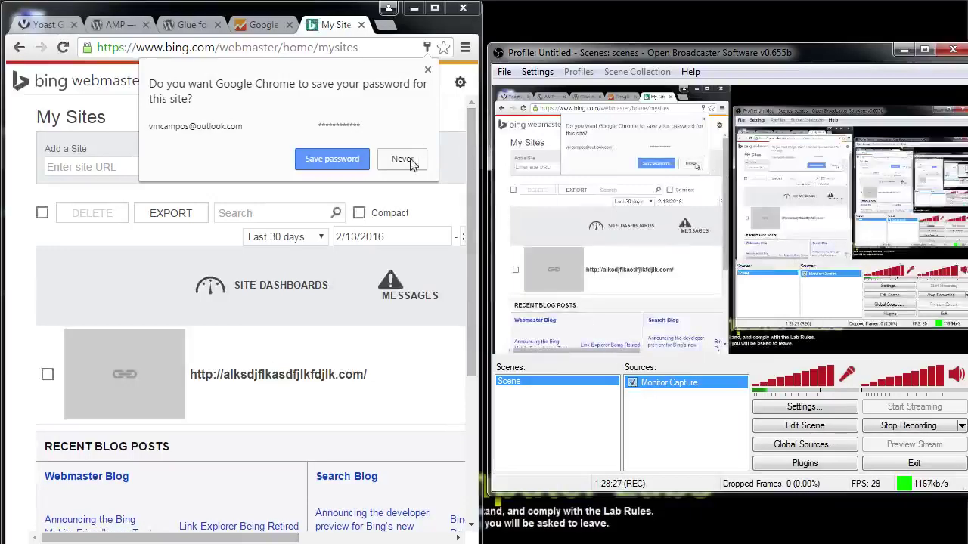
click(401, 159)
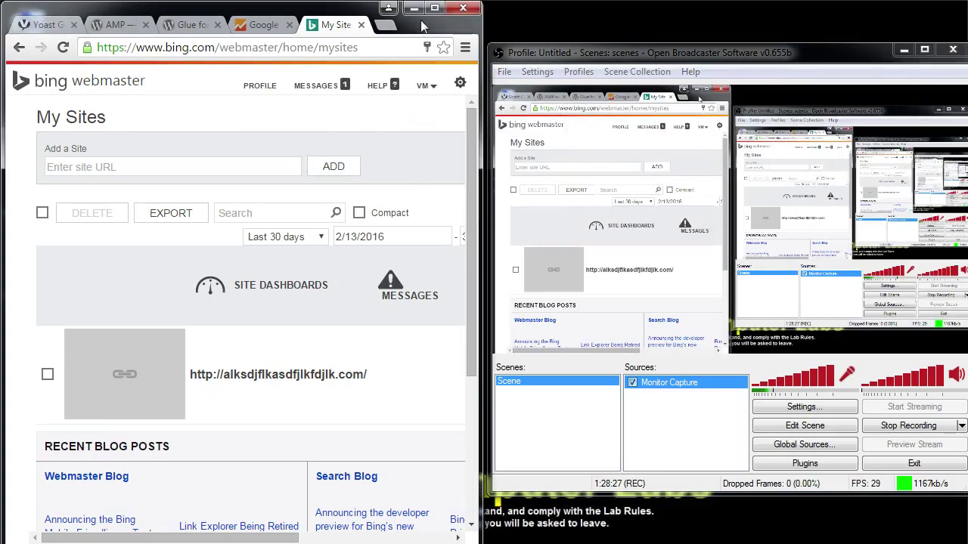
click(433, 9)
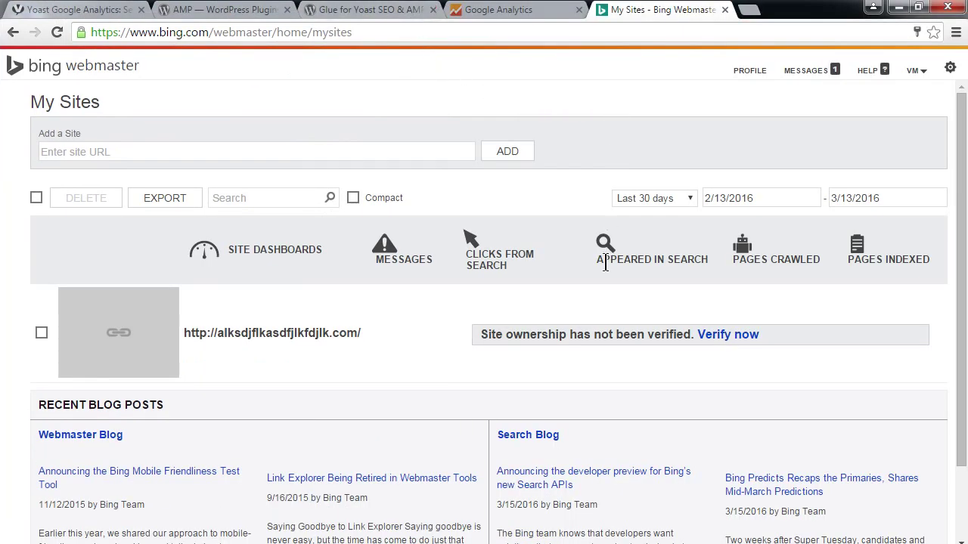
click(42, 333)
click(85, 198)
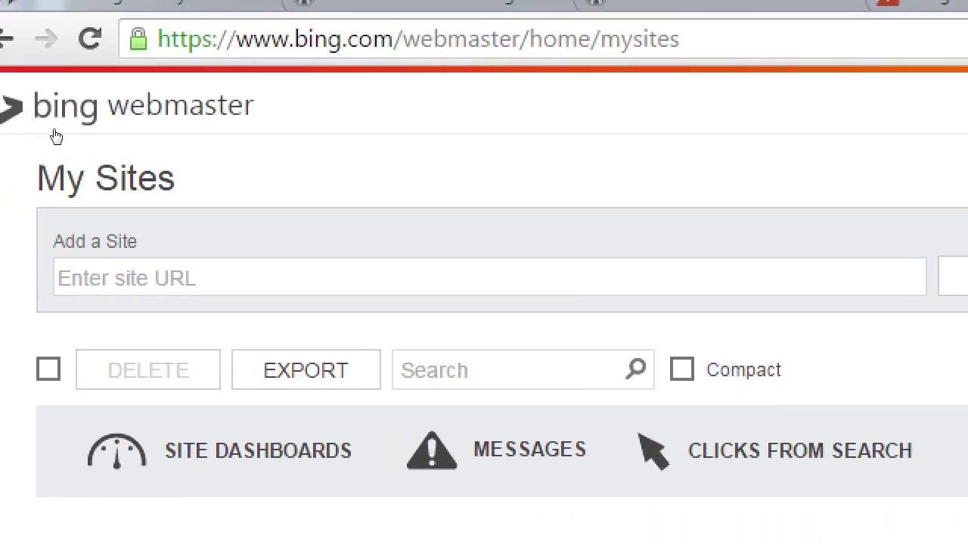
key(Tab)
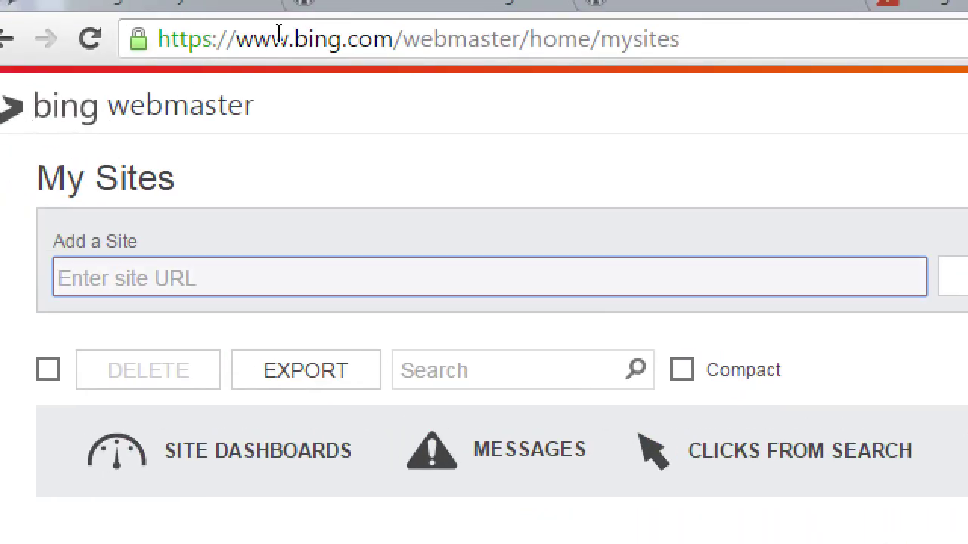
text(http://victorsdfsddfs.com)
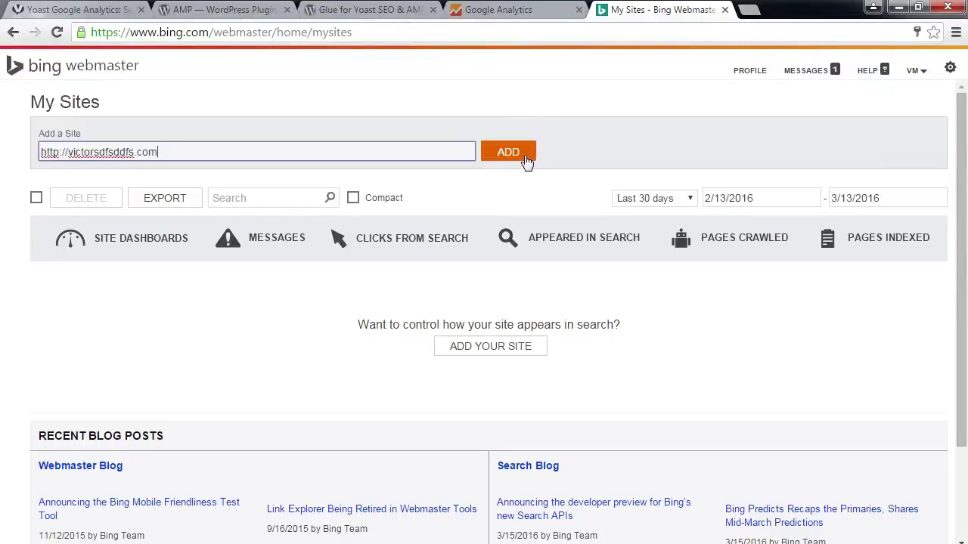
click(526, 157)
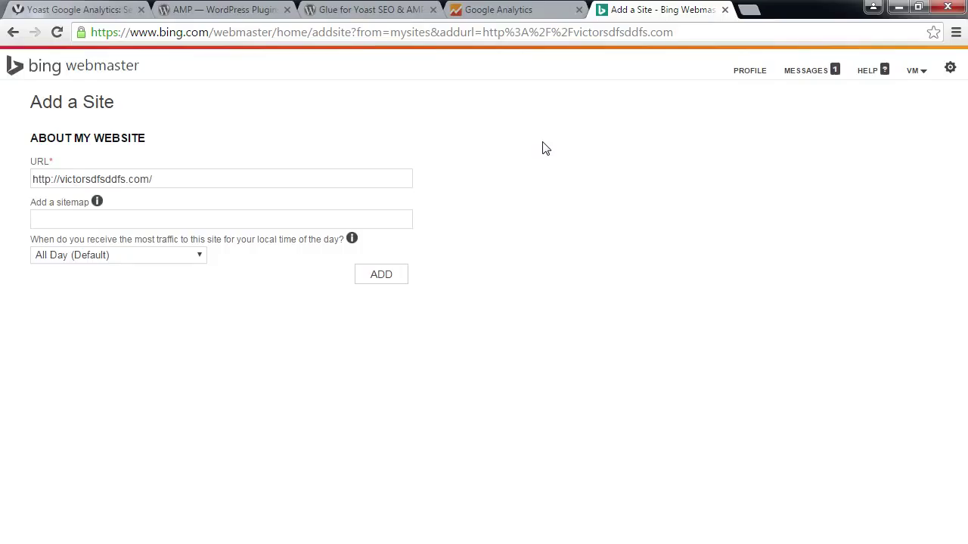
Review the peak traffic time choices, keep All Day (Default), and submit the new site without a sitemap.
click(146, 255)
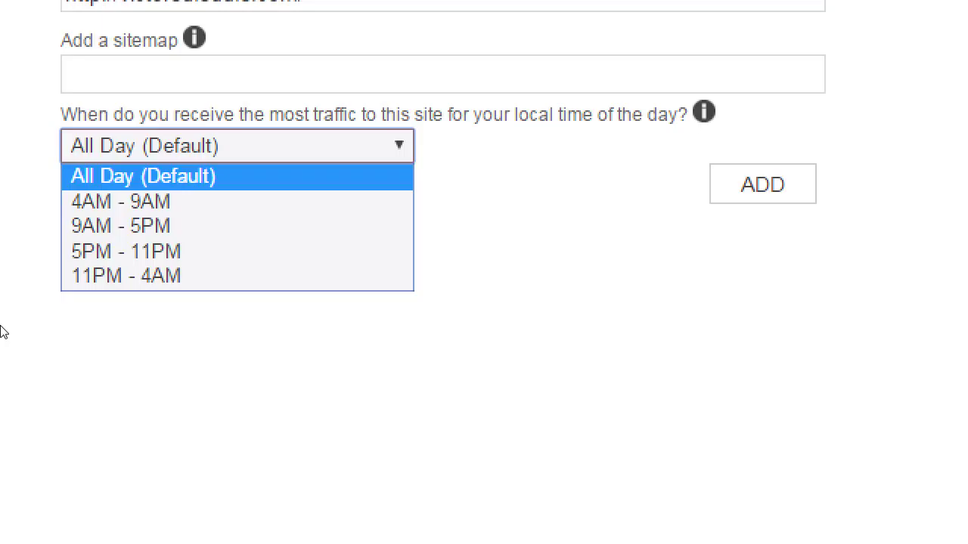
click(59, 275)
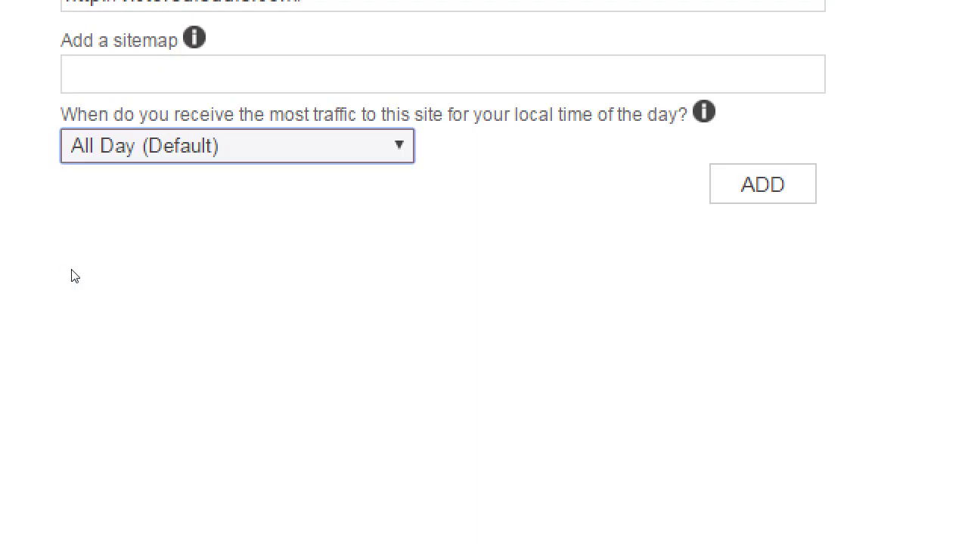
scroll(1, 98, up, 3)
click(62, 272)
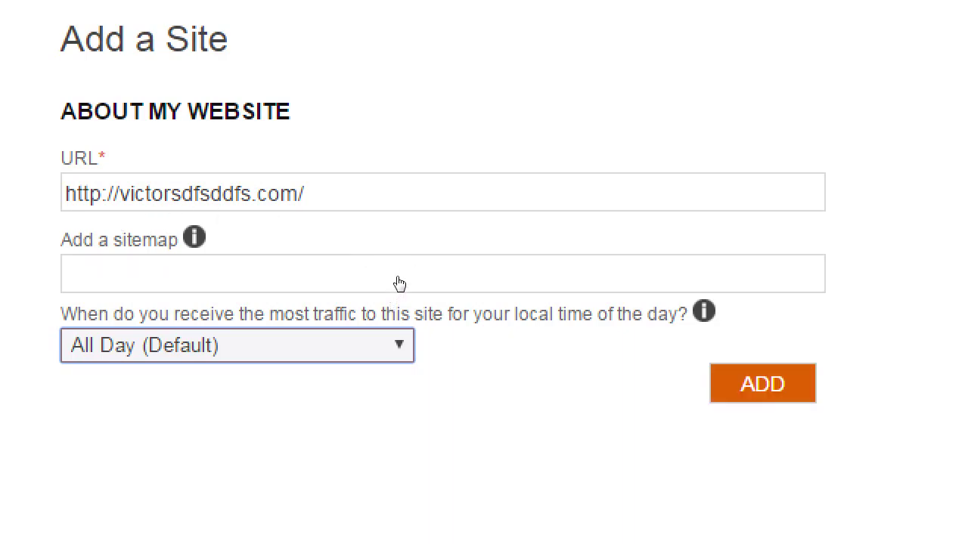
key(Return)
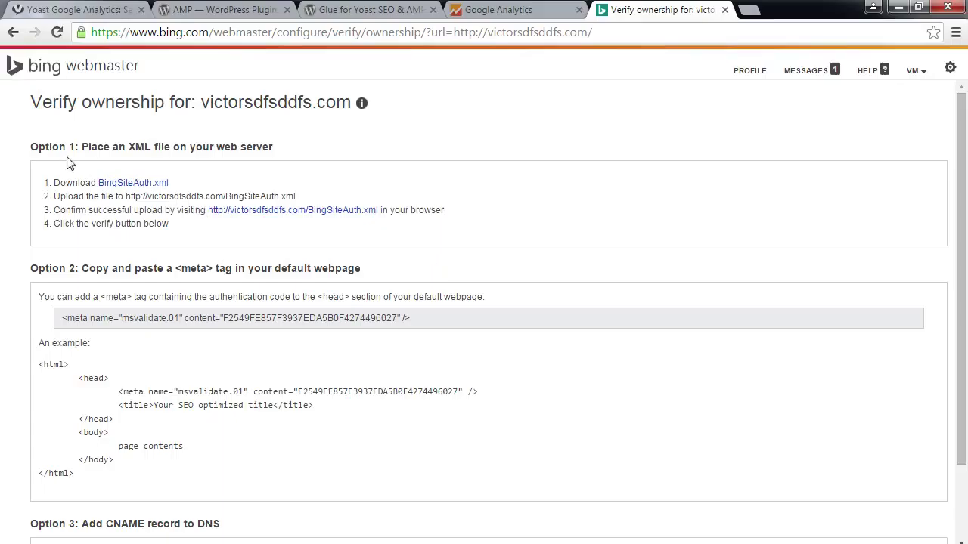
Select the Bing meta verification tag, and open the Webmaster Tools verification fields in Yoast SEO's general settings in WordPress.
drag(51, 147, 119, 165)
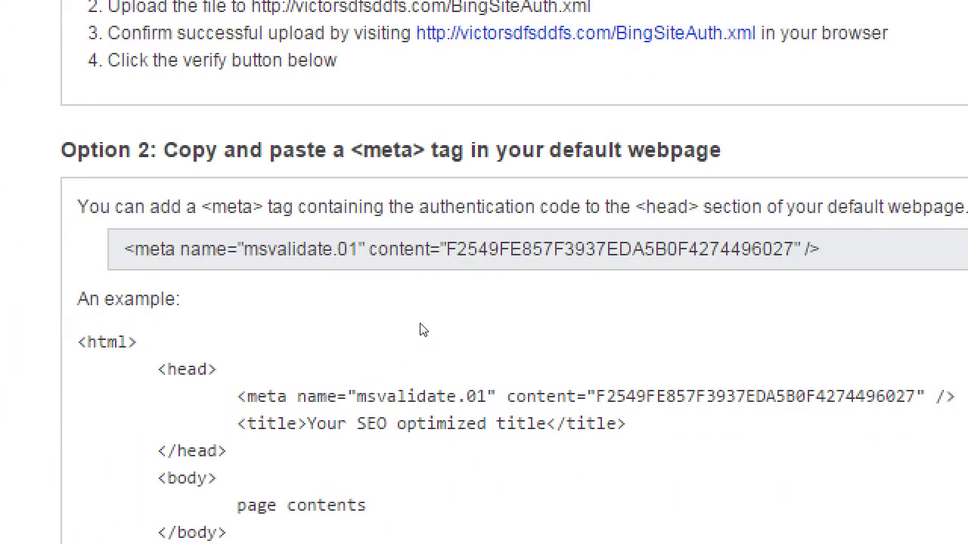
drag(423, 322, 64, 327)
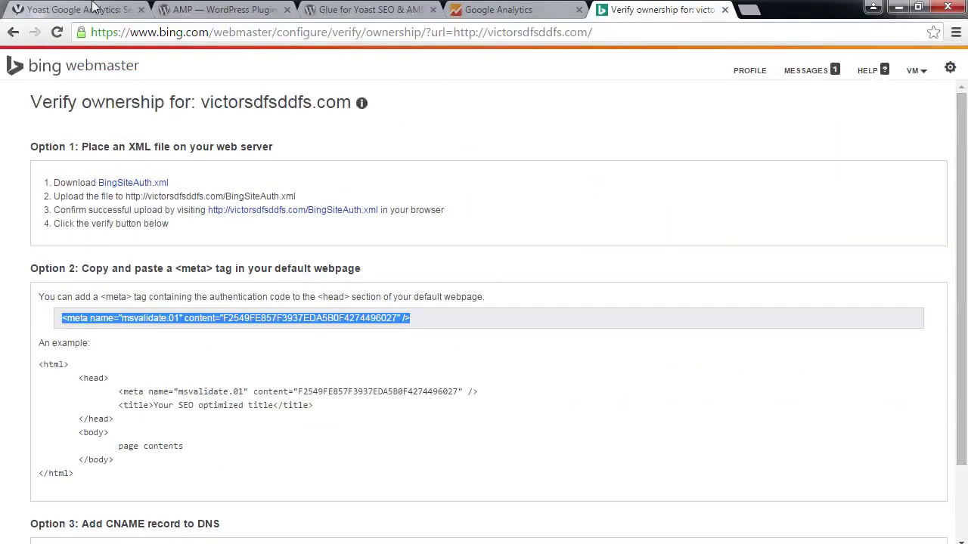
click(98, 8)
scroll(43, 255, down, 3)
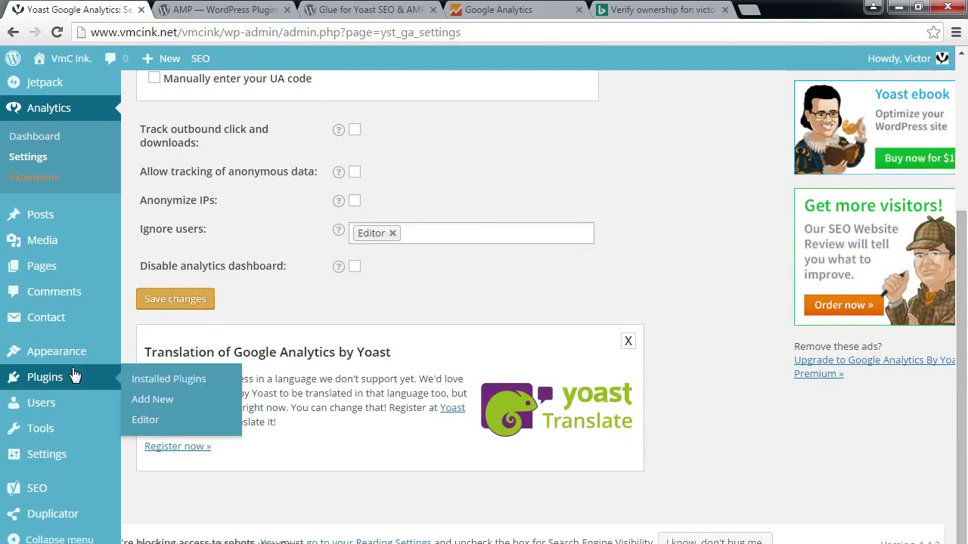
mouse_move(59, 491)
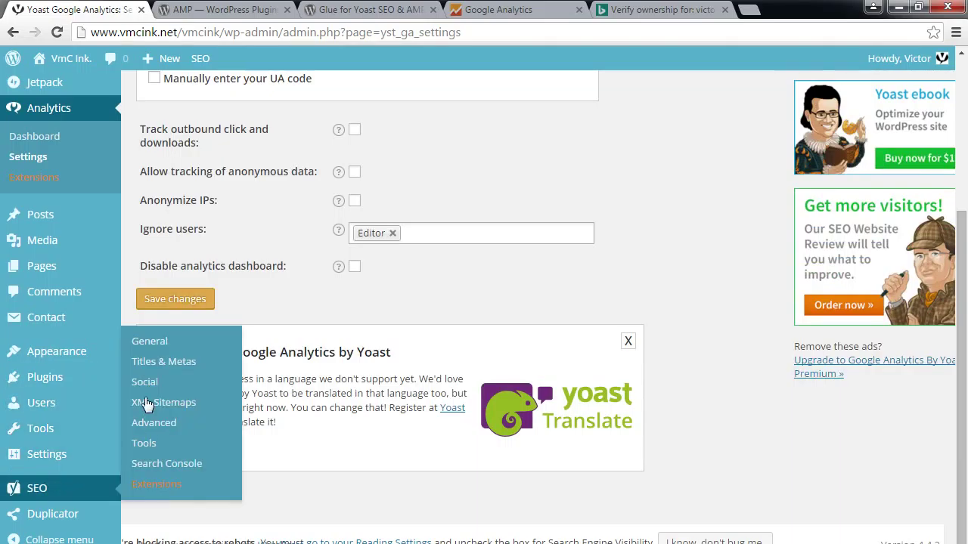
click(150, 342)
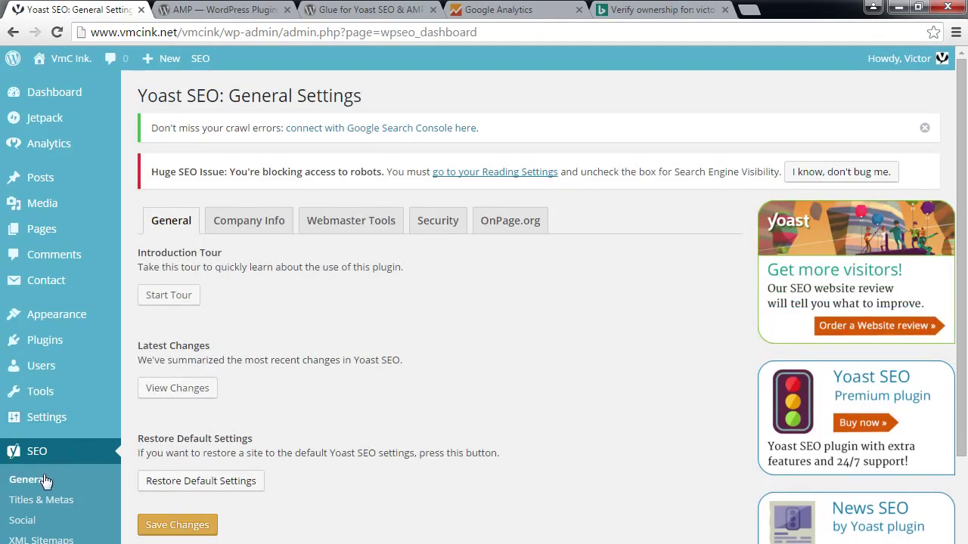
click(335, 224)
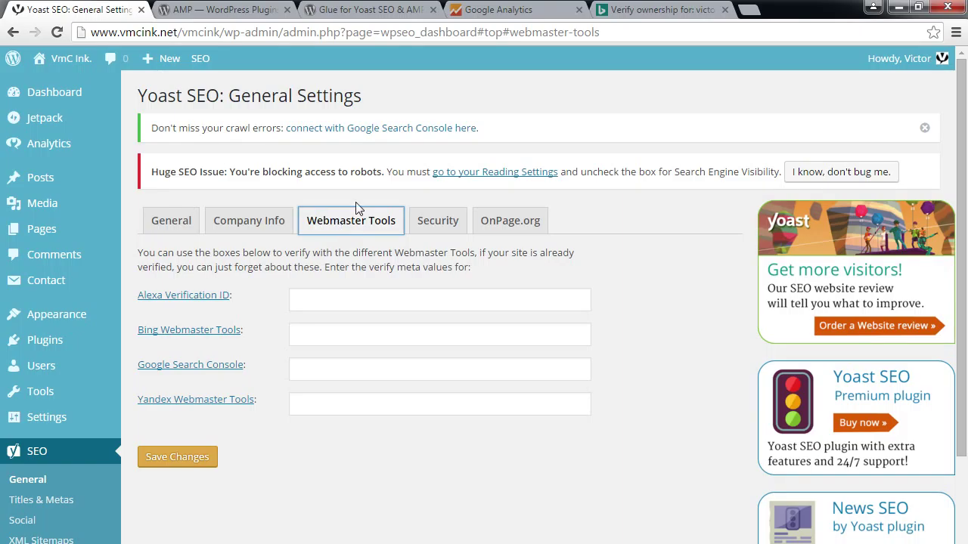
Return to the Bing ownership page and try to verify victorsdfsddfs.com.
click(665, 9)
scroll(328, 363, down, 1)
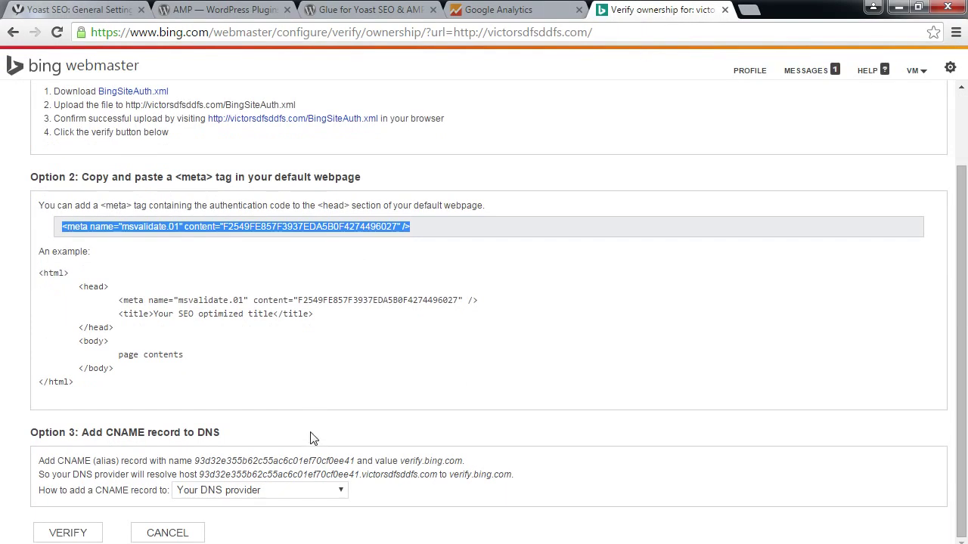
click(95, 536)
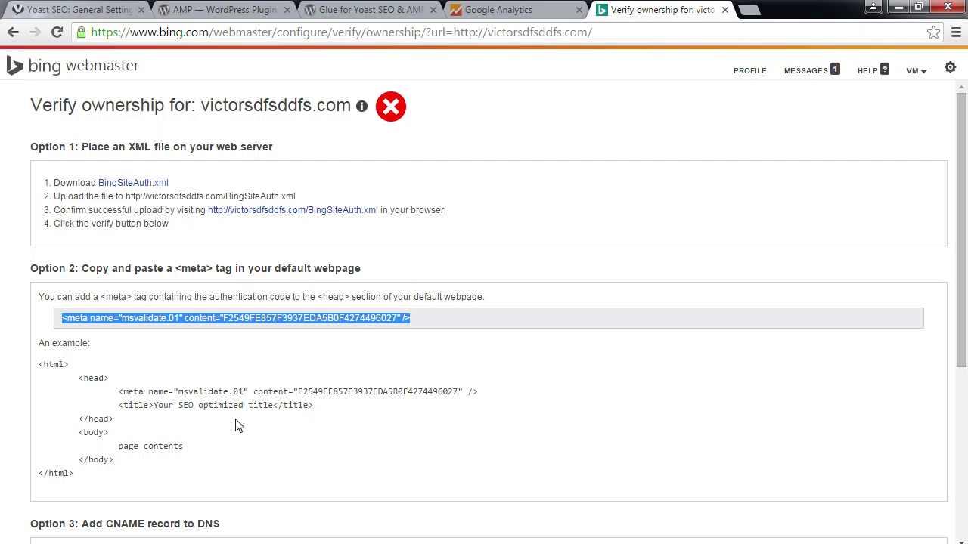
Go to My Sites, check the ownership page of victorsdfsddfs.com, and return to the site list.
click(133, 74)
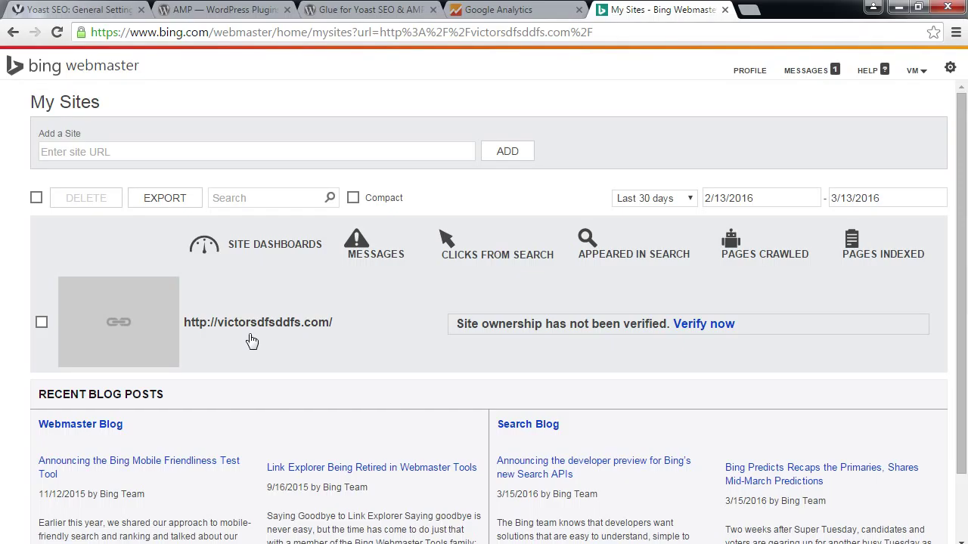
click(252, 342)
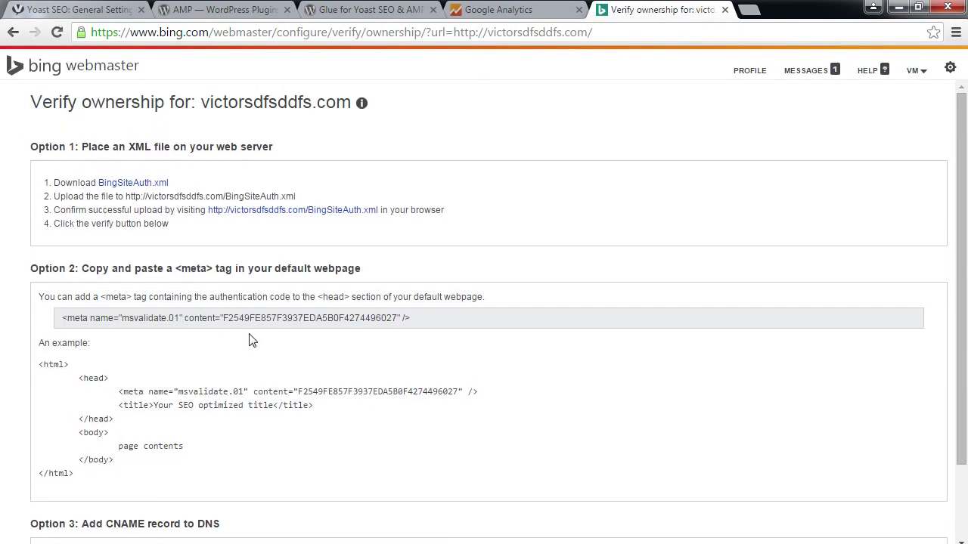
key(alt+Left)
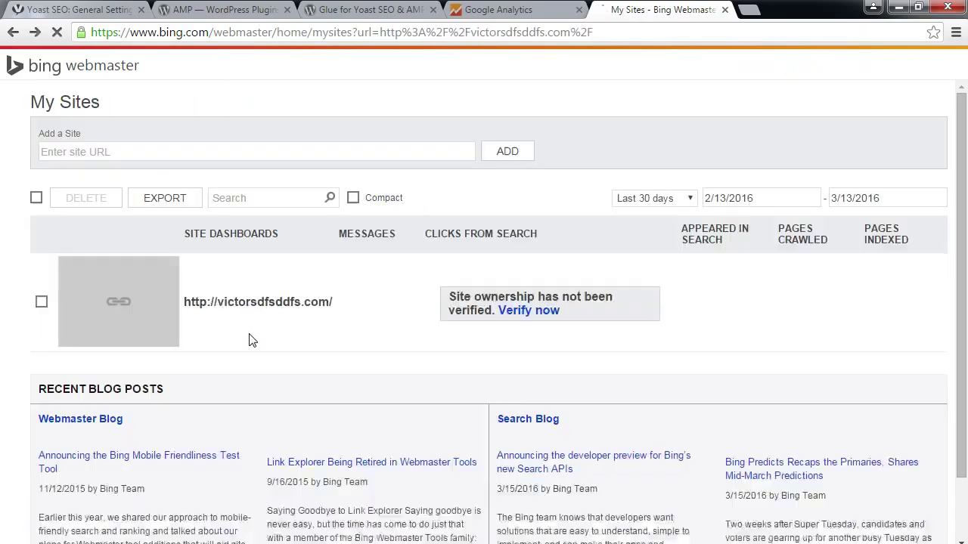